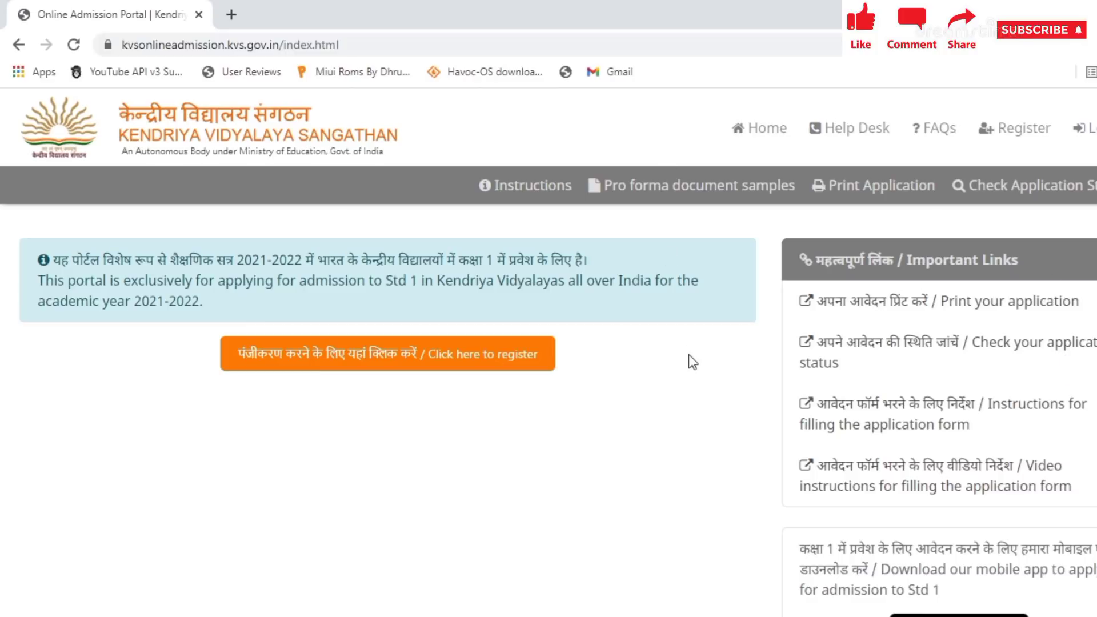
- Start a new registration from the KVS admission home page
click(346, 369)
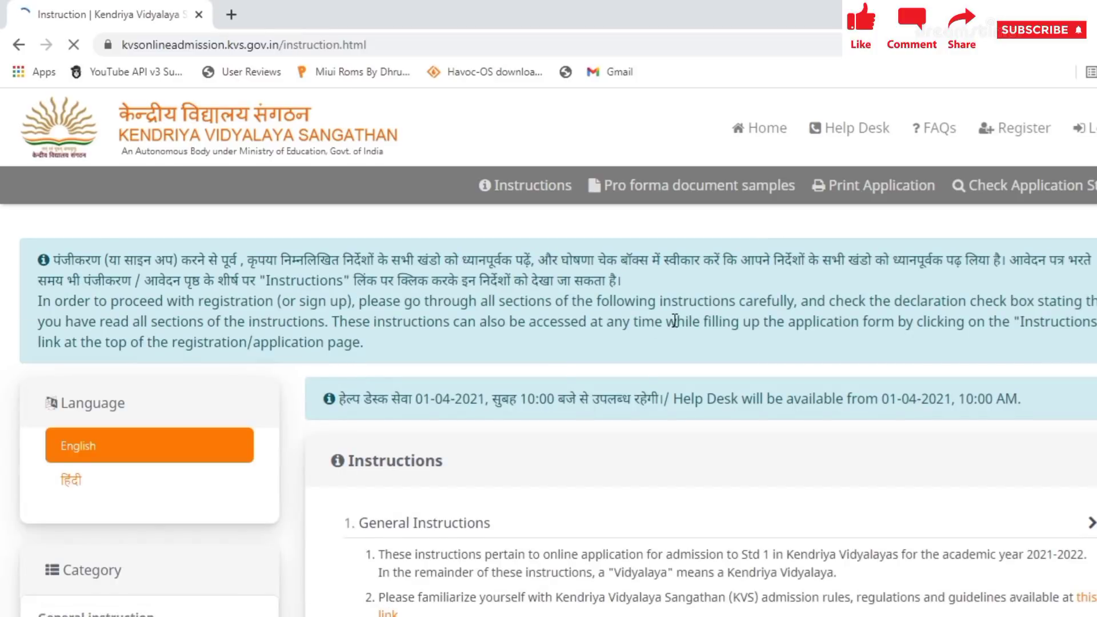
- Read the Std 1 instructions, tick the declaration and proceed to New Registration
scroll(822, 352, down, 5)
scroll(822, 352, down, 20)
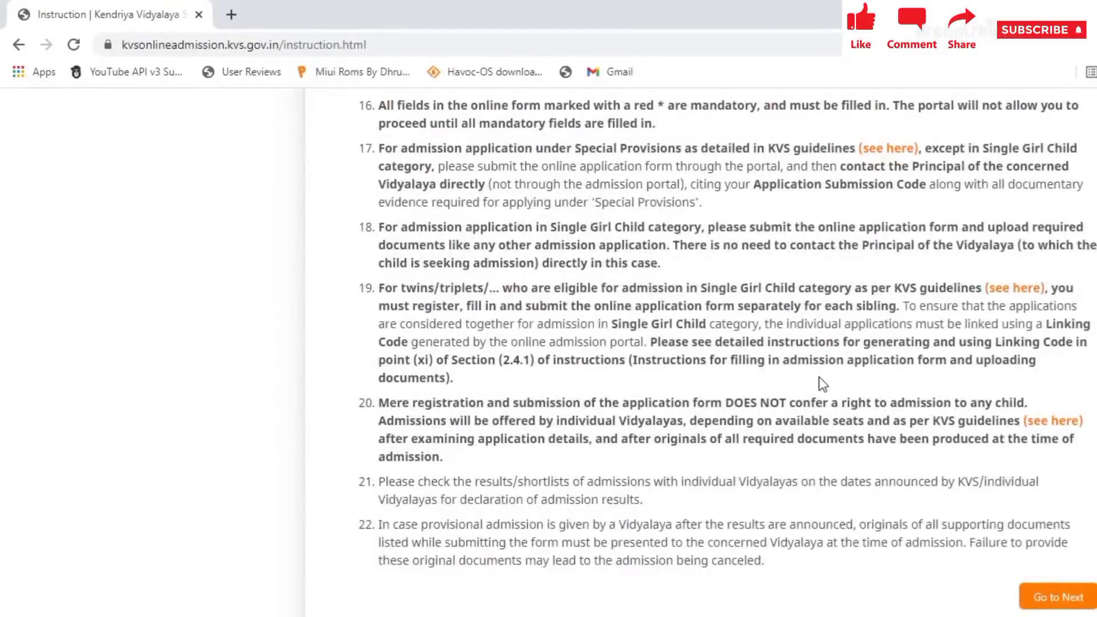
scroll(818, 376, up, 8)
scroll(820, 383, up, 15)
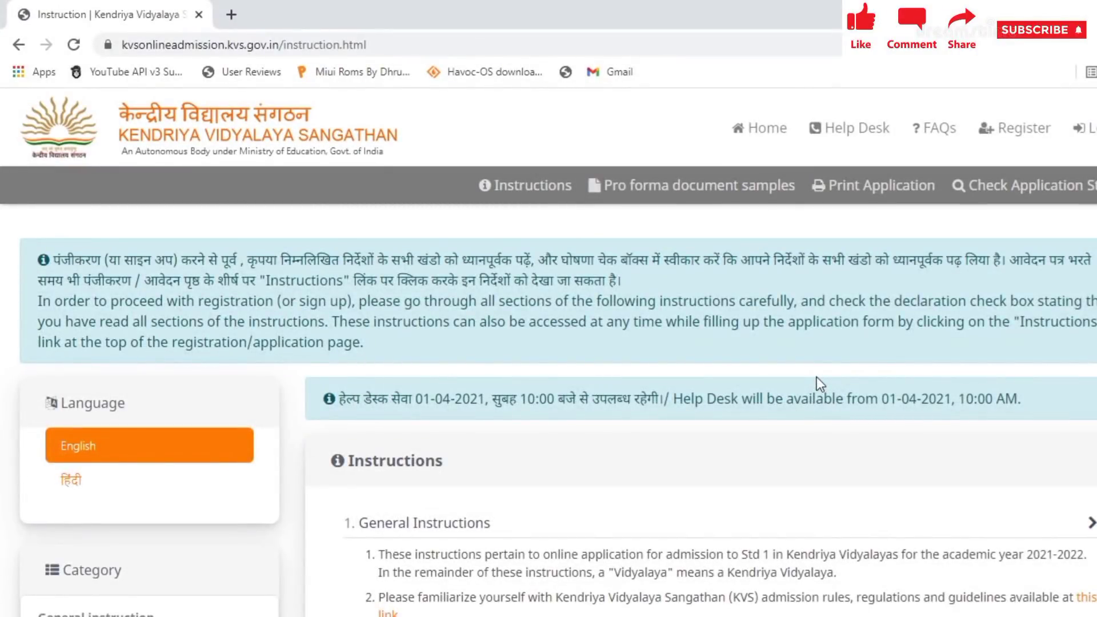
scroll(818, 377, down, 20)
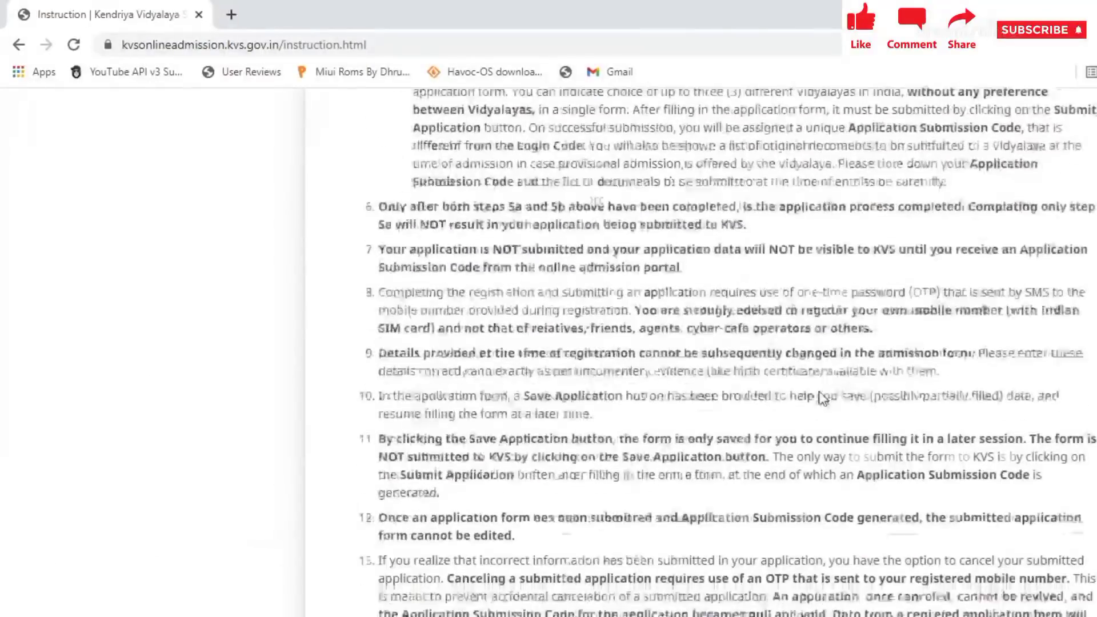
scroll(820, 397, down, 6)
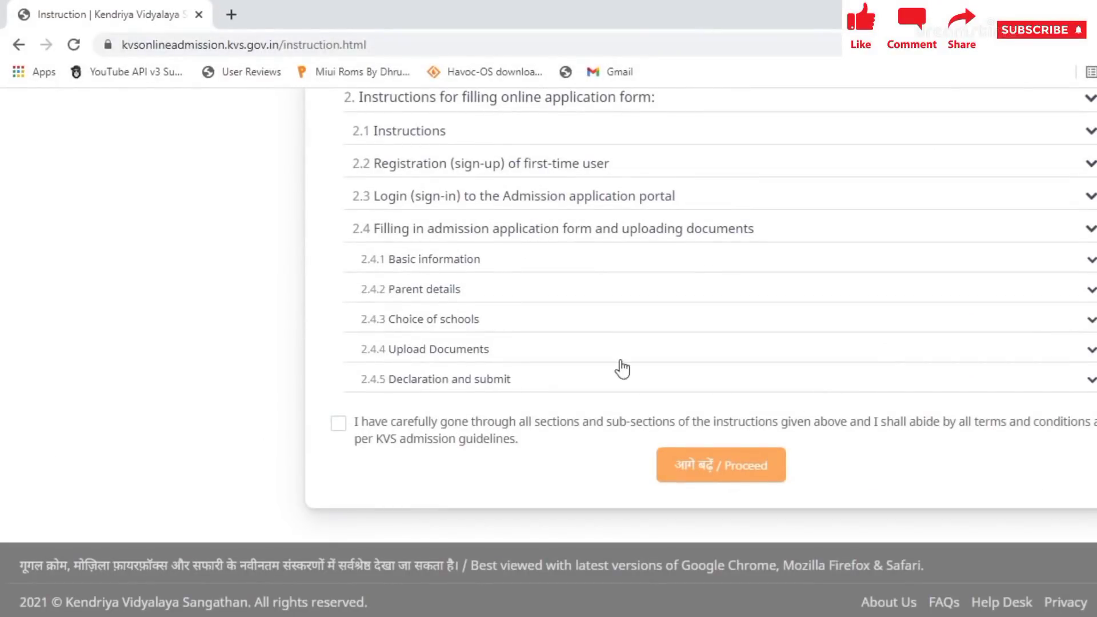
click(339, 423)
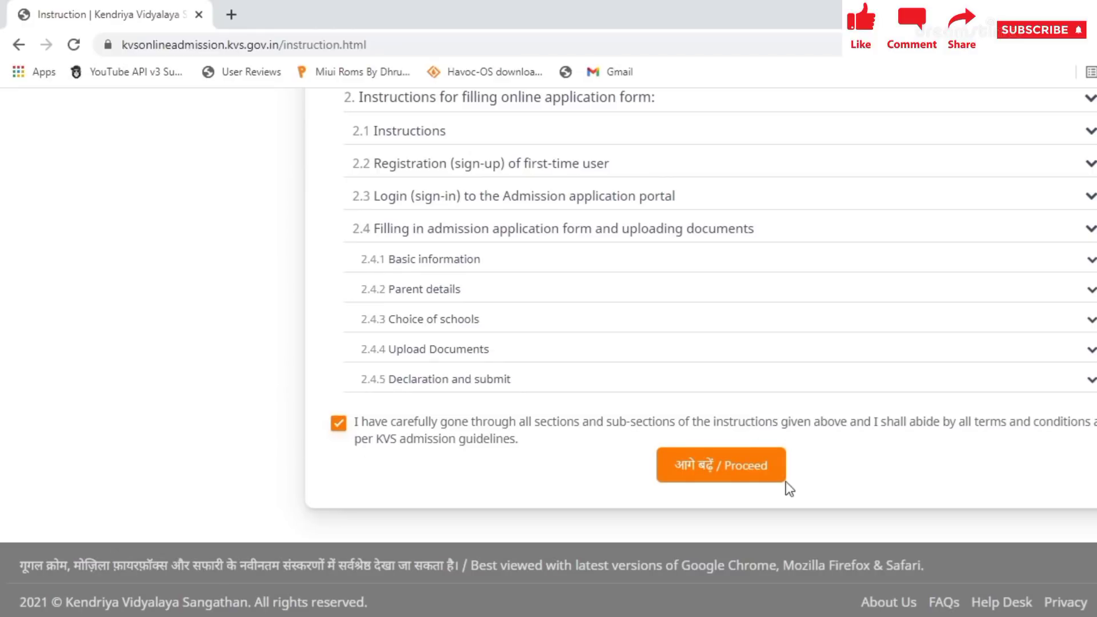
click(749, 477)
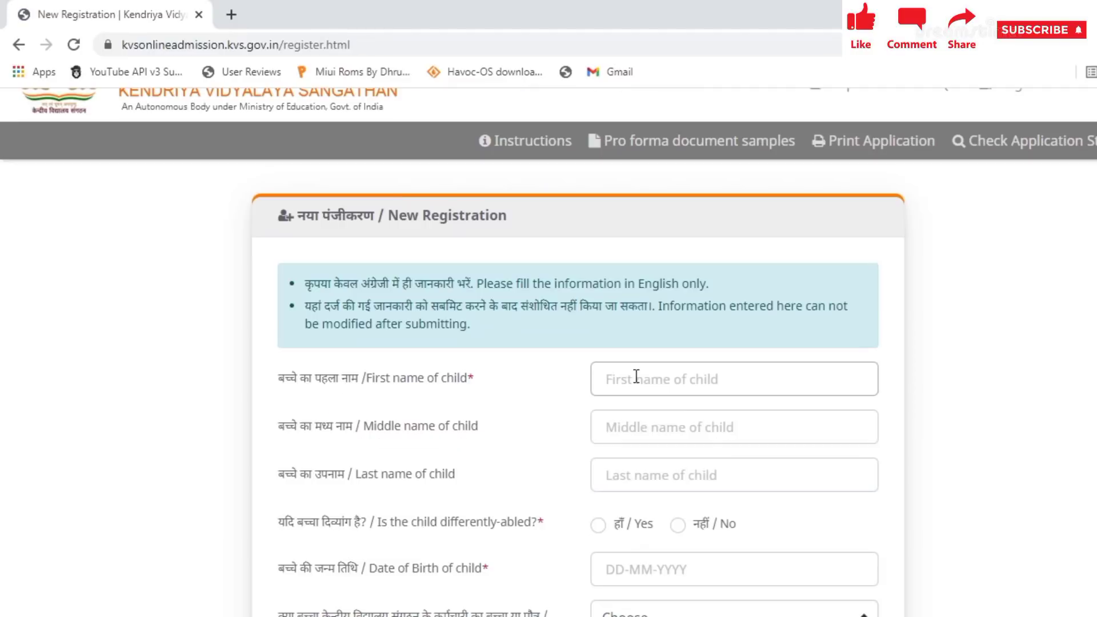
- Enter the child's first and last name, leaving the middle name empty
scroll(800, 349, down, 10)
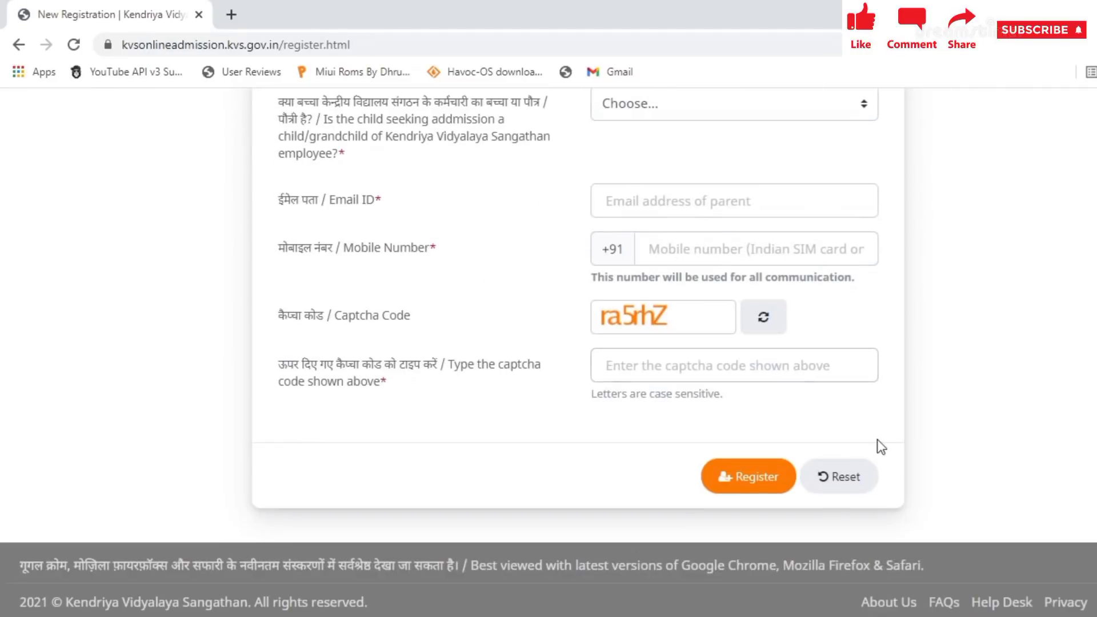
scroll(881, 443, up, 12)
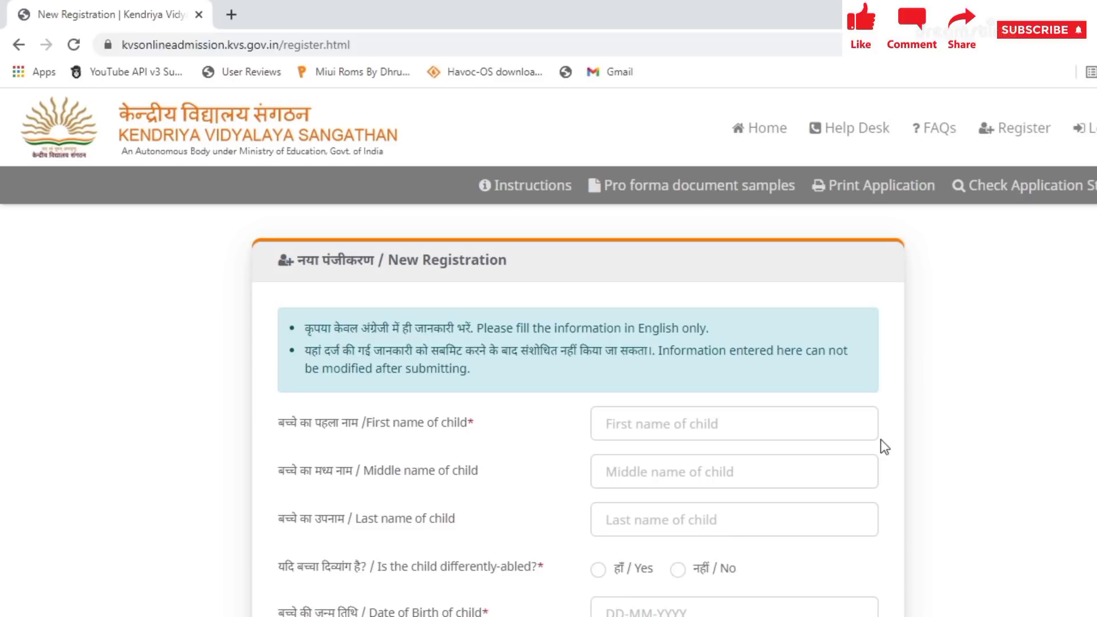
scroll(880, 440, down, 1)
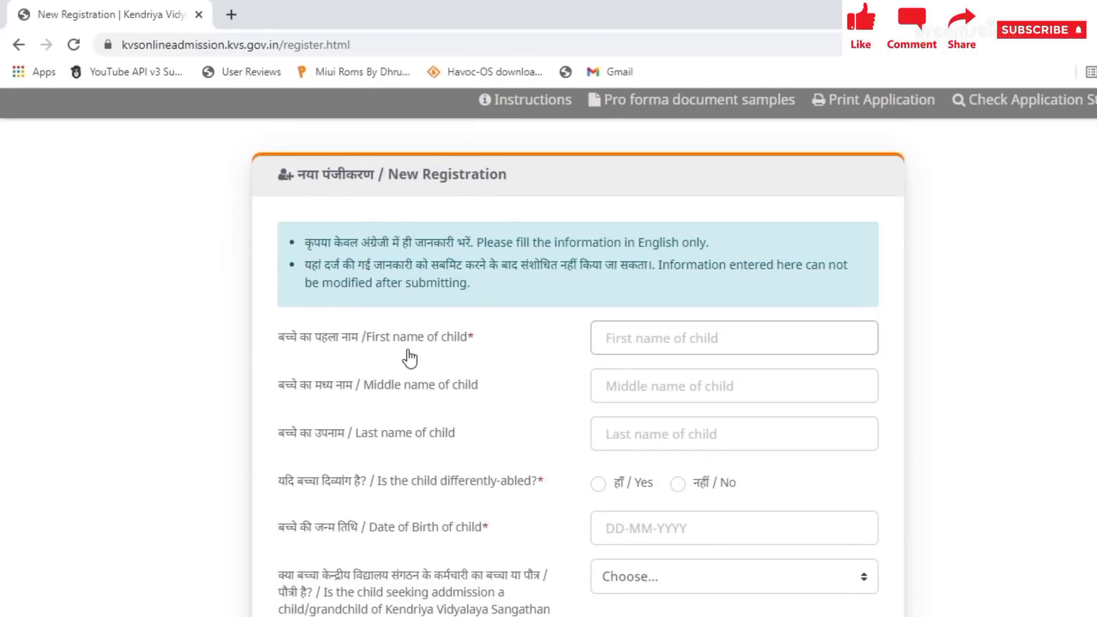
click(694, 340)
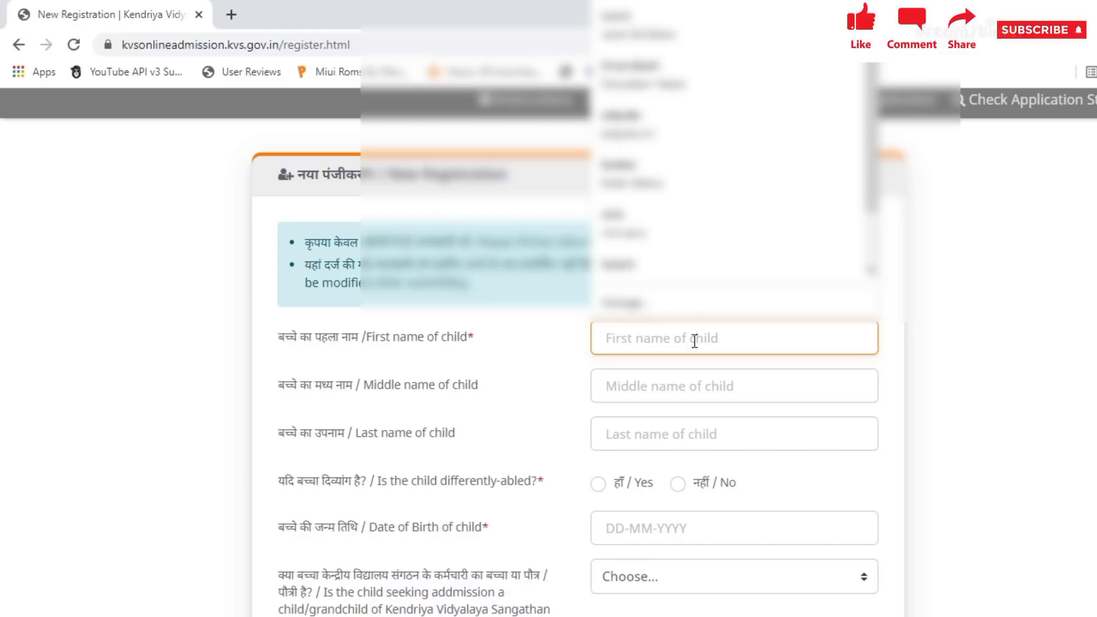
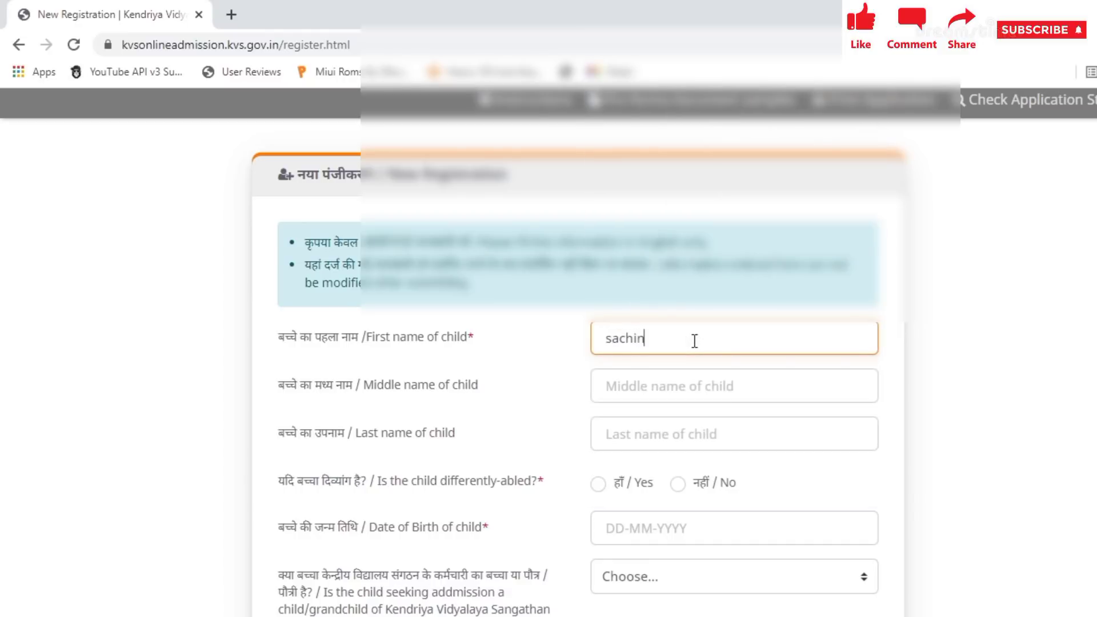
click(667, 384)
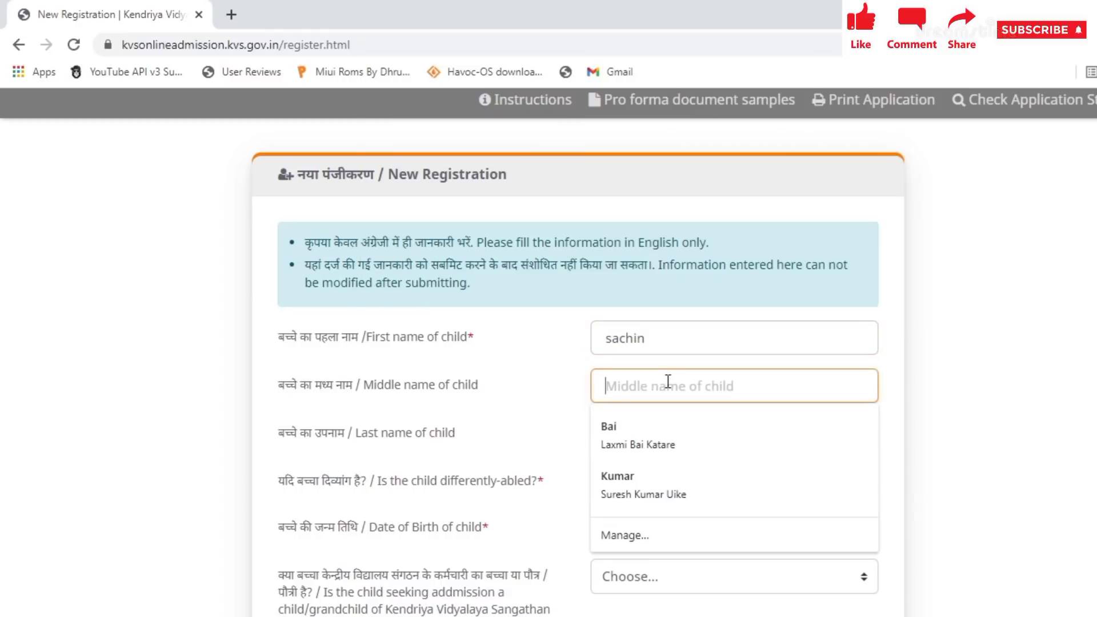
click(572, 411)
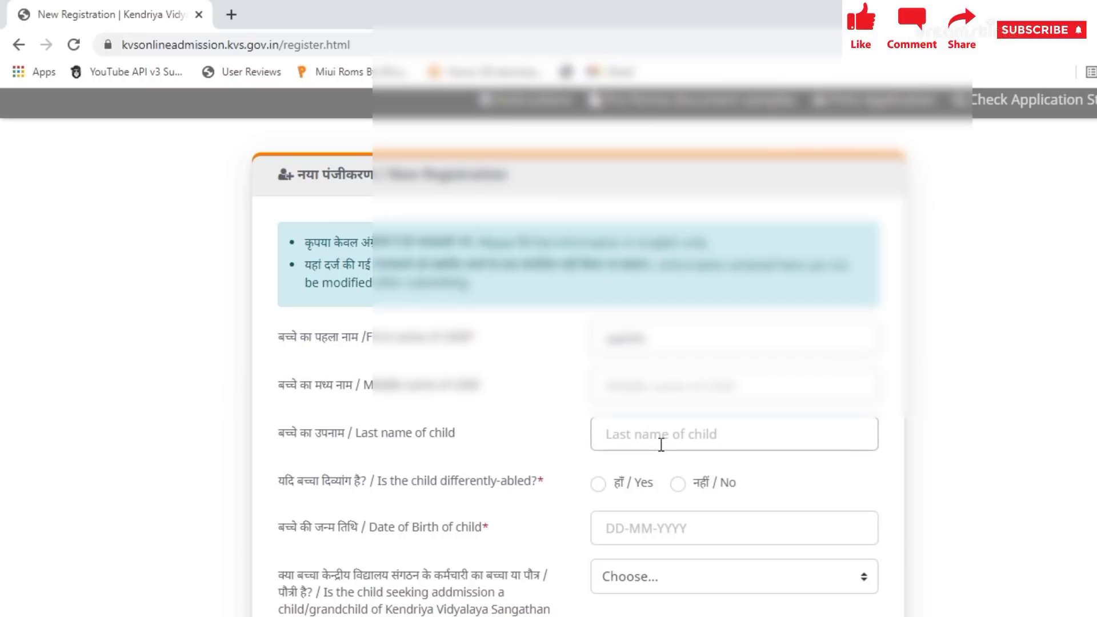
click(662, 445)
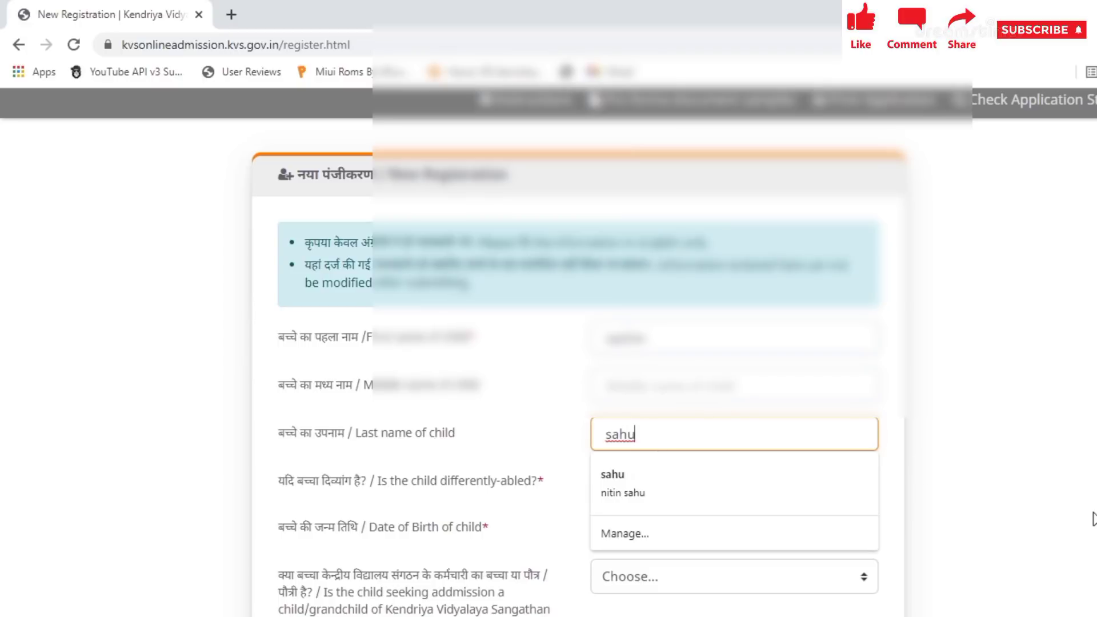
click(1093, 518)
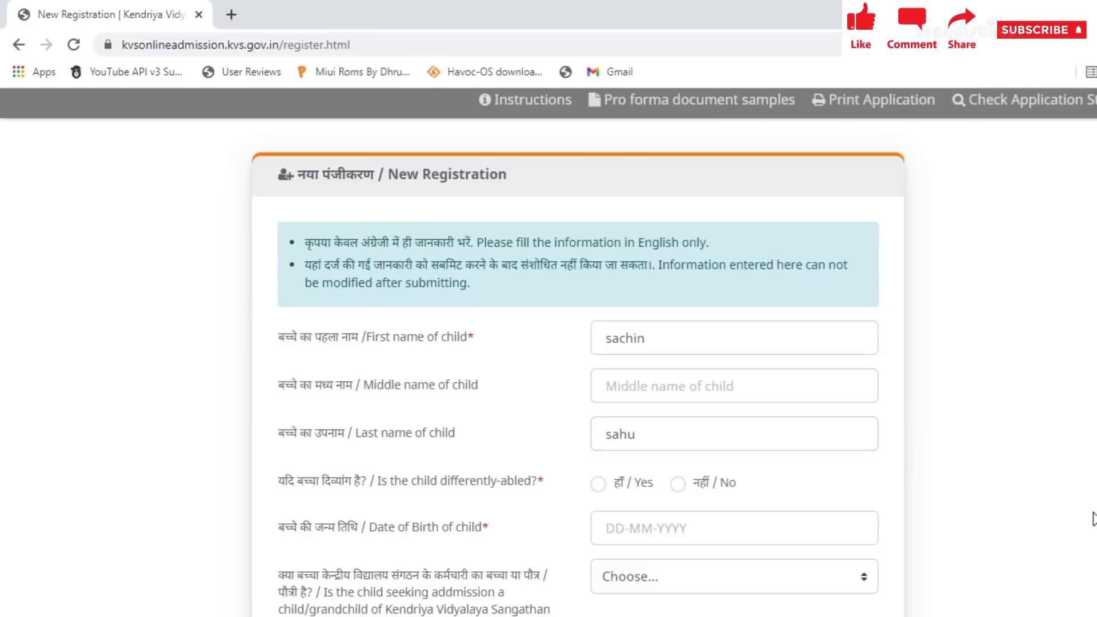
- Answer No to the differently-abled question
scroll(343, 326, down, 3)
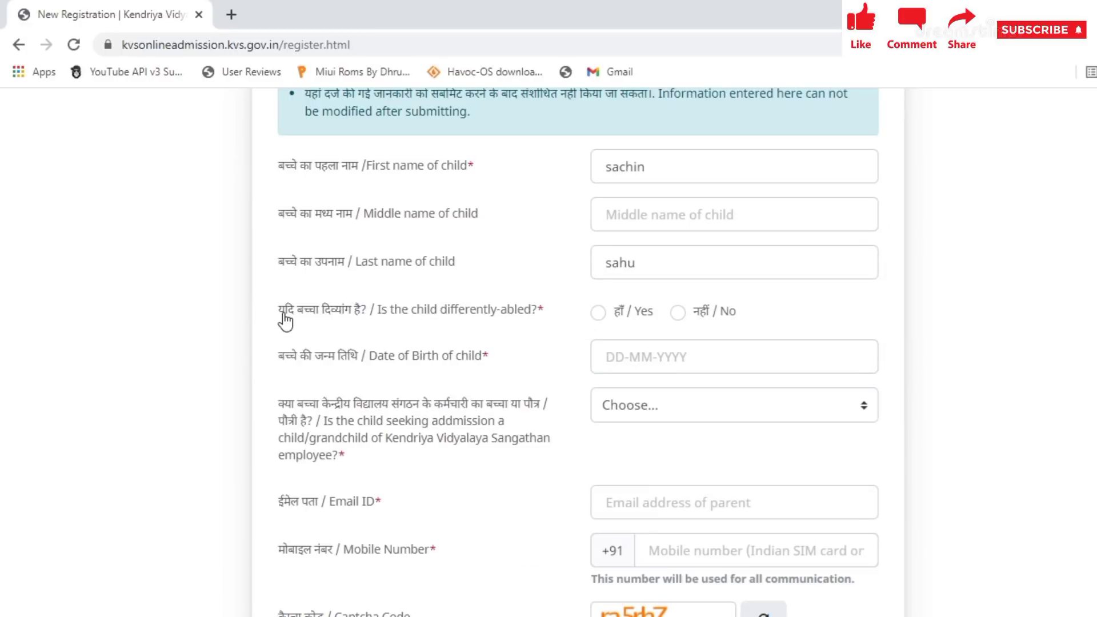
drag(285, 311, 425, 342)
click(426, 341)
click(678, 313)
scroll(887, 397, up, 2)
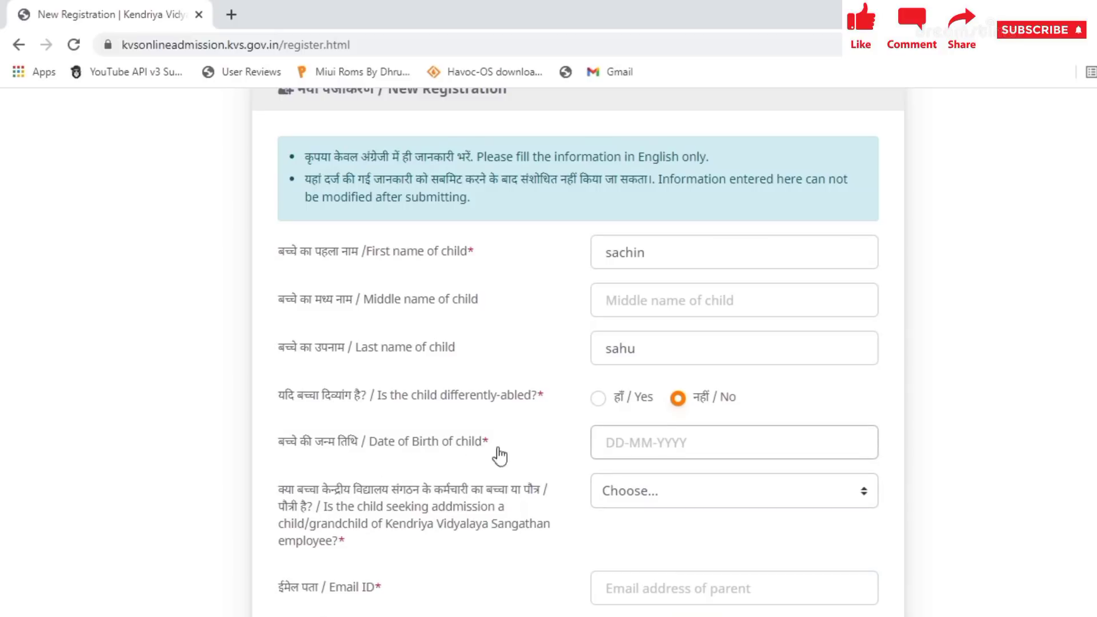
- Pick 30 April 2016 as the birth date and dismiss the age-limit notice
click(610, 445)
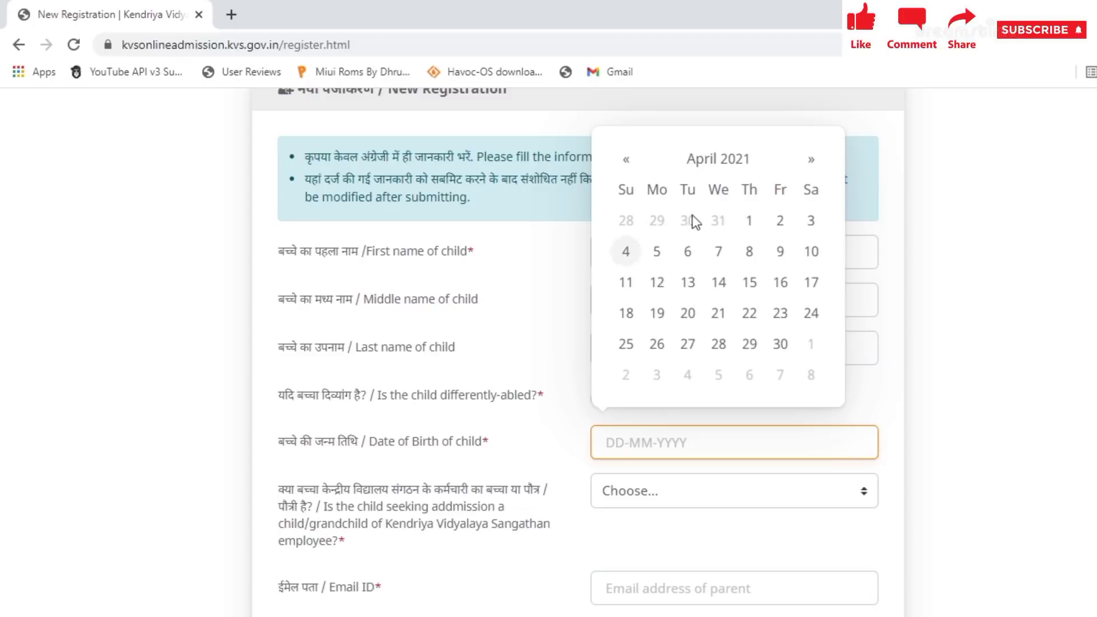
click(732, 166)
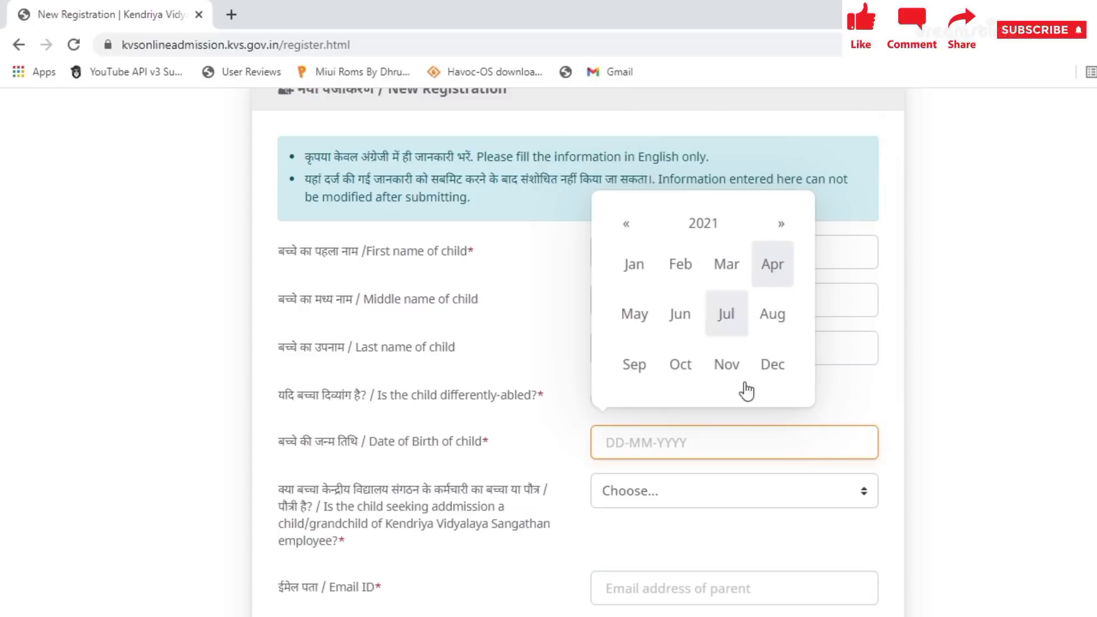
click(703, 229)
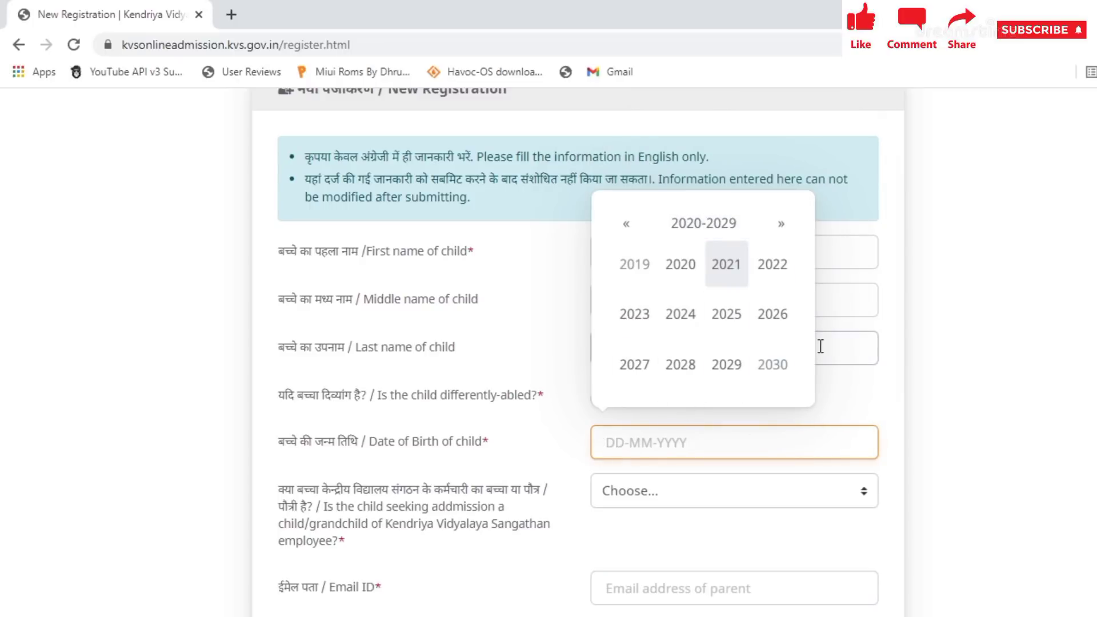
click(629, 226)
click(630, 227)
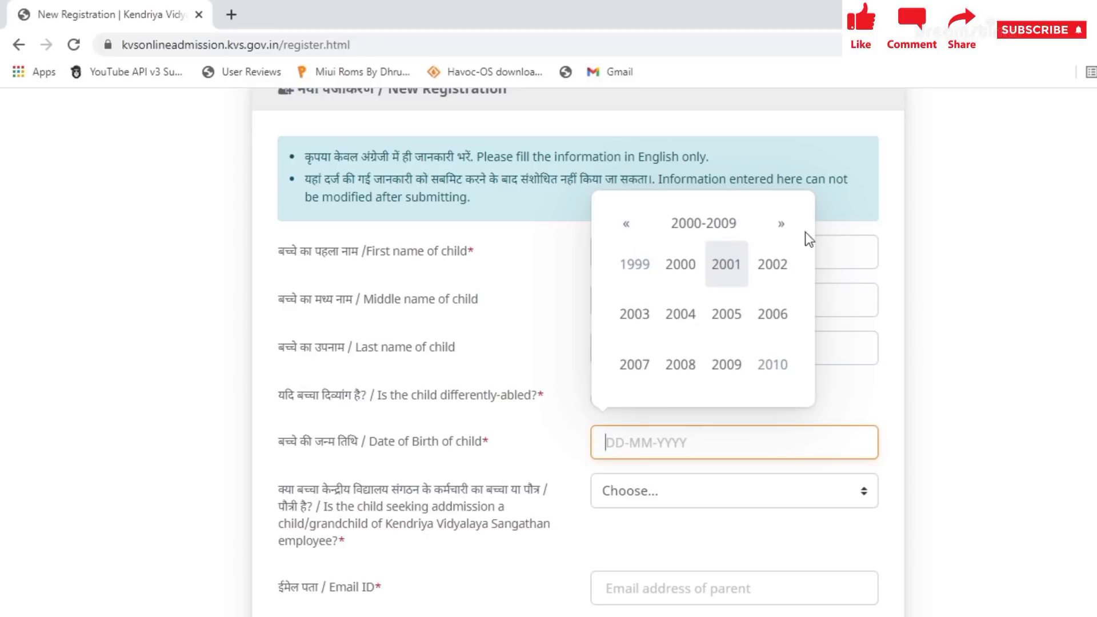
click(788, 228)
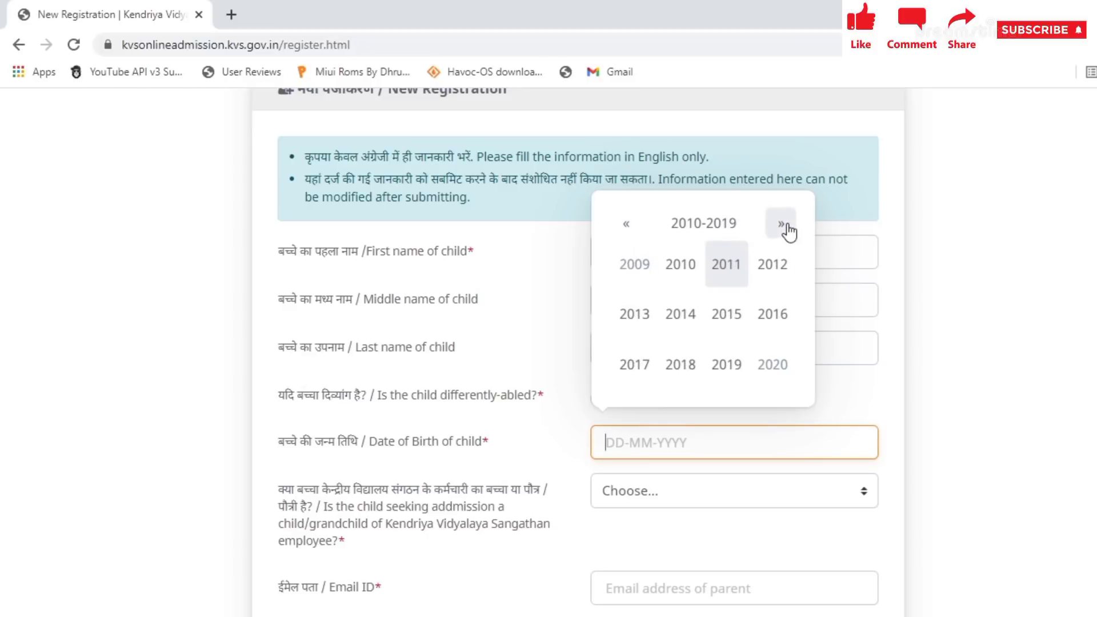
click(772, 317)
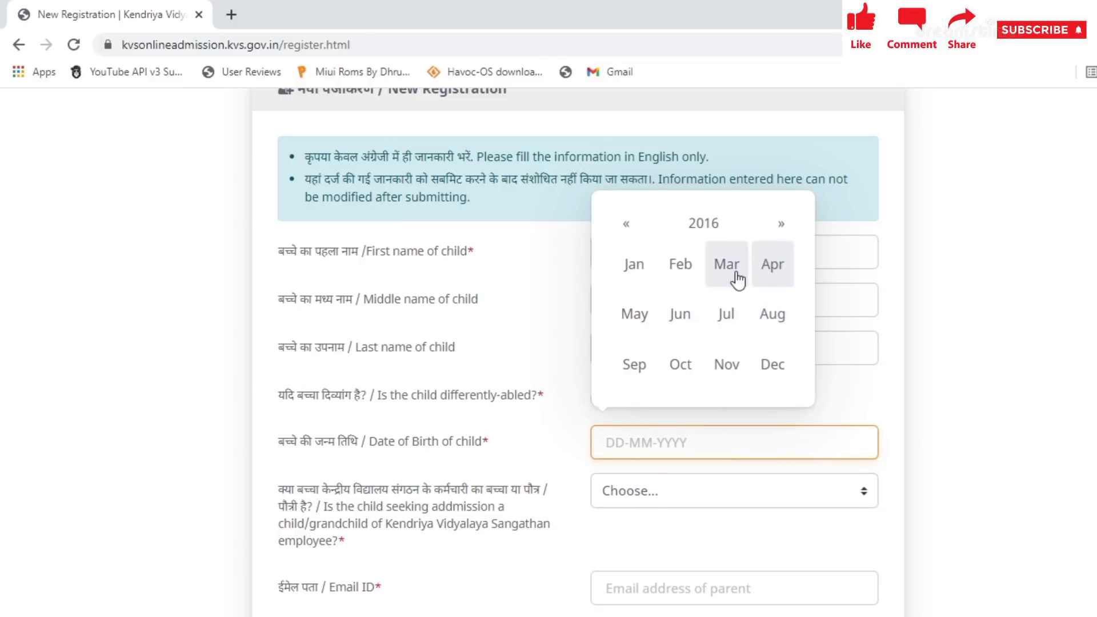
click(772, 276)
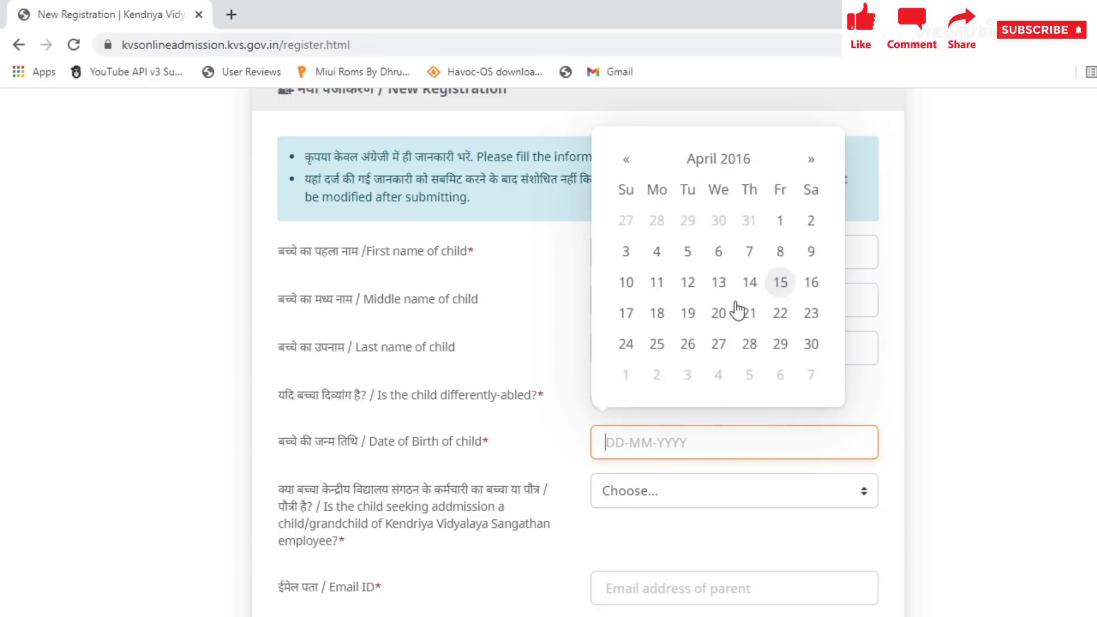
click(811, 345)
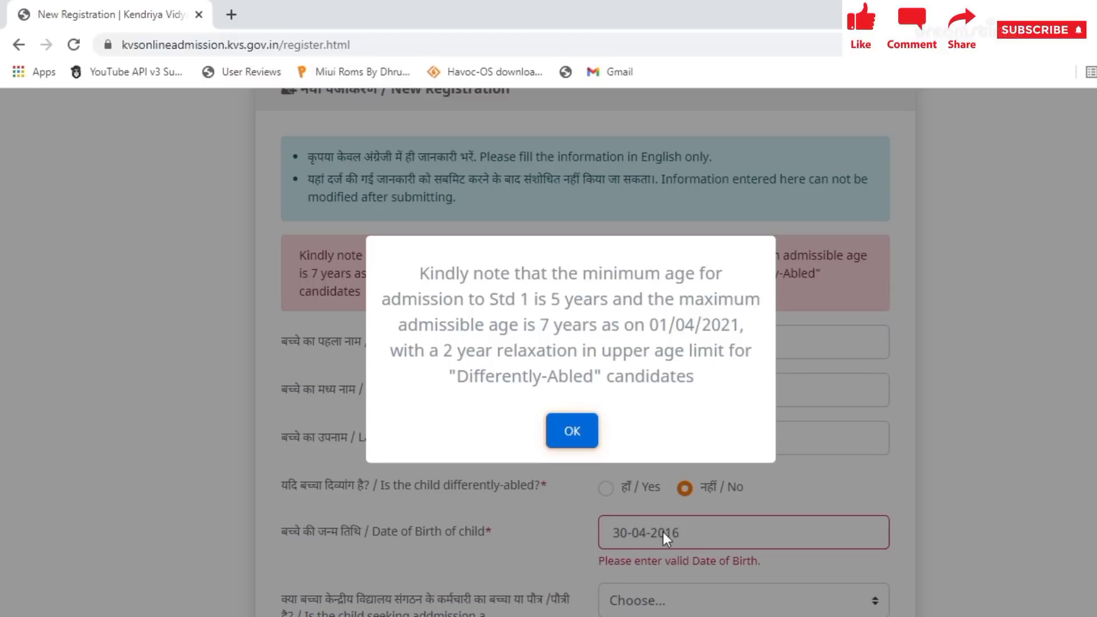
click(572, 431)
click(623, 533)
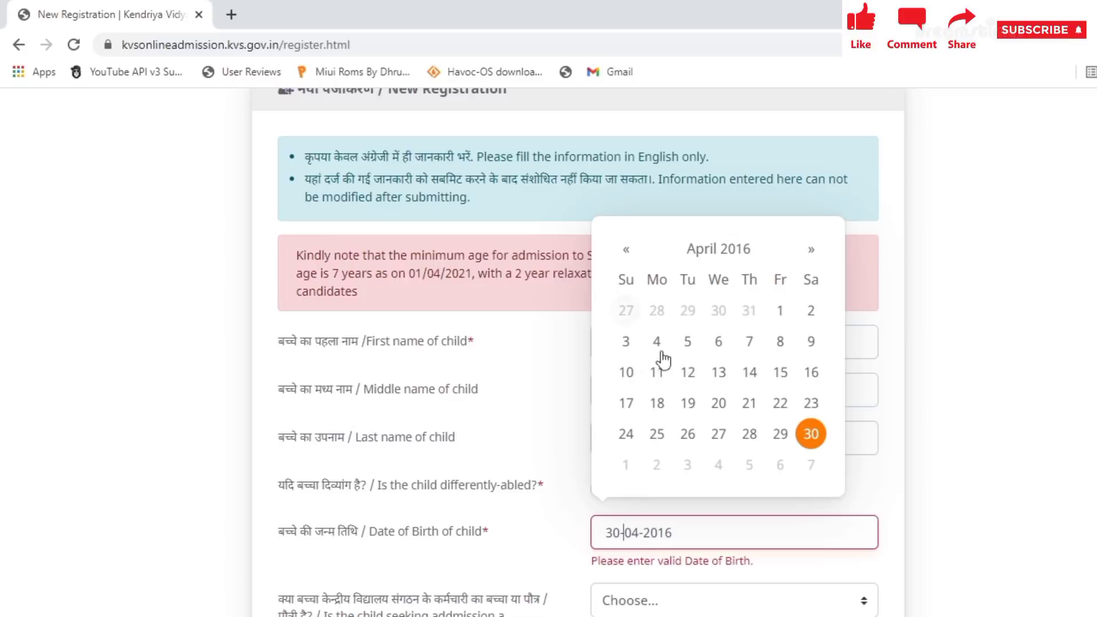
click(781, 311)
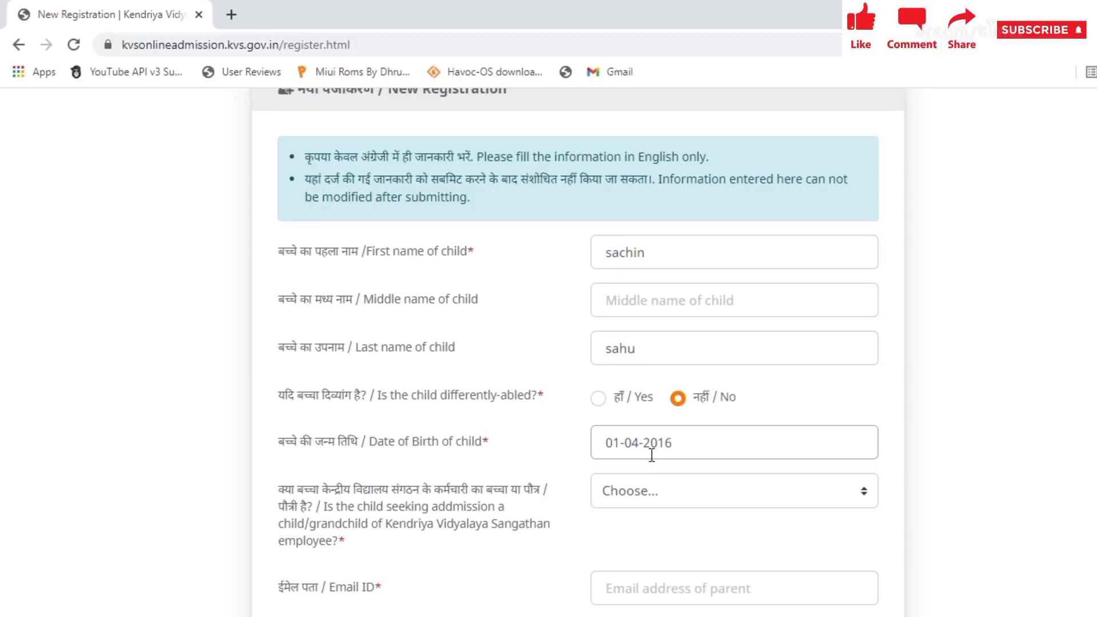
scroll(797, 490, down, 3)
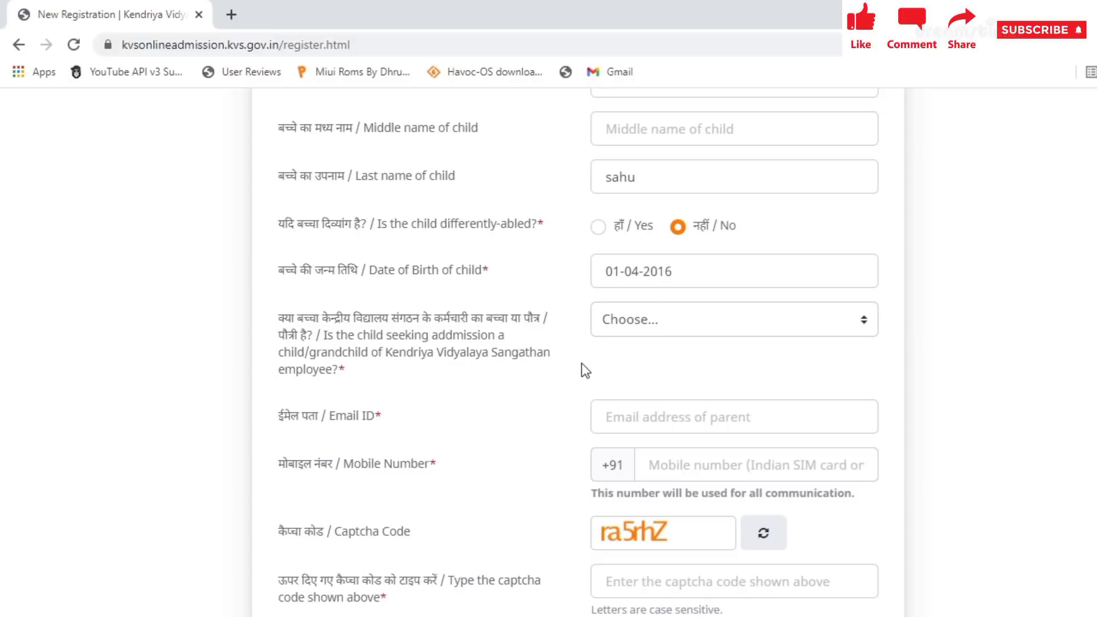
- Set KVS-employee status to Not Applicable and fill the parent's e-mail address
click(670, 323)
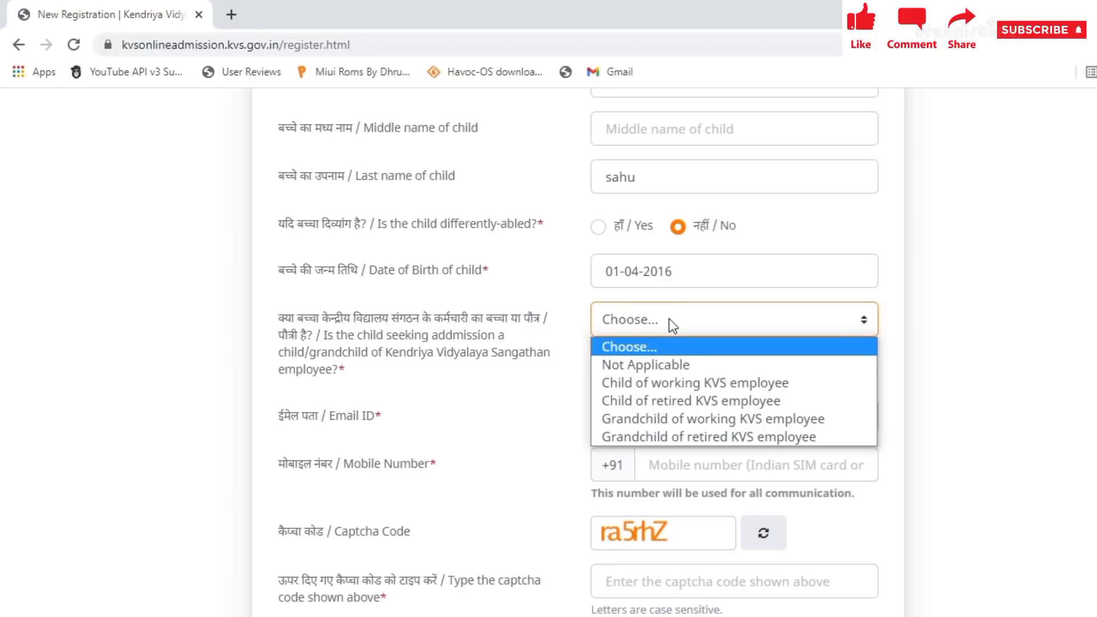
click(682, 364)
scroll(683, 389, down, 1)
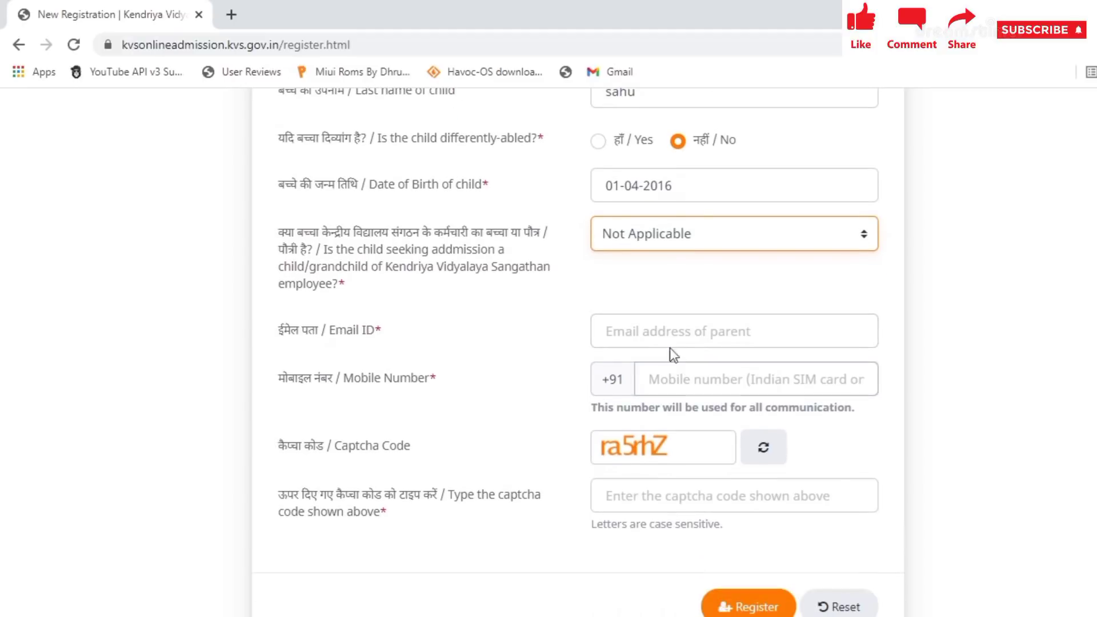
click(667, 329)
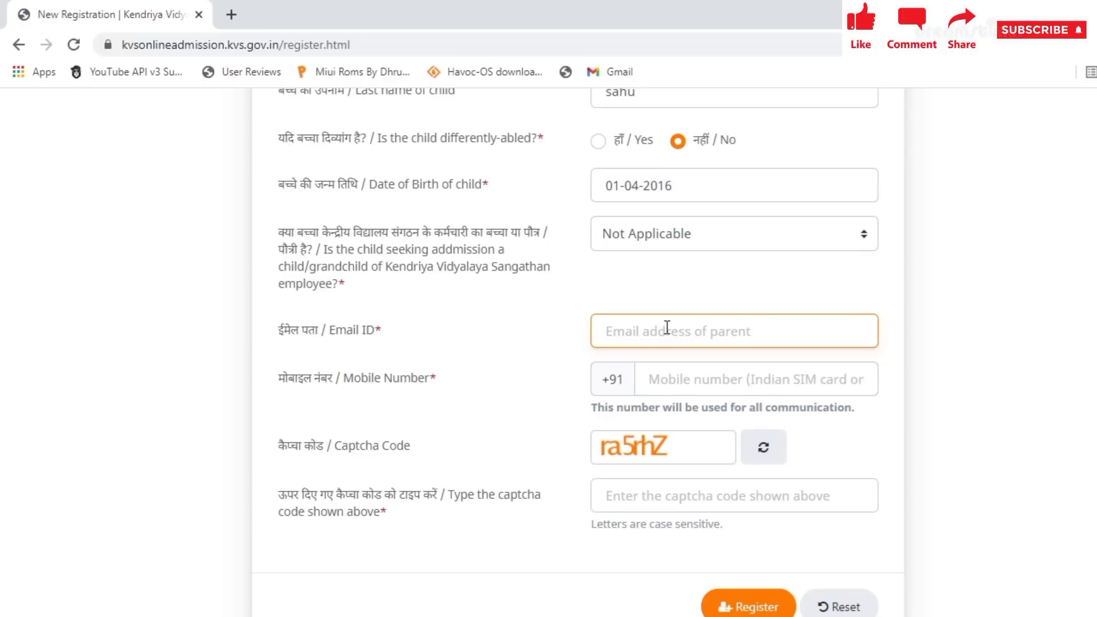
text(c)
click(718, 388)
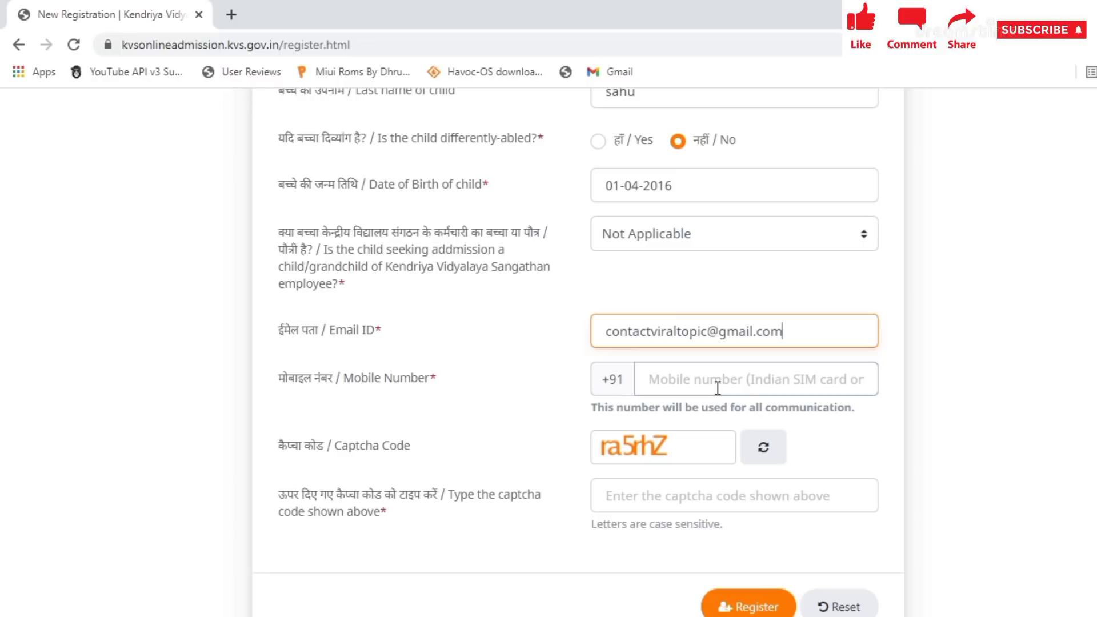
click(718, 389)
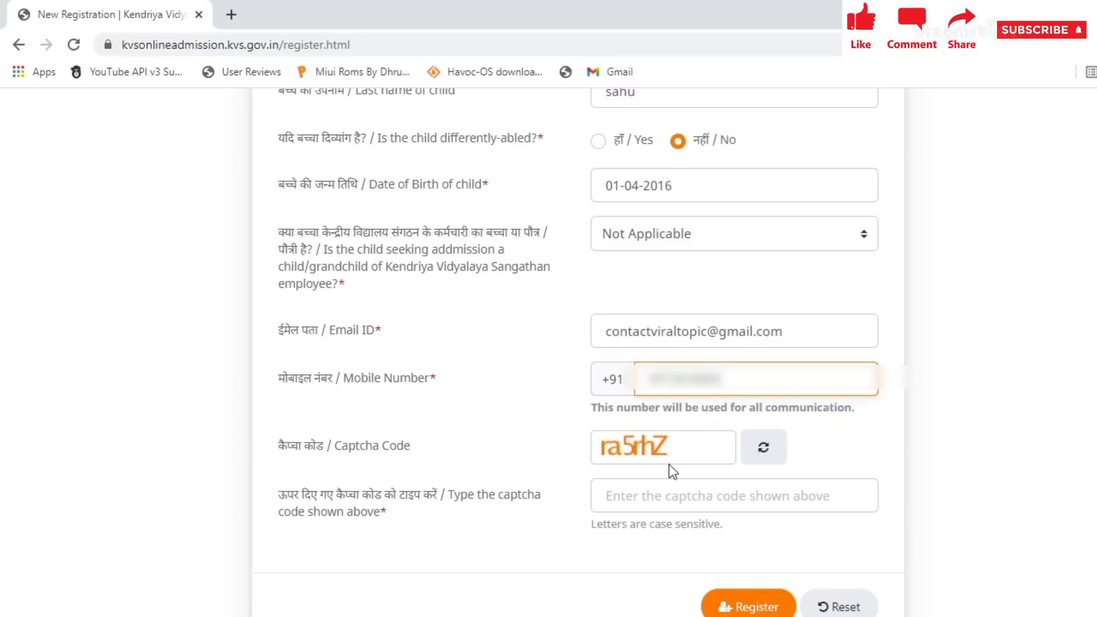
- Enter the mobile number and captcha code, then submit the registration
drag(672, 452, 614, 470)
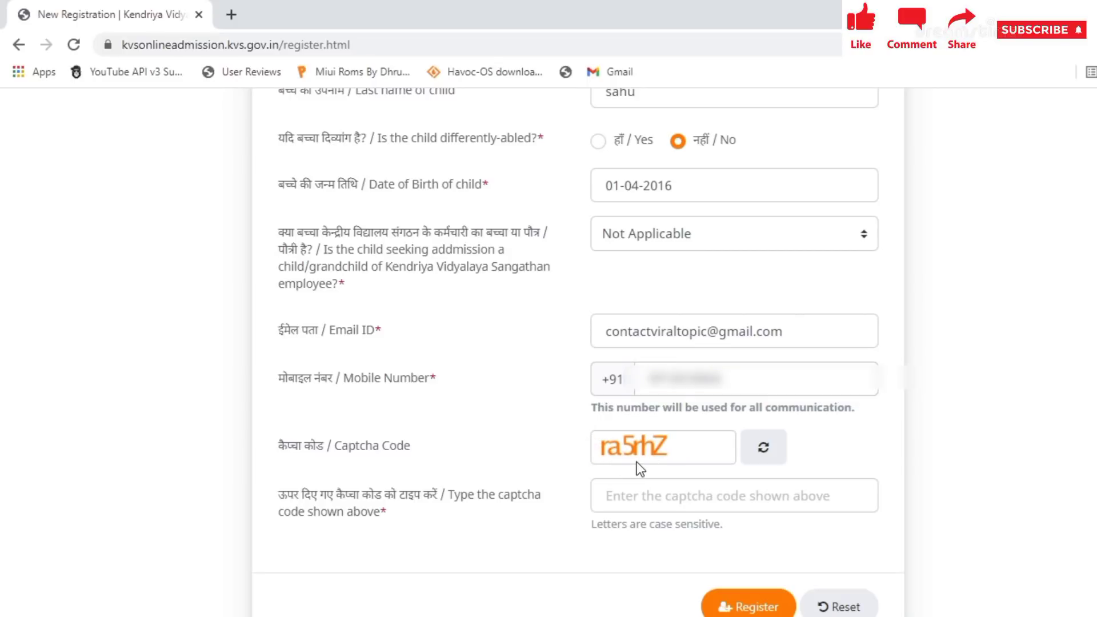
click(652, 499)
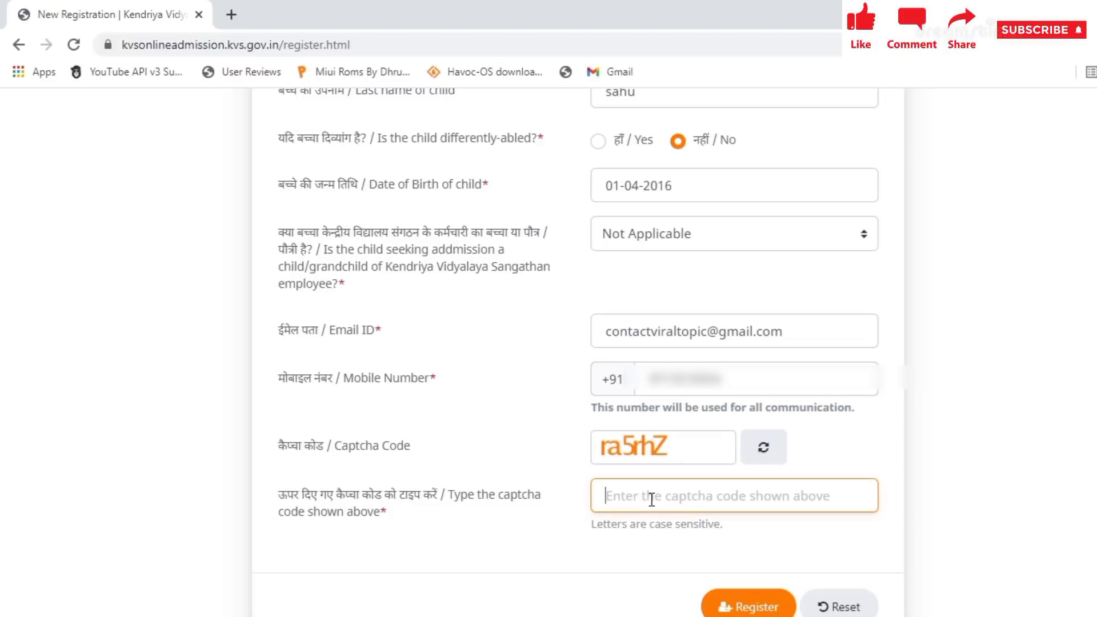
text(ra5)
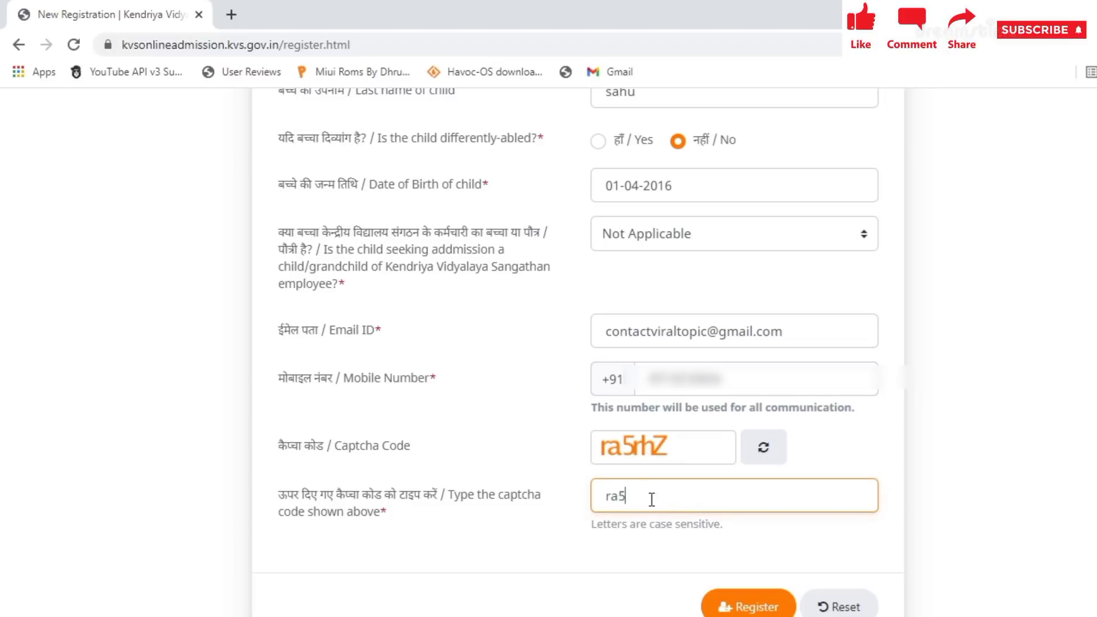
text(rhZ)
scroll(697, 445, down, 2)
scroll(700, 452, down, 2)
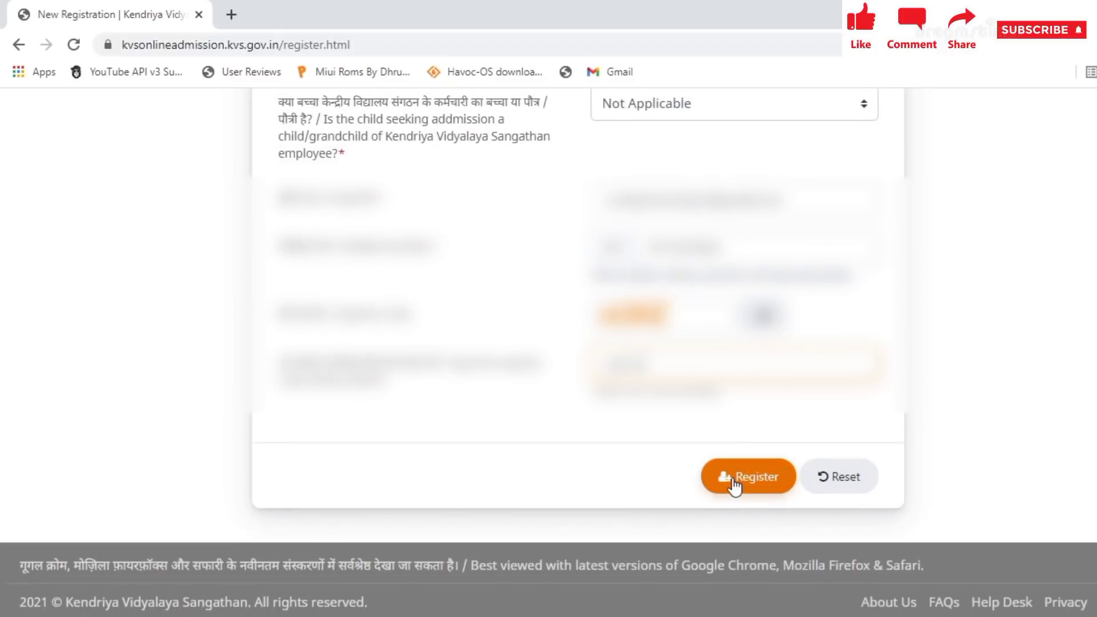
click(727, 477)
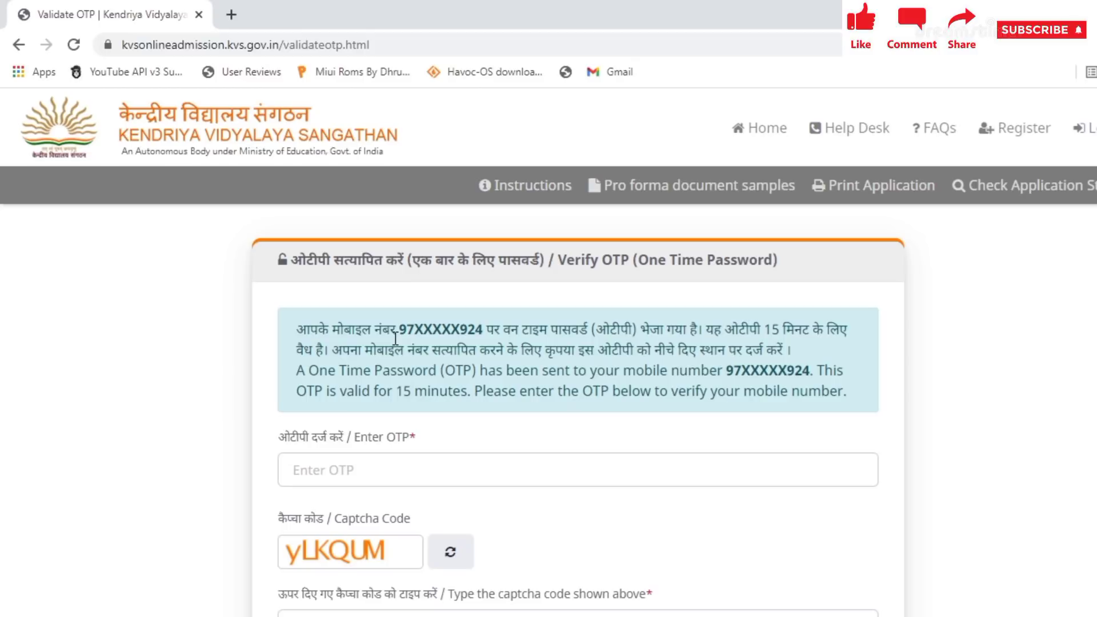
- Enter the received OTP and the captcha code on the Verify OTP page
click(377, 475)
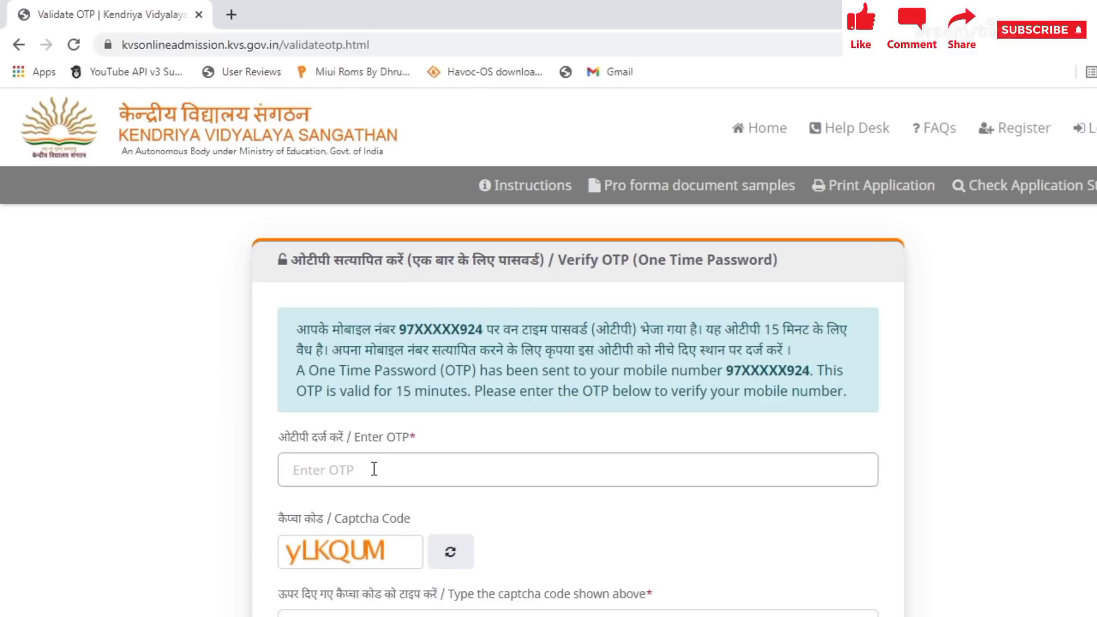
click(298, 470)
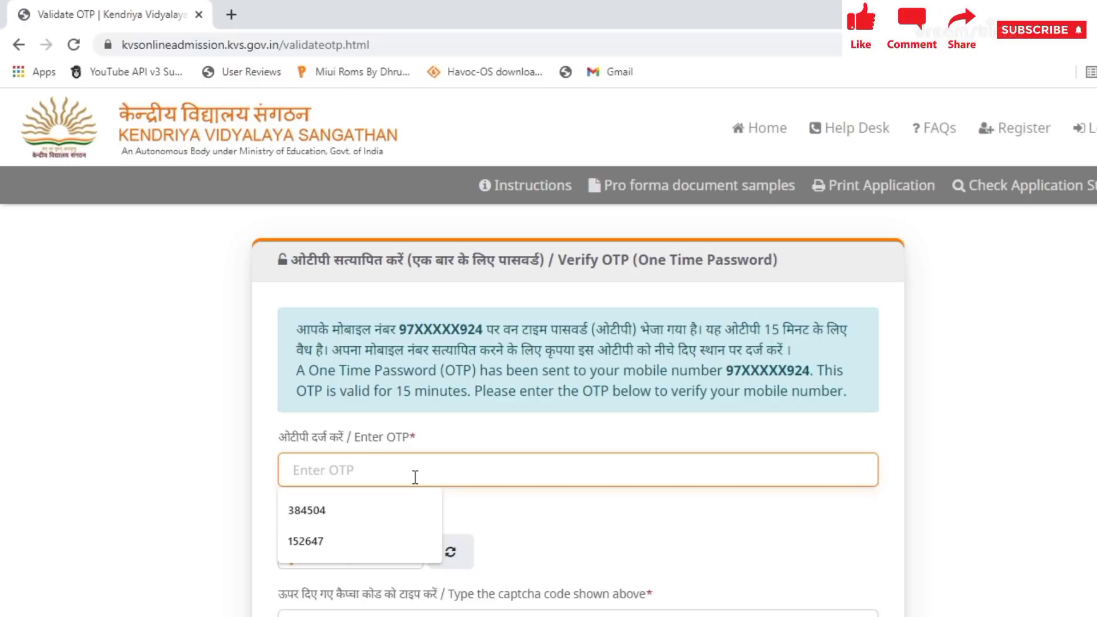
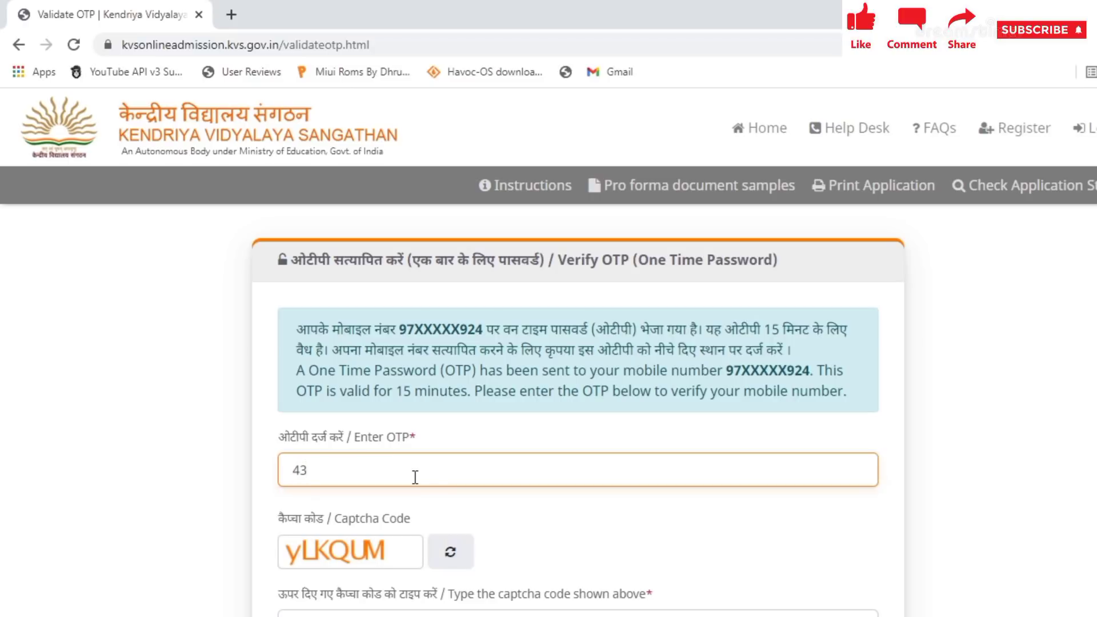
scroll(636, 509, down, 3)
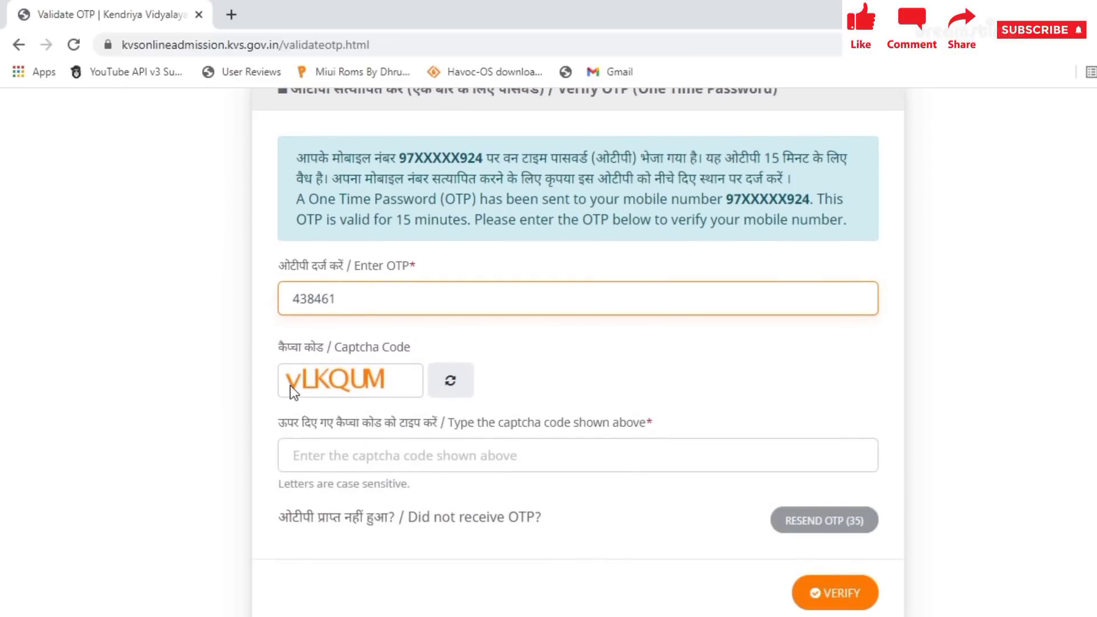
drag(289, 381, 361, 409)
click(333, 452)
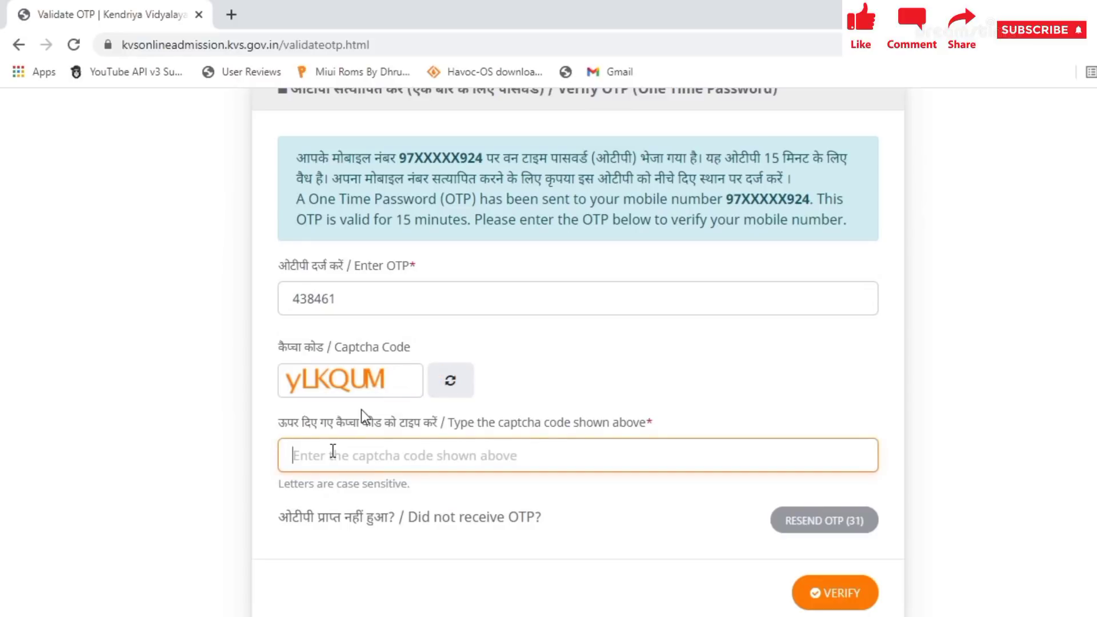
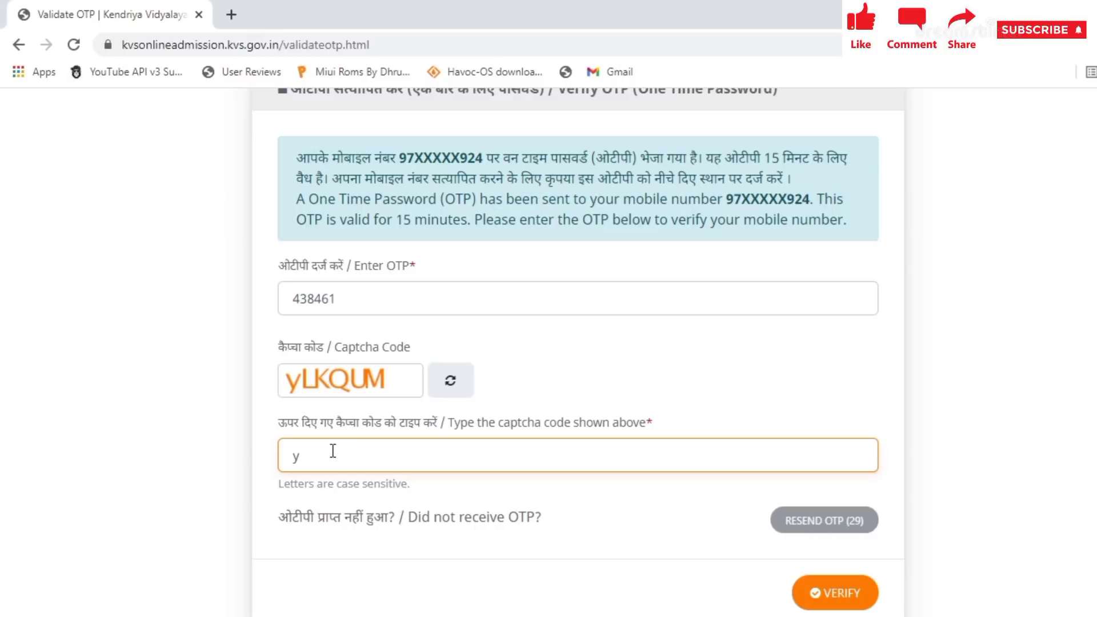
scroll(620, 576, down, 2)
- Verify the OTP and review the issued login code on the success page
click(852, 511)
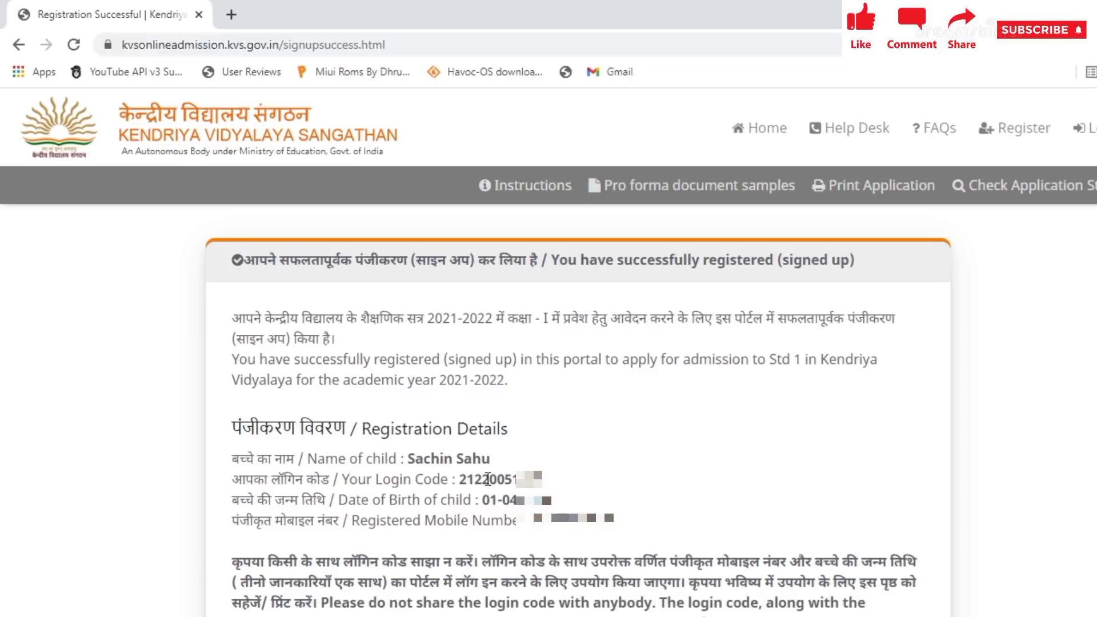
drag(543, 480, 463, 479)
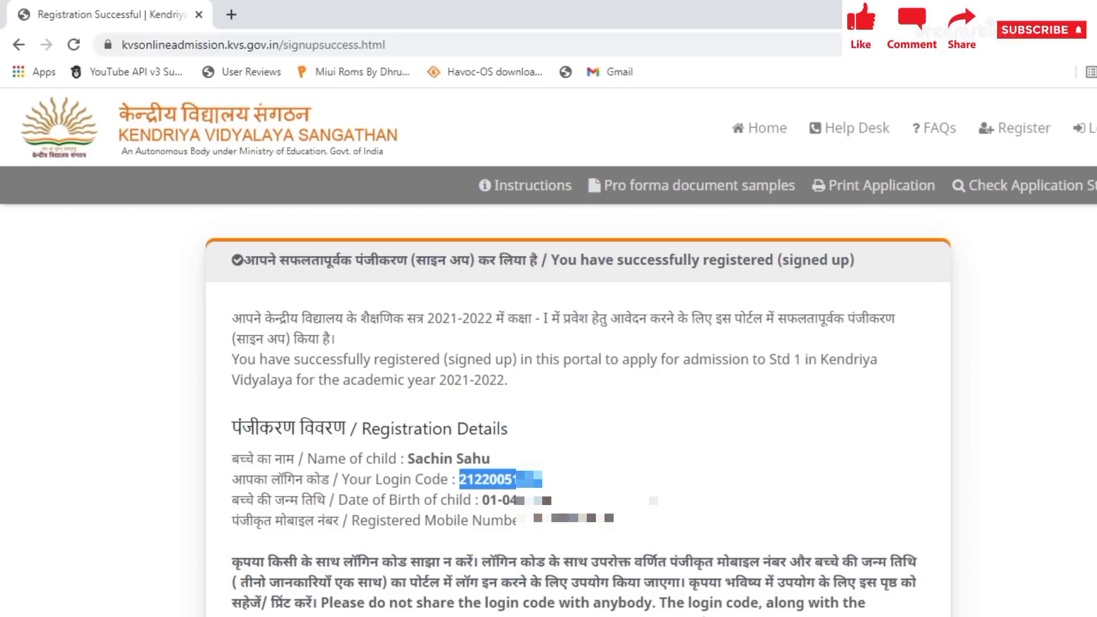
click(640, 496)
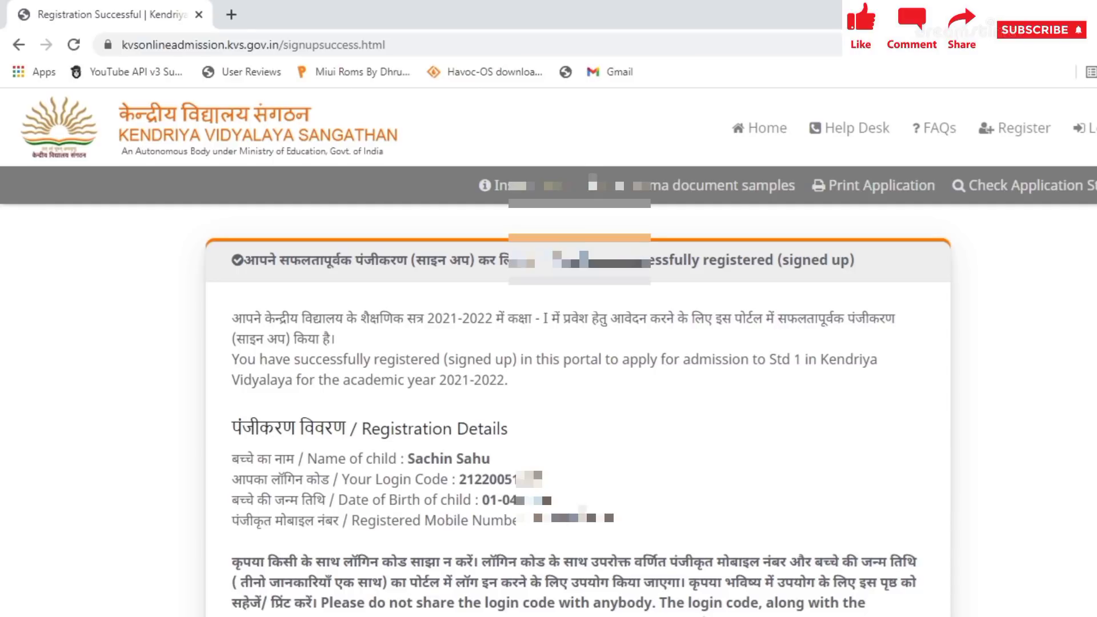
scroll(445, 457, down, 4)
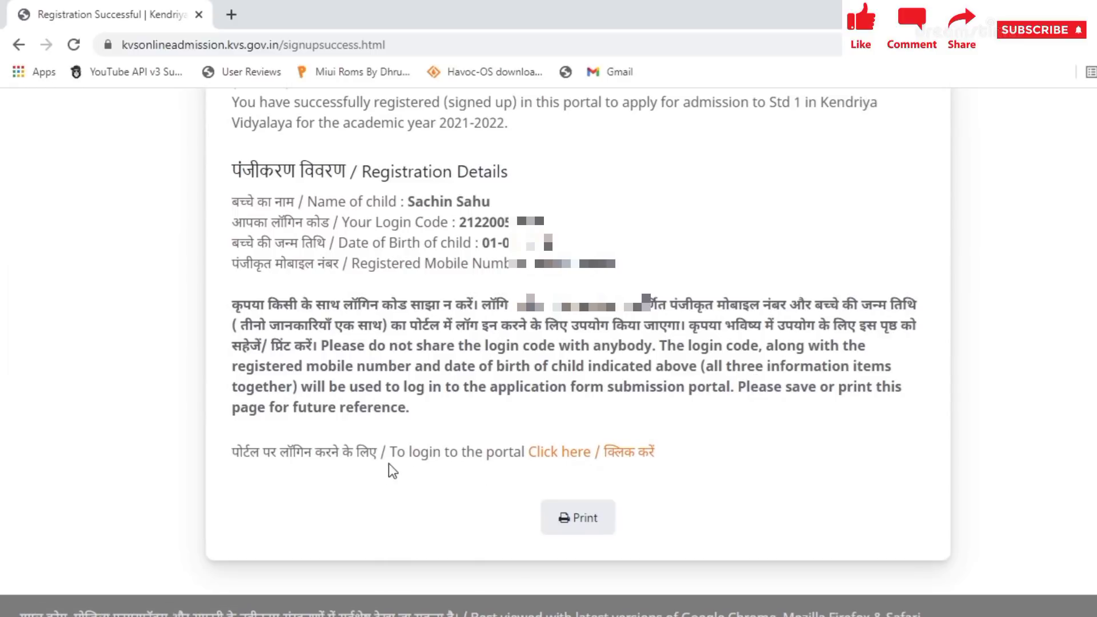
- Sign in on the login page with the login code and details
click(559, 458)
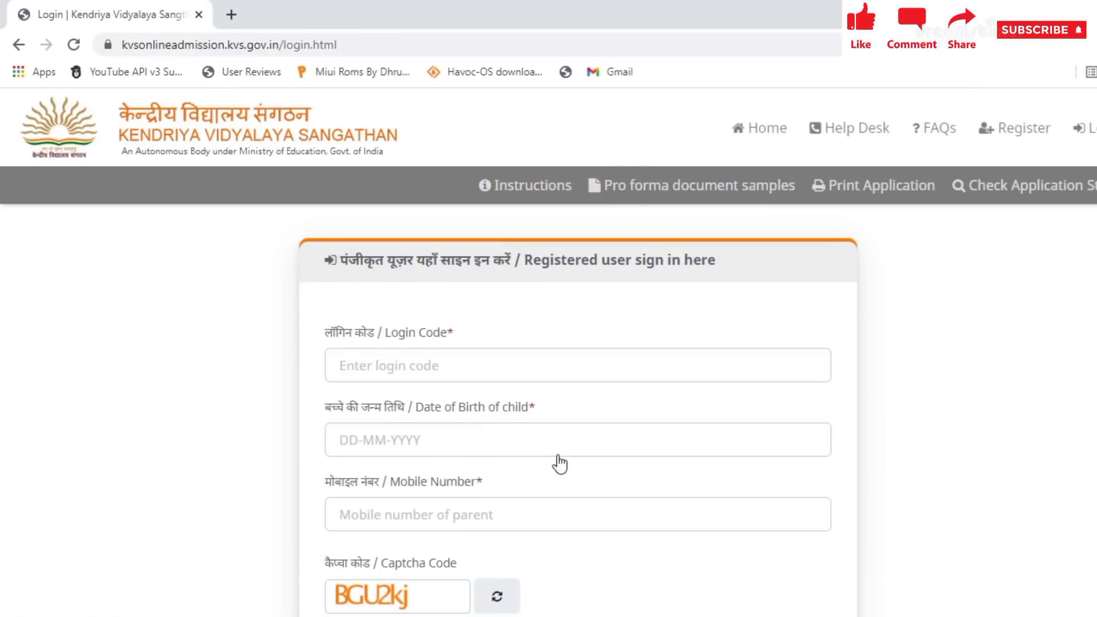
scroll(559, 464, down, 3)
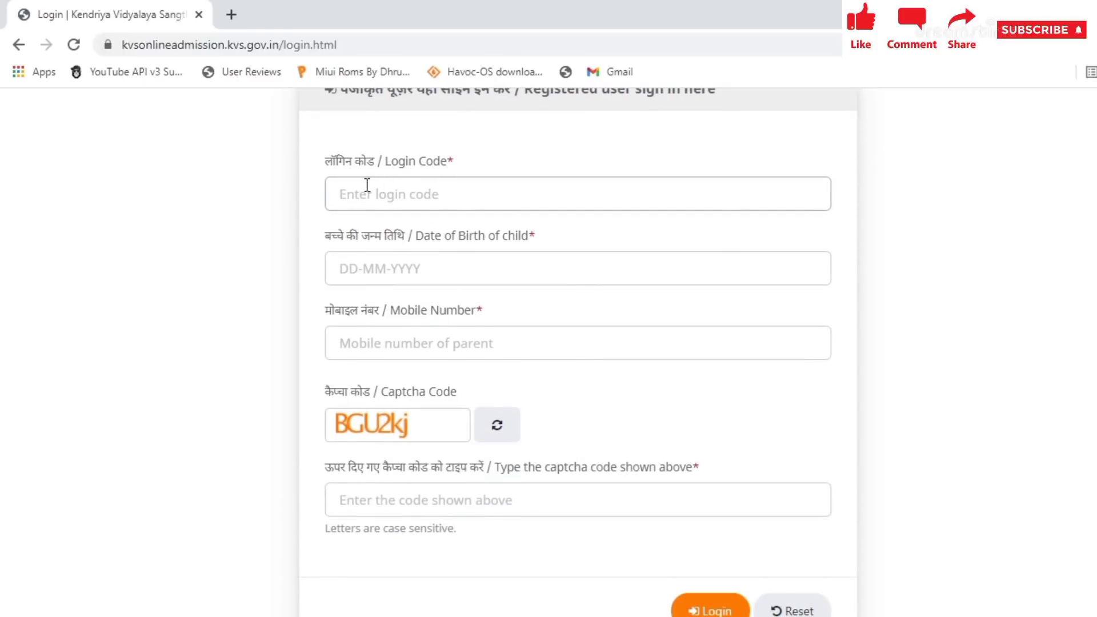
drag(334, 167, 375, 165)
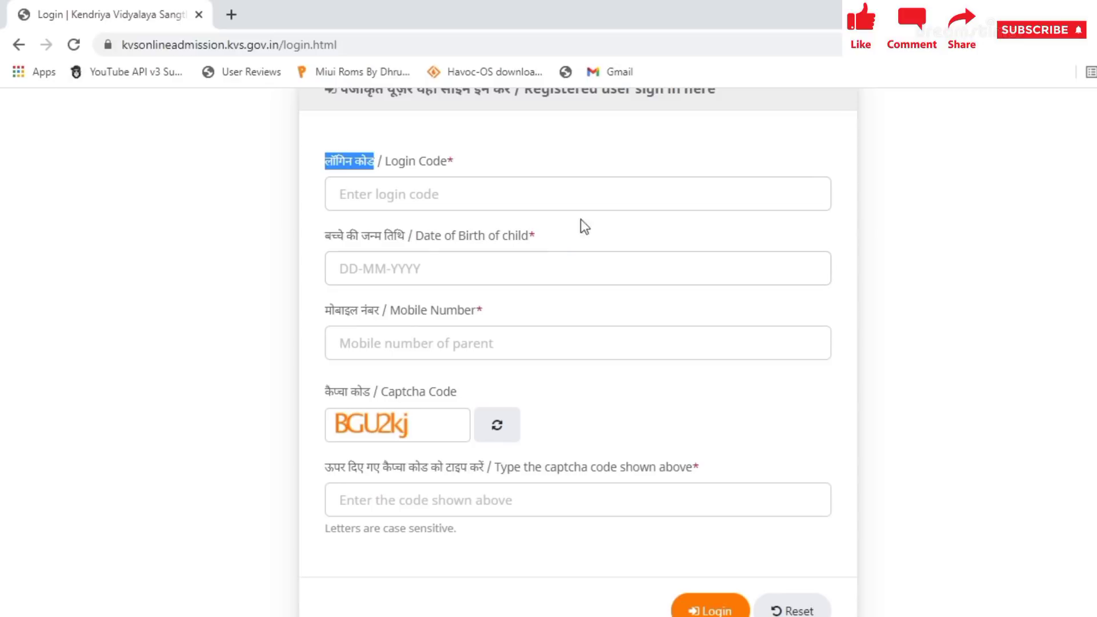
click(1066, 257)
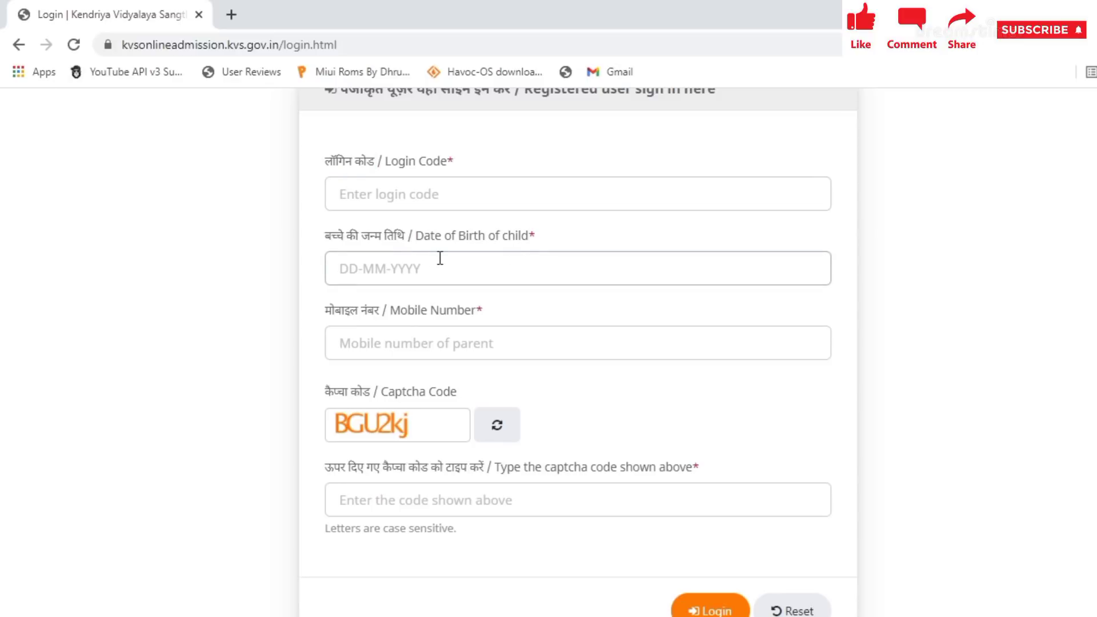
click(450, 341)
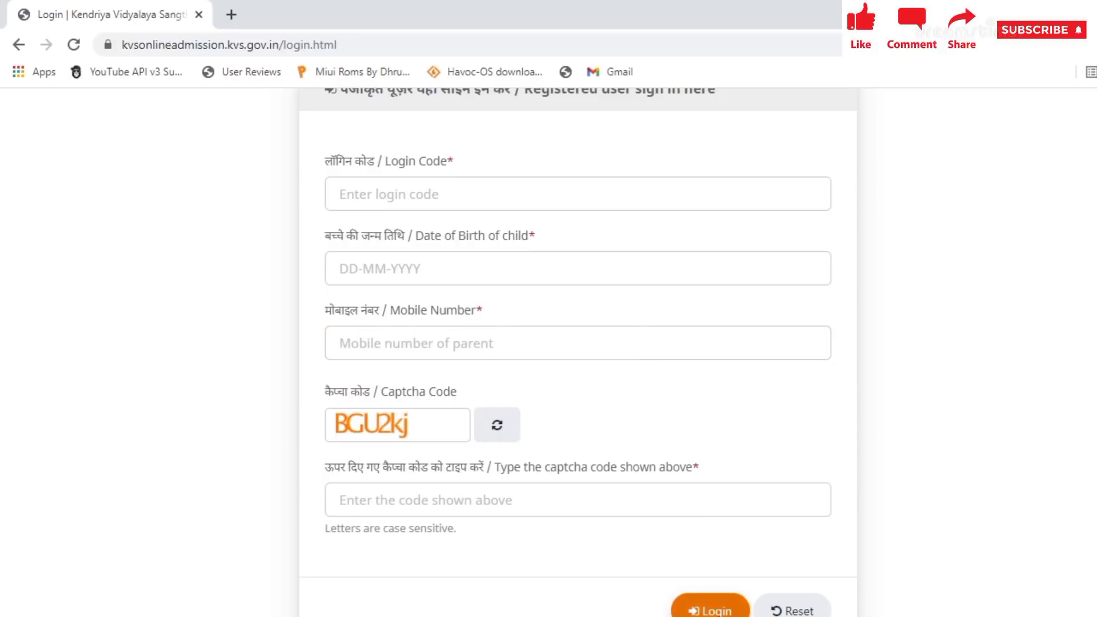
click(446, 197)
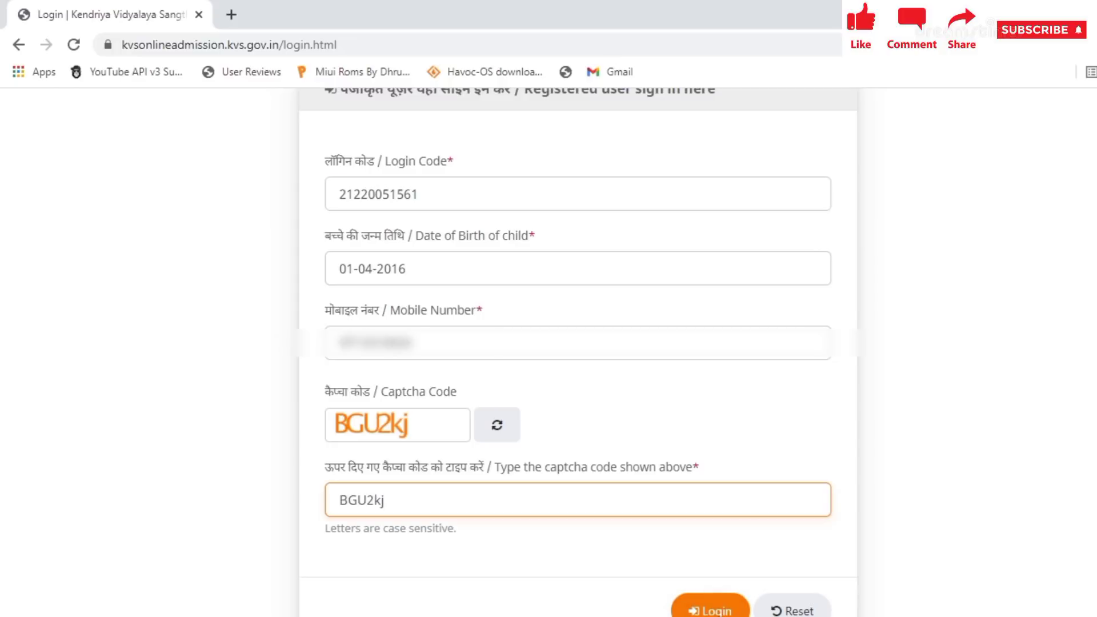
click(719, 610)
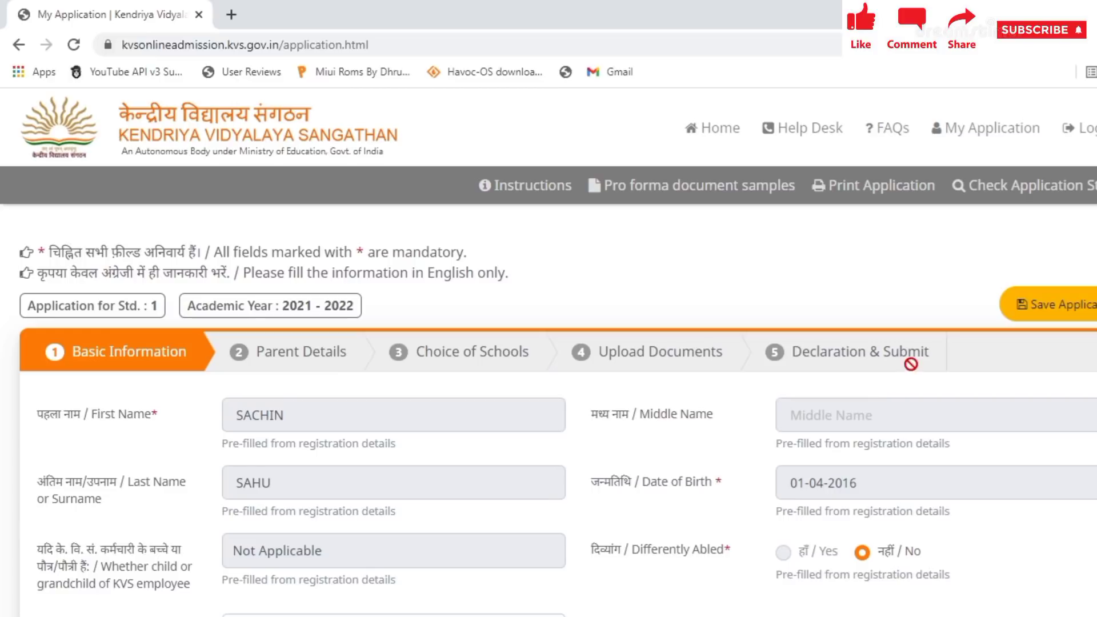
- Set the child's gender to Male
scroll(951, 415, down, 4)
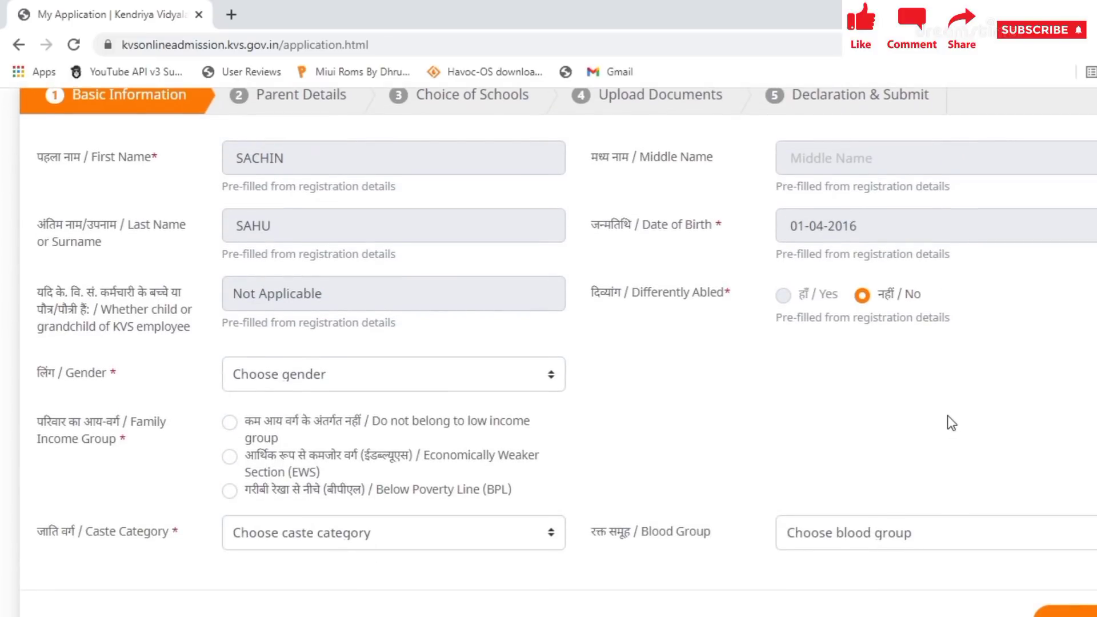
scroll(948, 416, up, 1)
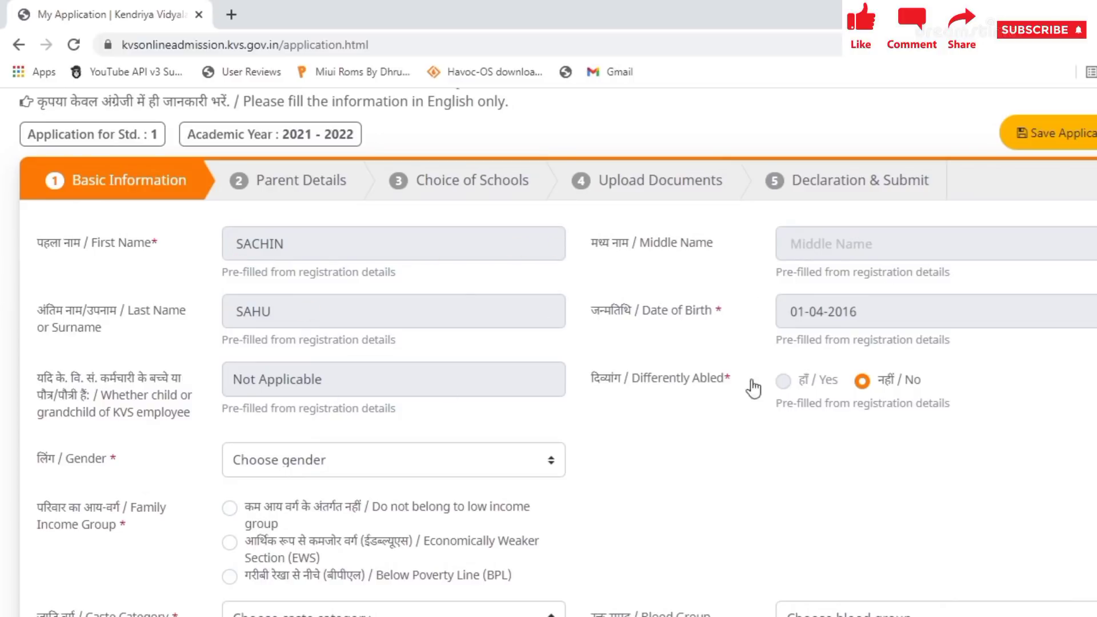
click(289, 465)
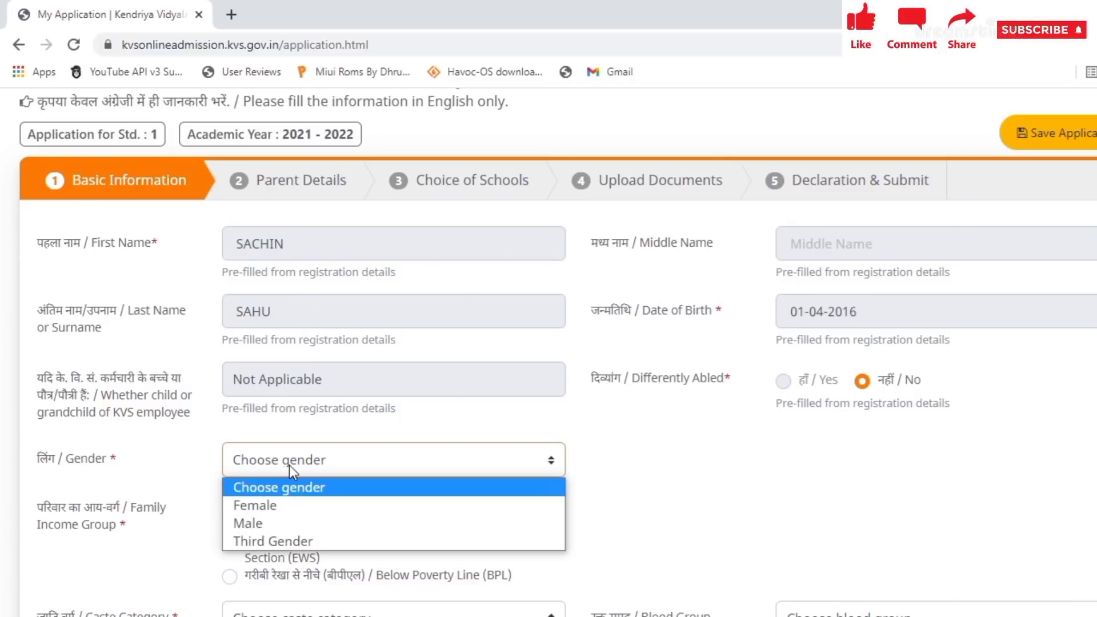
click(286, 523)
- Mark the family as not belonging to the low income group
scroll(678, 523, down, 2)
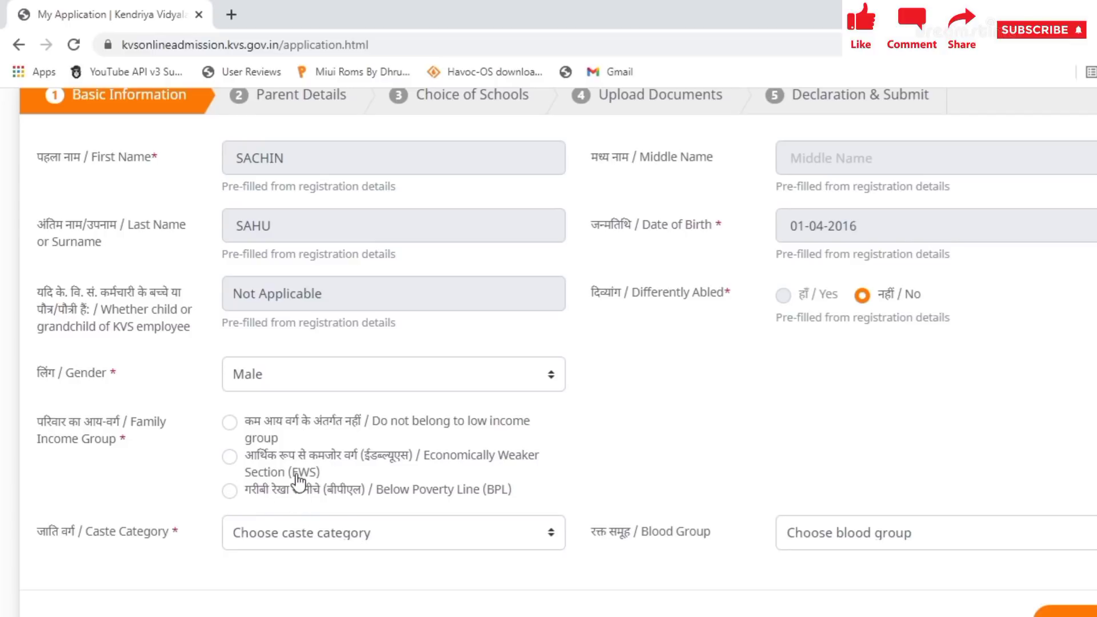
click(230, 423)
scroll(621, 432, down, 3)
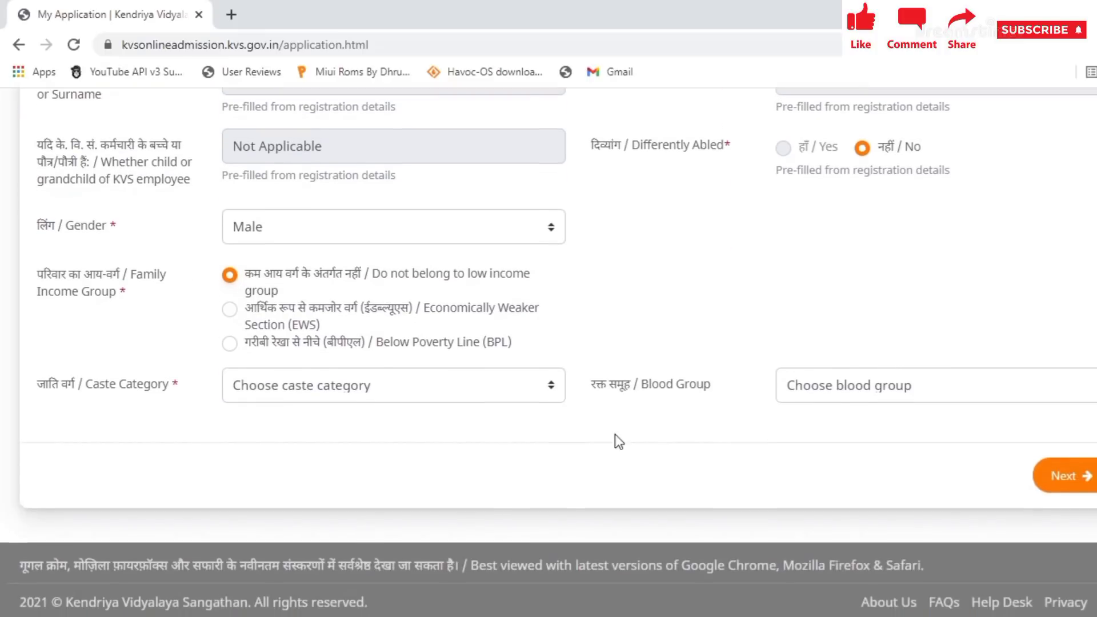
click(276, 403)
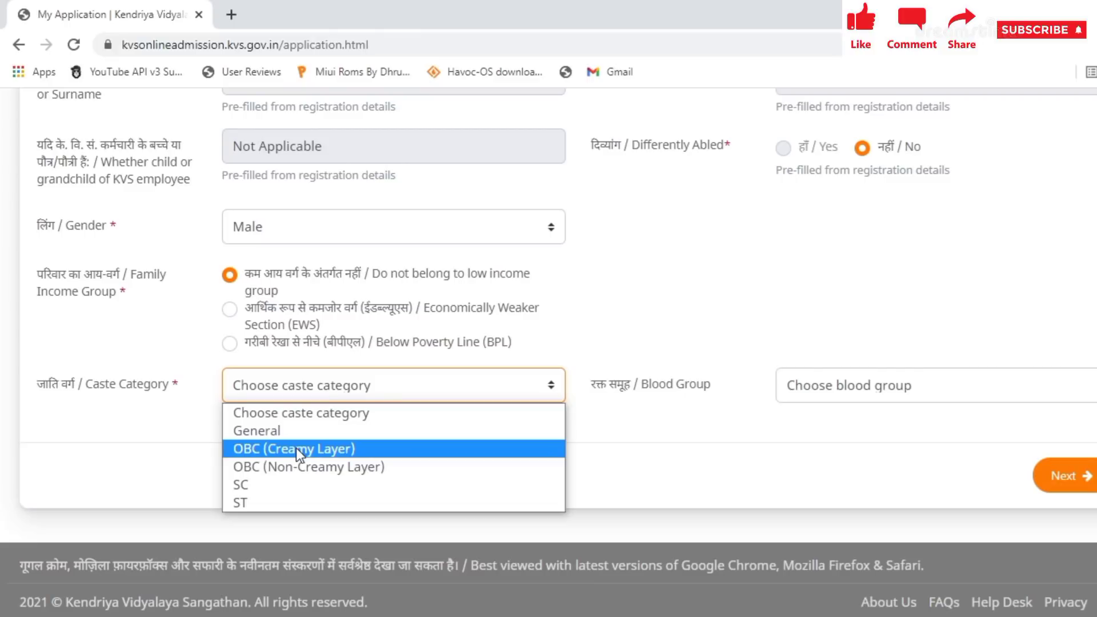
- Set caste category to OBC (Non-Creamy Layer) and blood group to O +ve
click(317, 468)
click(340, 390)
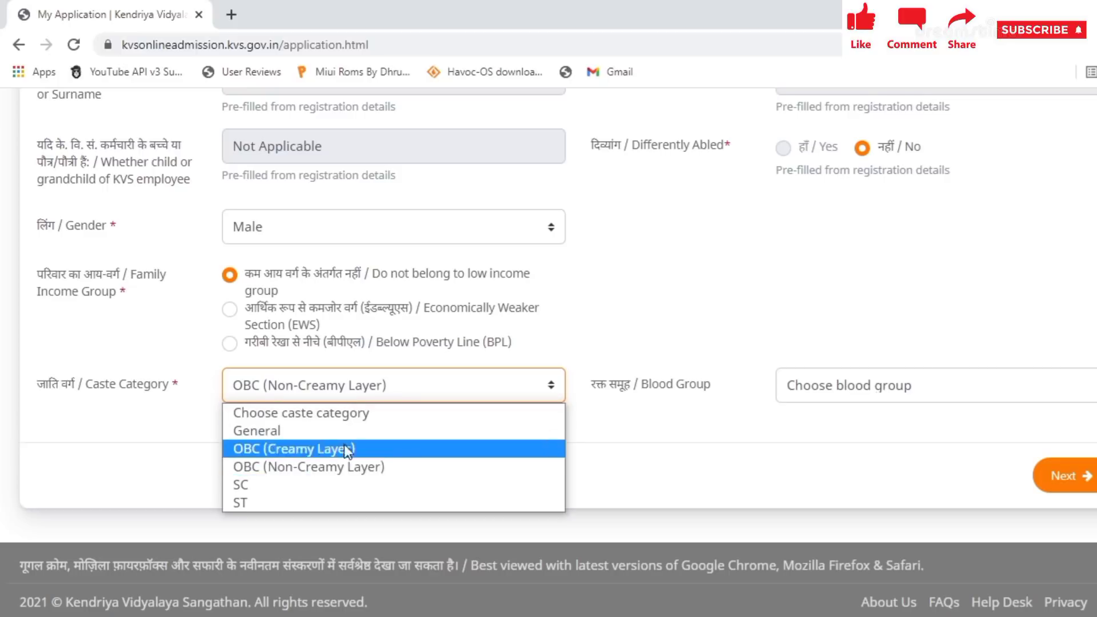
click(364, 482)
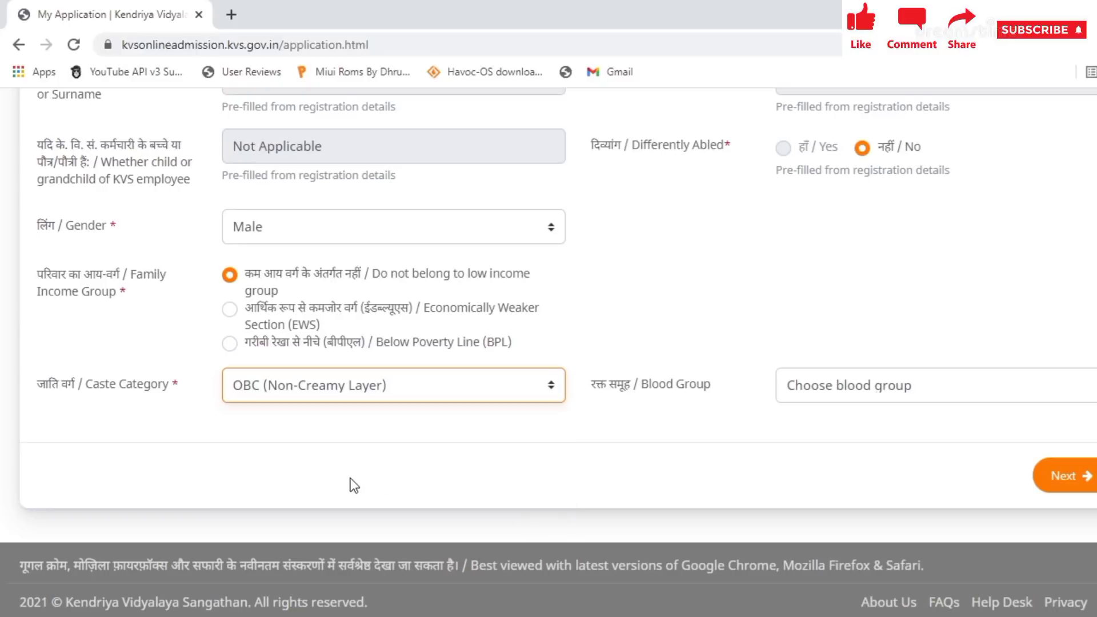
click(845, 394)
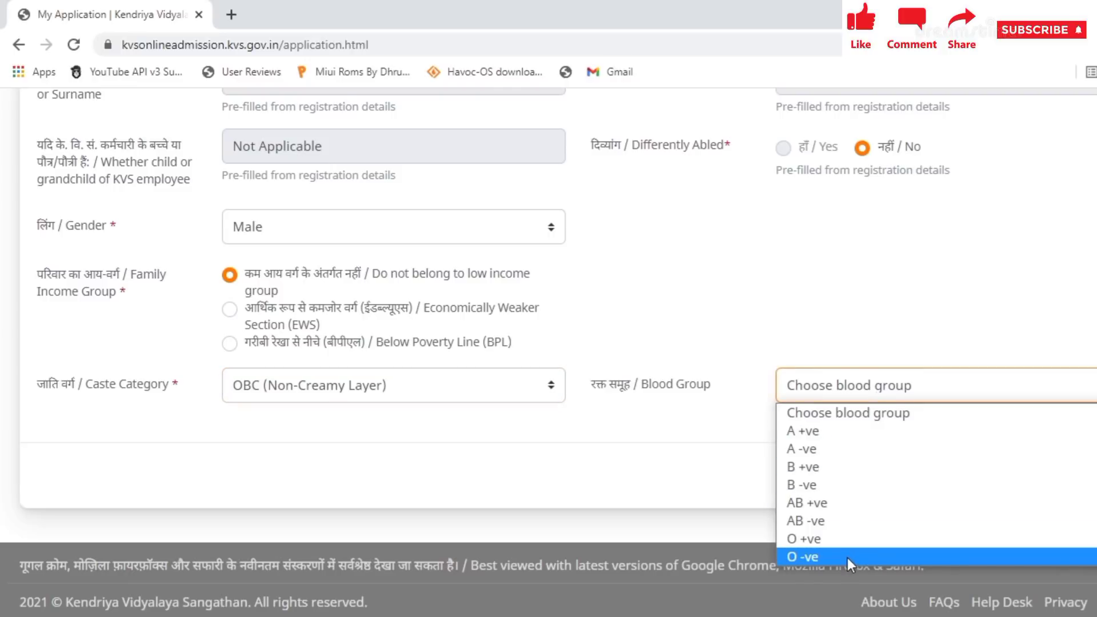
click(718, 448)
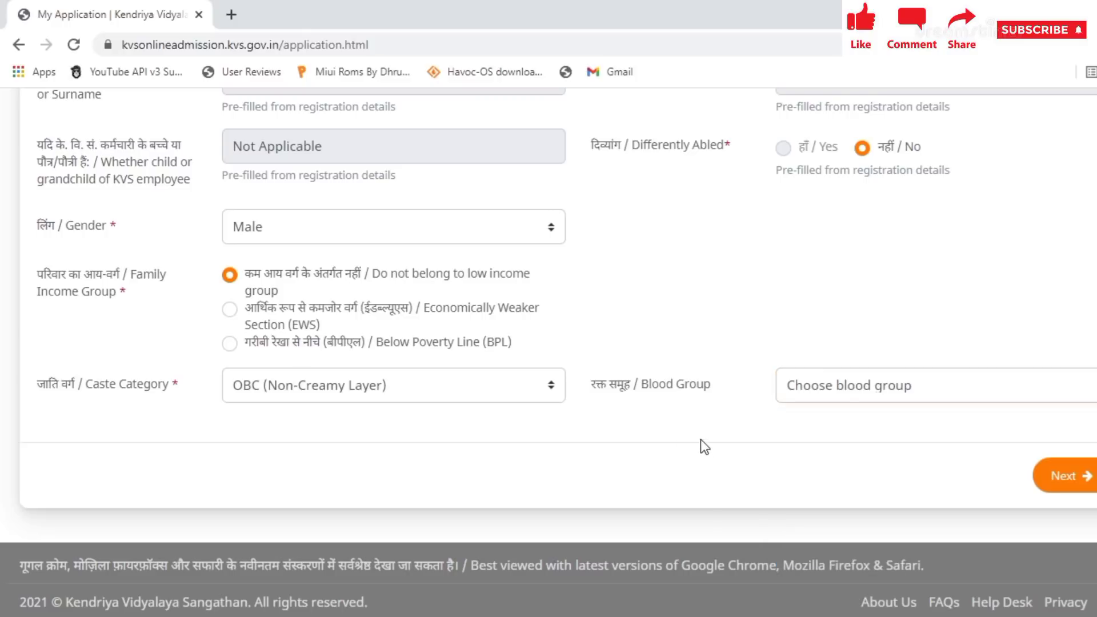
click(853, 400)
click(1072, 562)
- Save the application and advance to Parent Details
click(1064, 478)
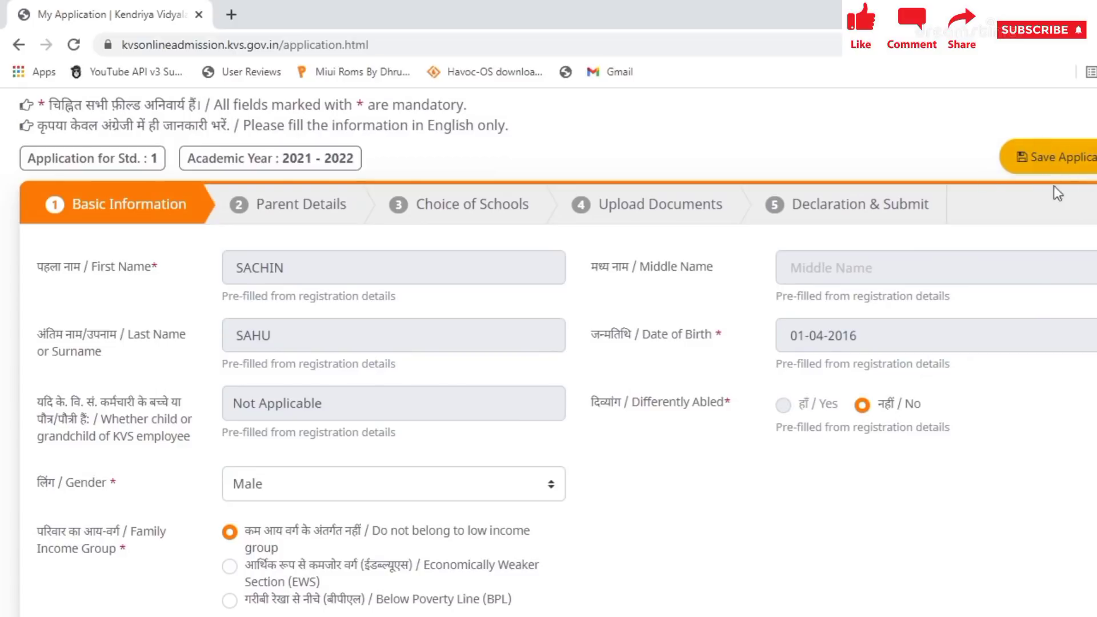
click(1075, 160)
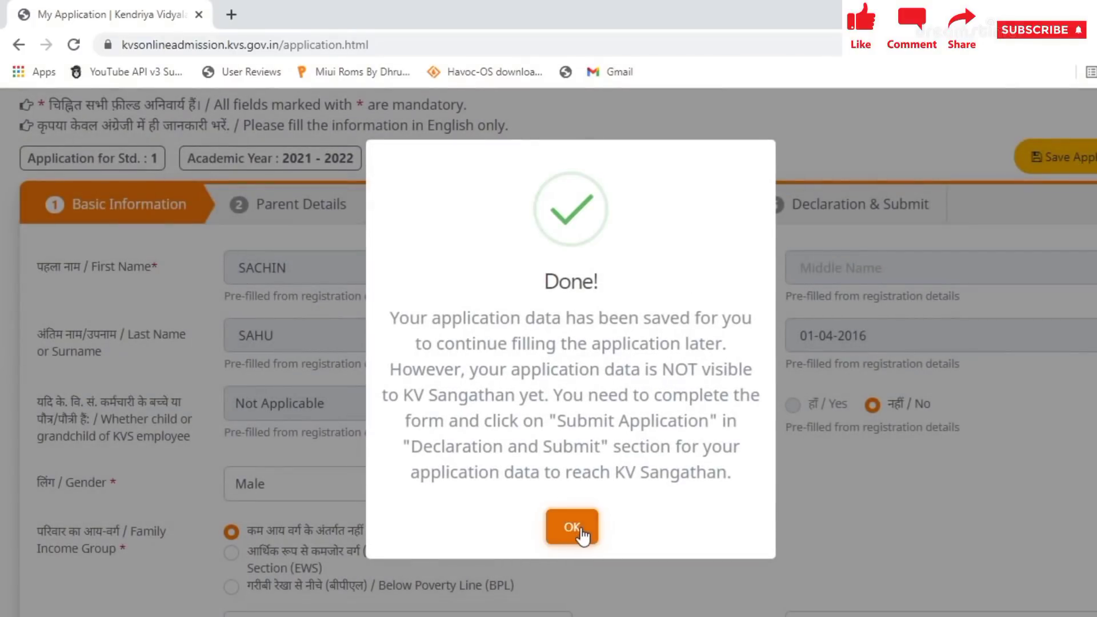
click(576, 532)
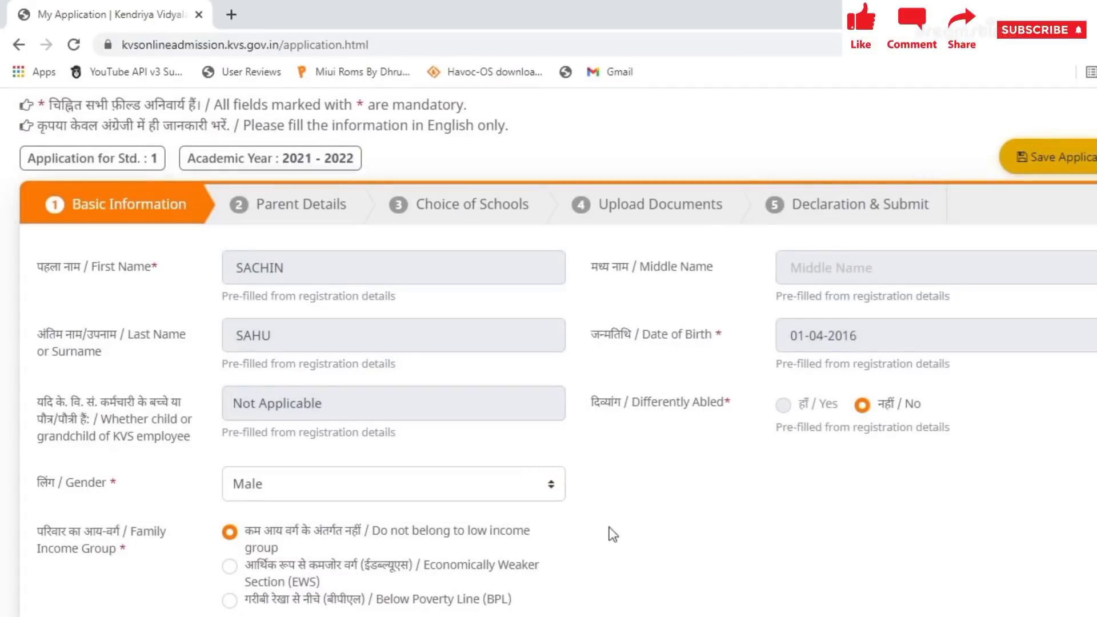
scroll(613, 535, down, 4)
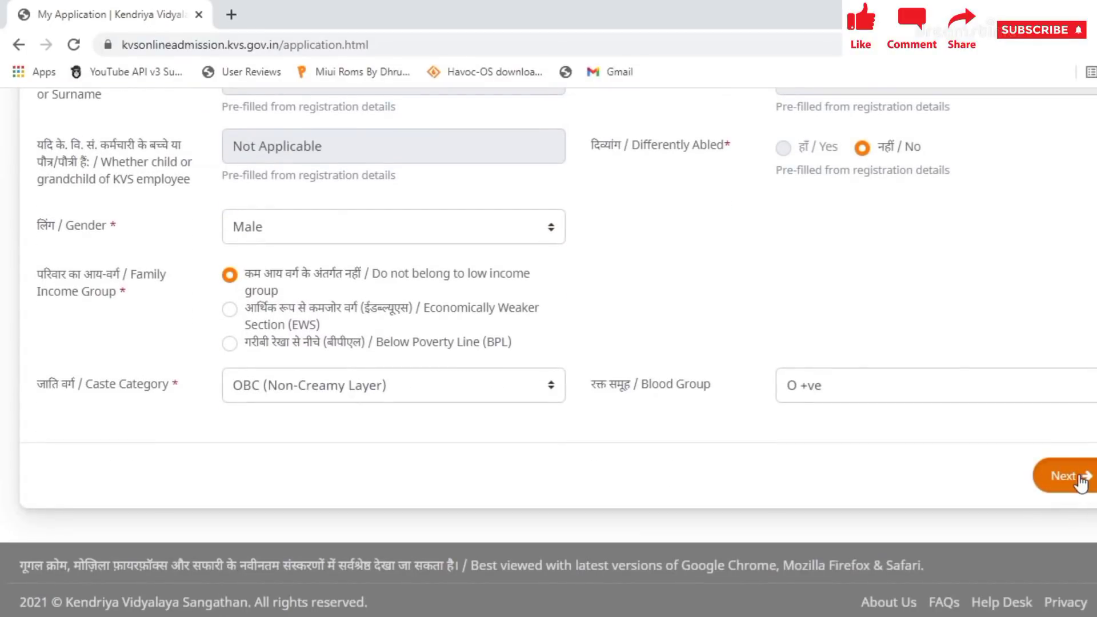
click(1082, 483)
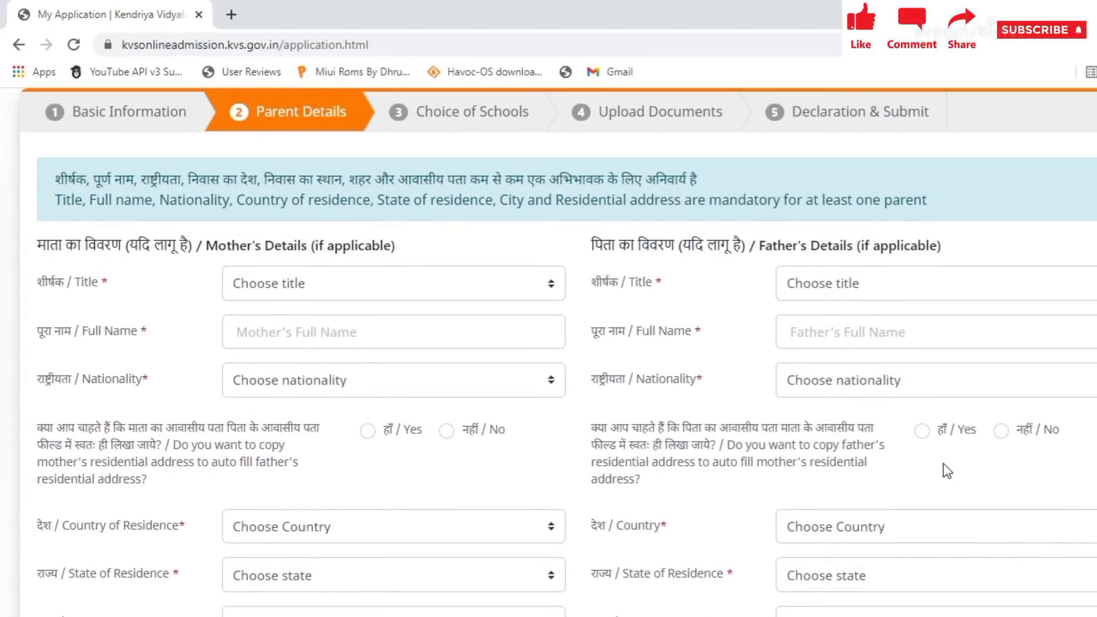
- Enter the mother's full name under title Mrs. in Mother's Details
scroll(829, 491, up, 3)
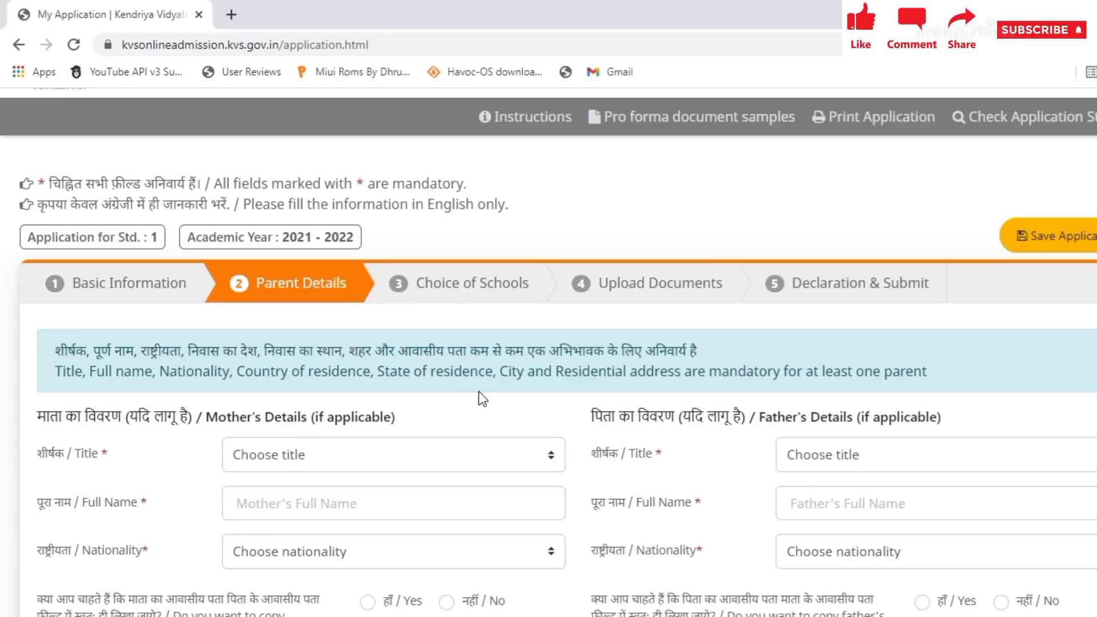
scroll(436, 436, down, 2)
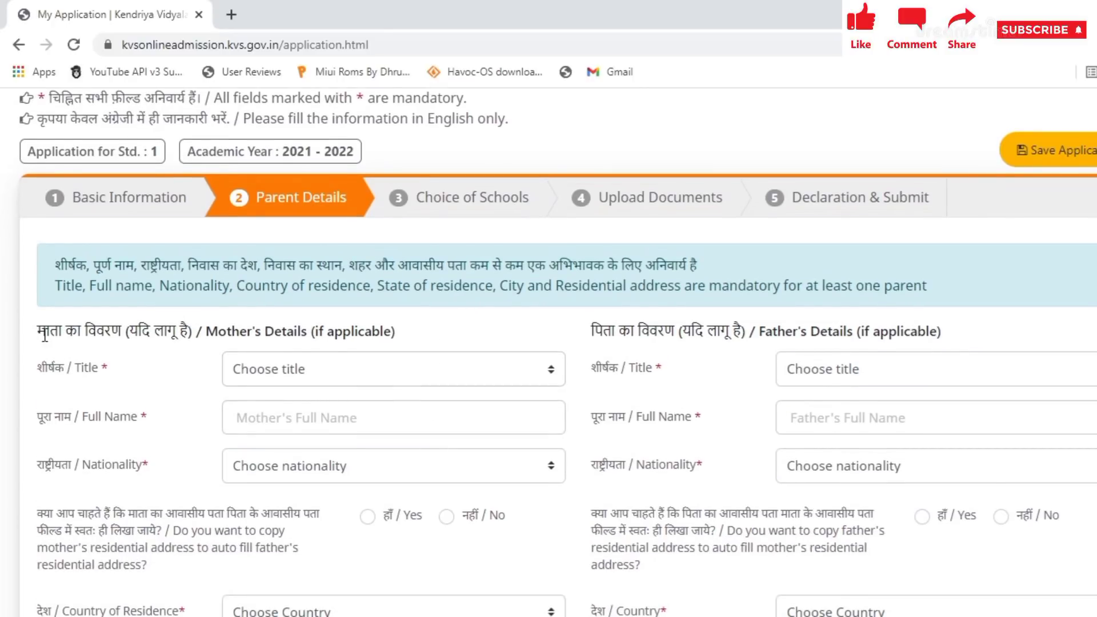
drag(42, 331, 252, 331)
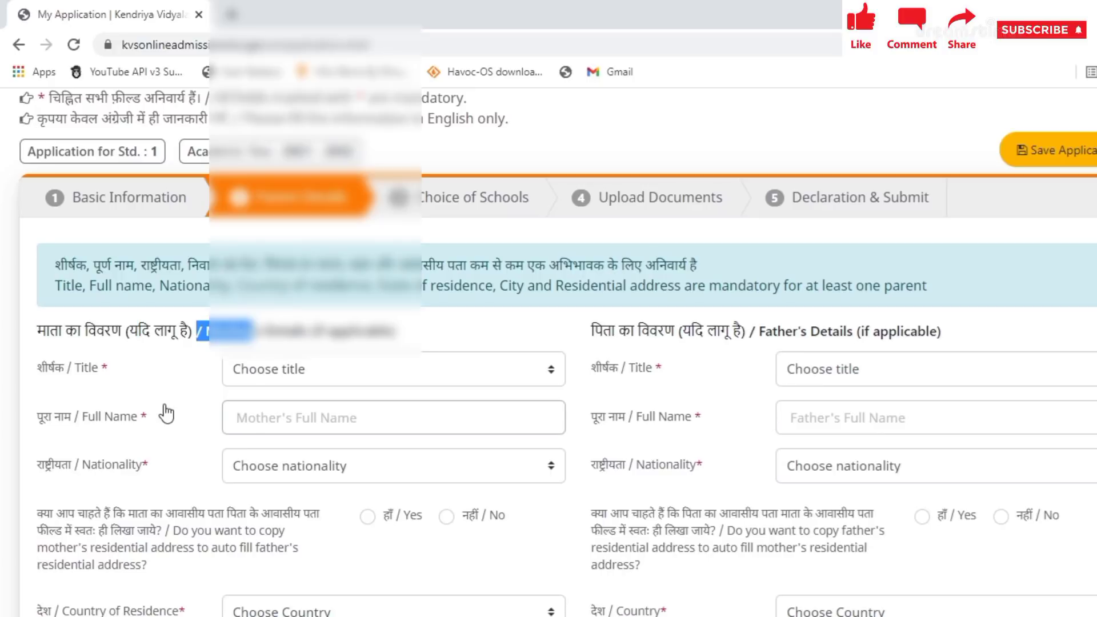
click(252, 421)
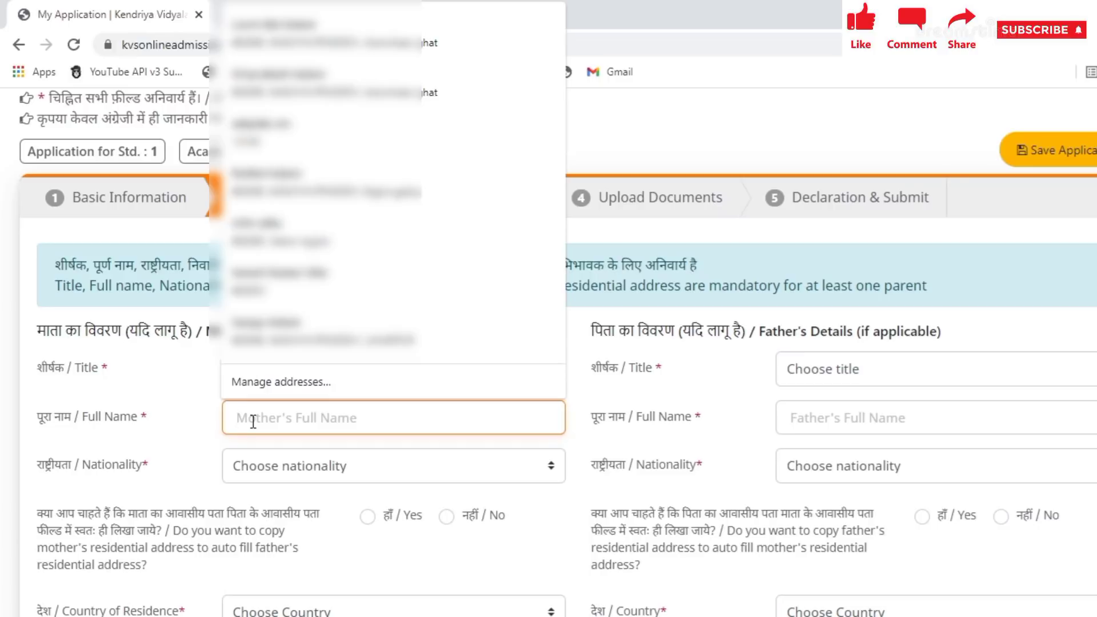
text(xyz)
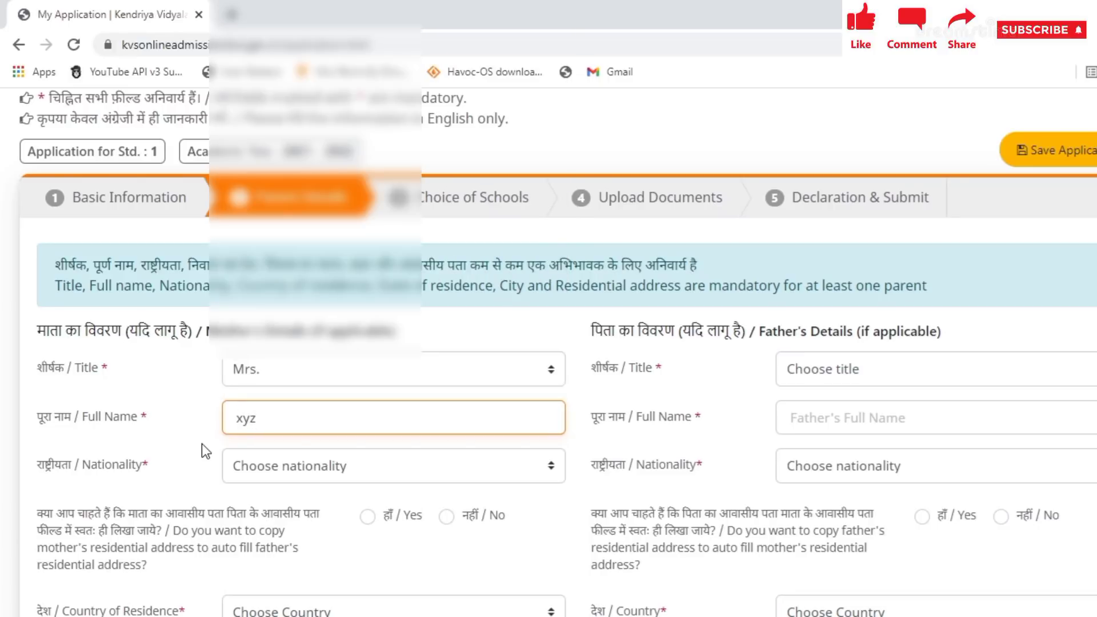
click(202, 443)
- Set the mother's nationality to Indian and answer Yes to copying her address
scroll(218, 448, down, 1)
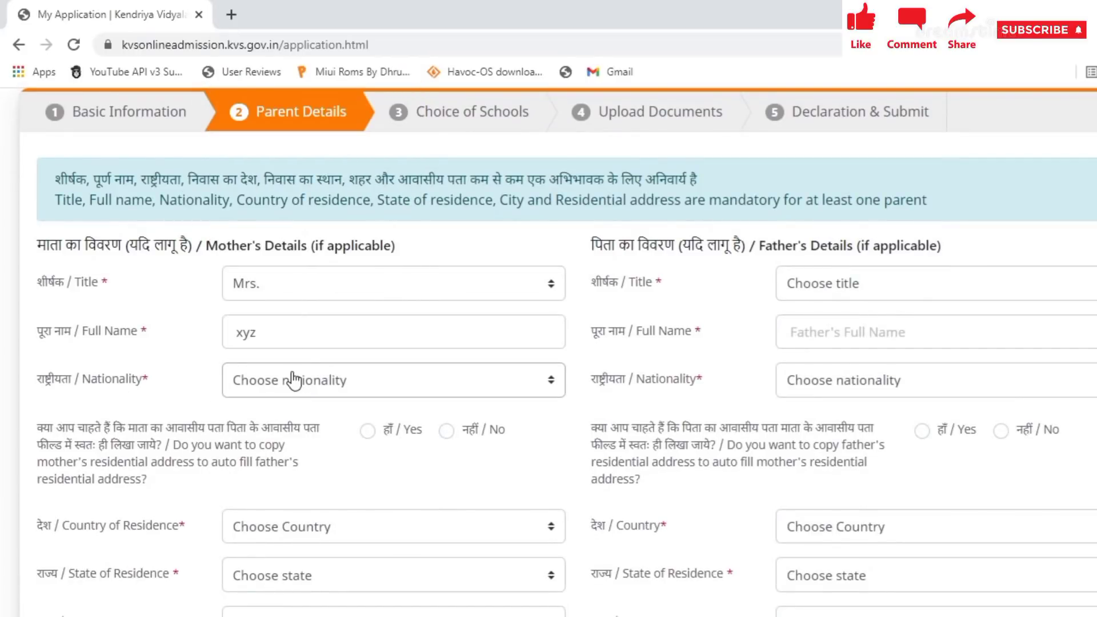
click(294, 379)
click(290, 428)
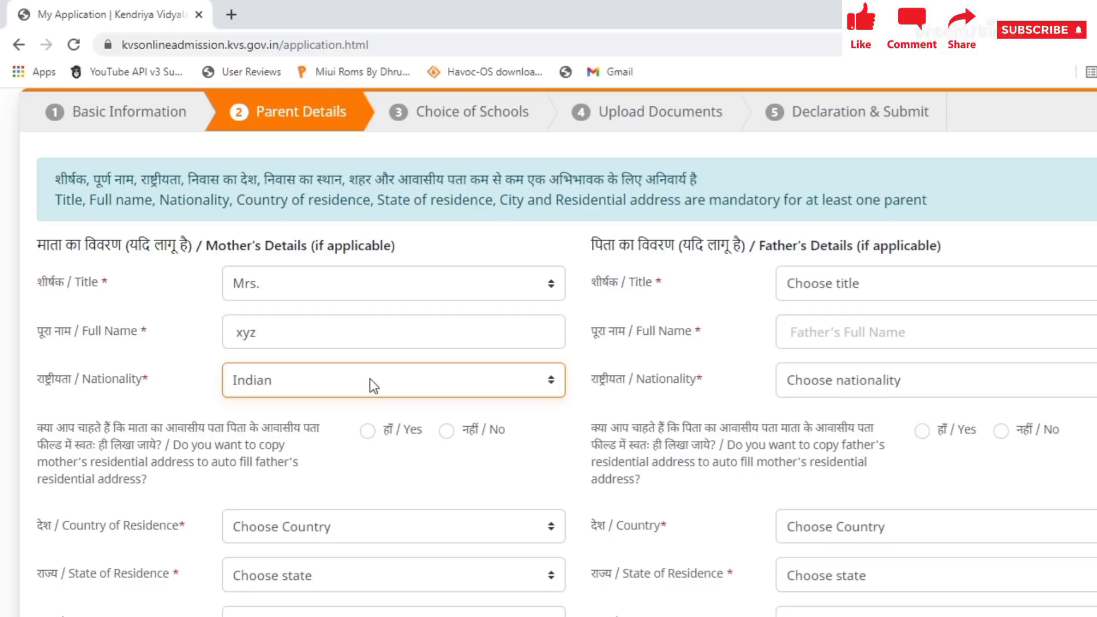
click(374, 434)
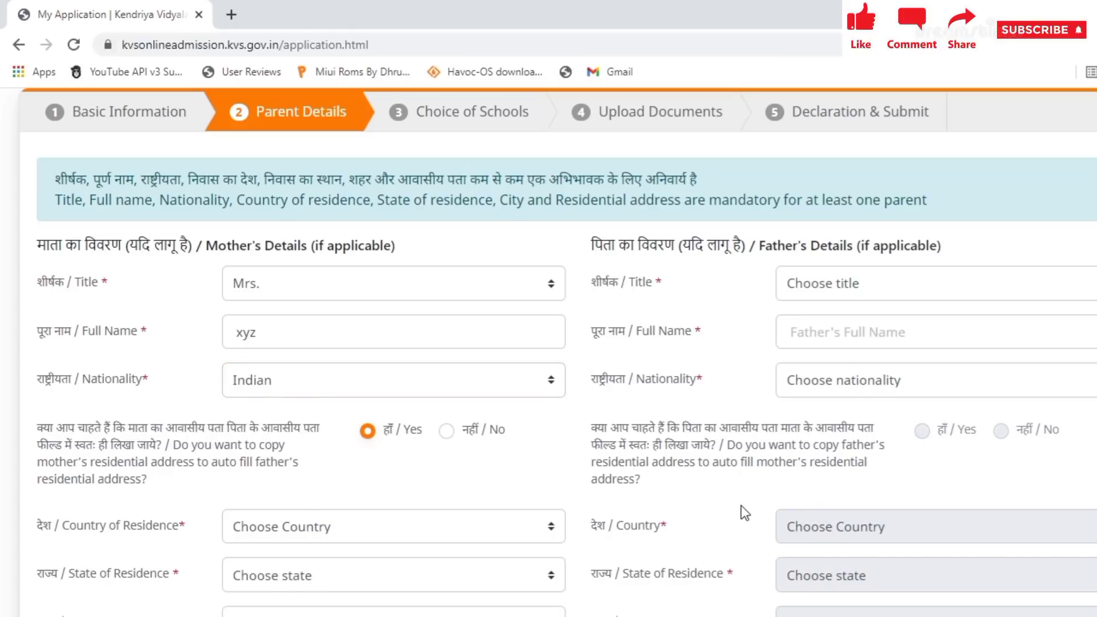
scroll(745, 512, down, 1)
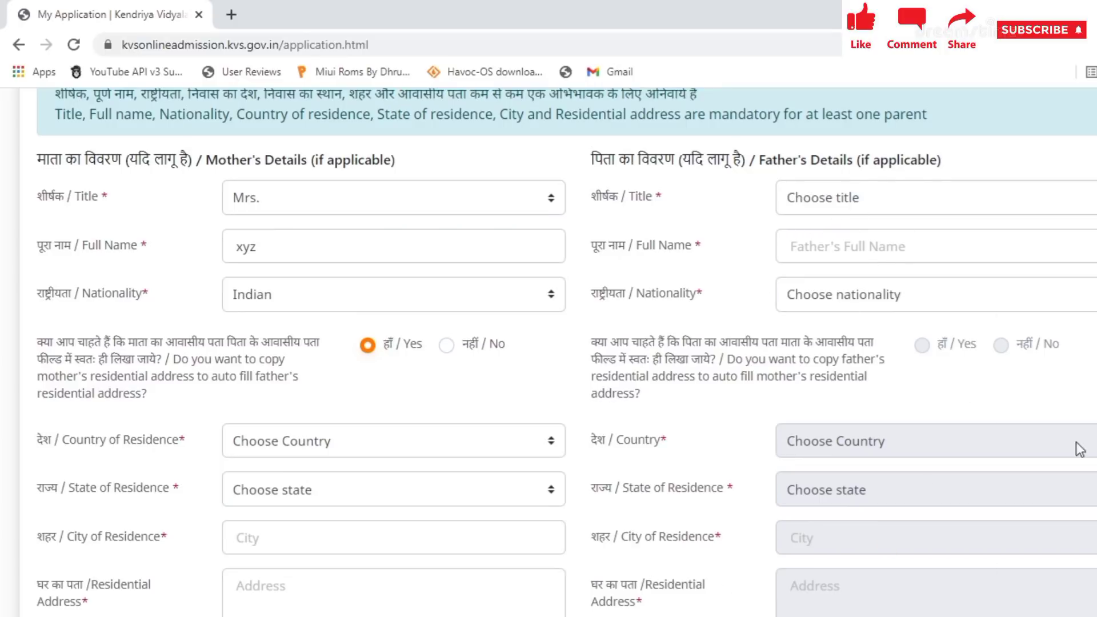
- Set the mother's residence to India, Madhya Pradesh, city bhopal
scroll(485, 331, down, 1)
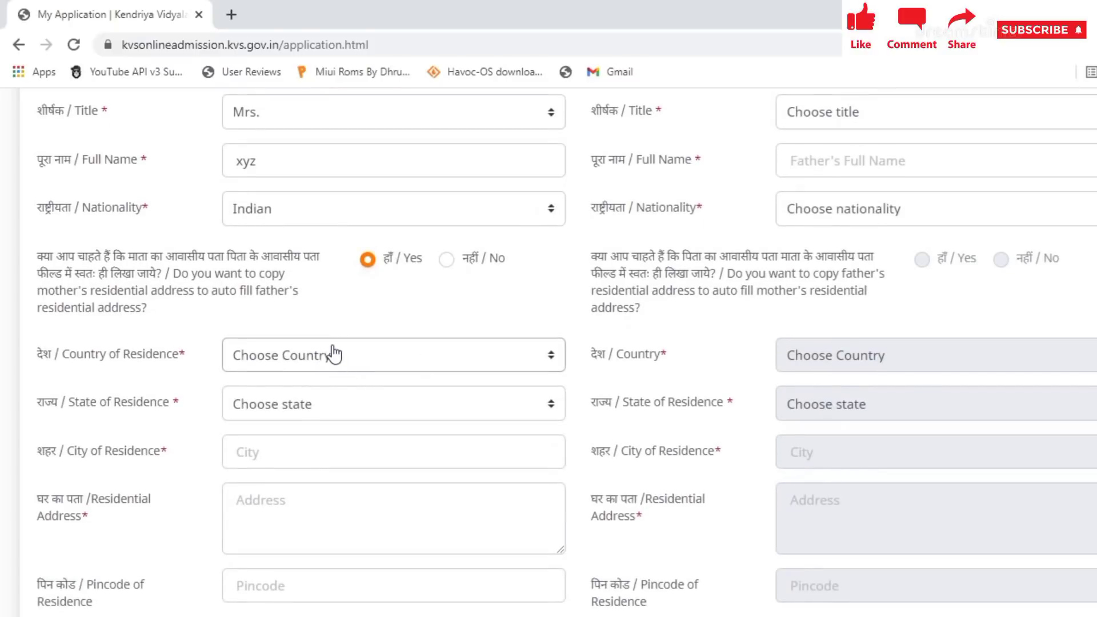
click(336, 355)
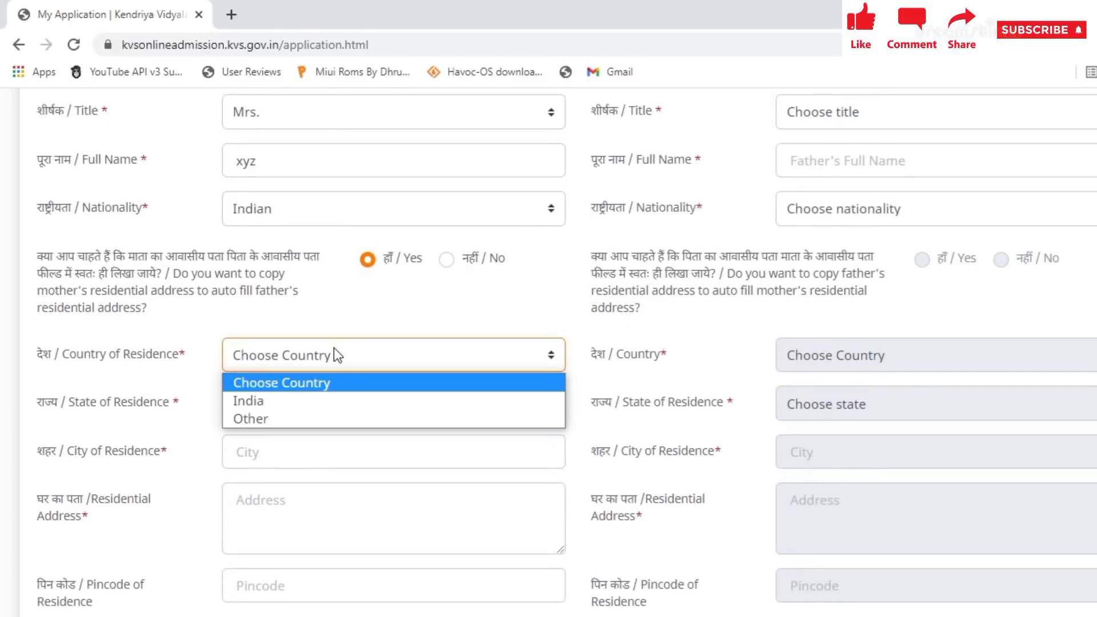
click(323, 406)
click(313, 410)
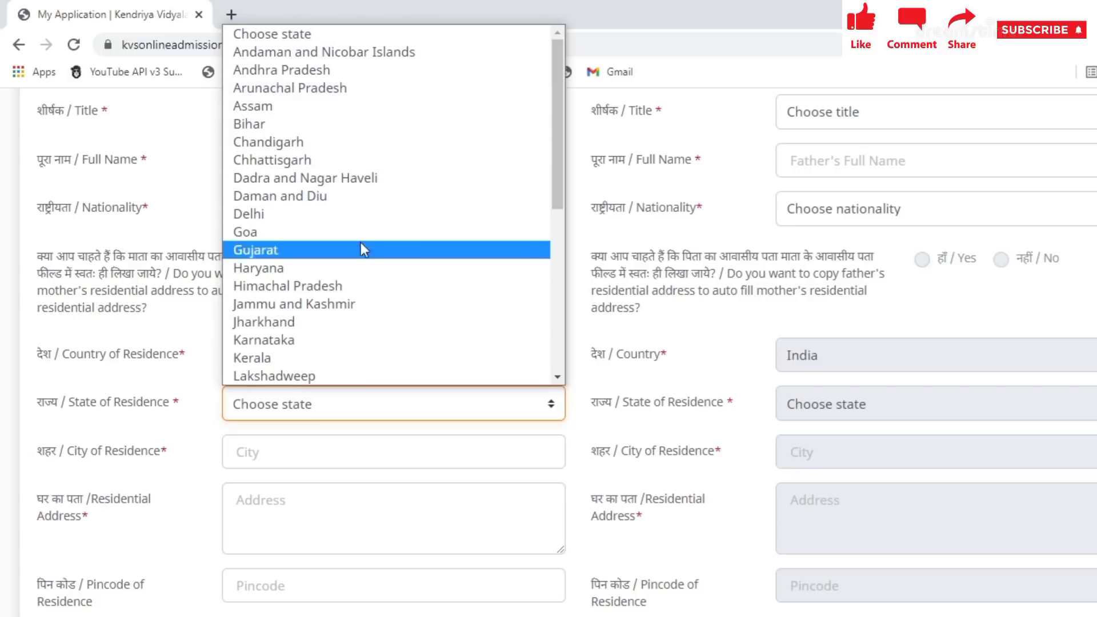
scroll(366, 309, down, 5)
scroll(355, 251, up, 5)
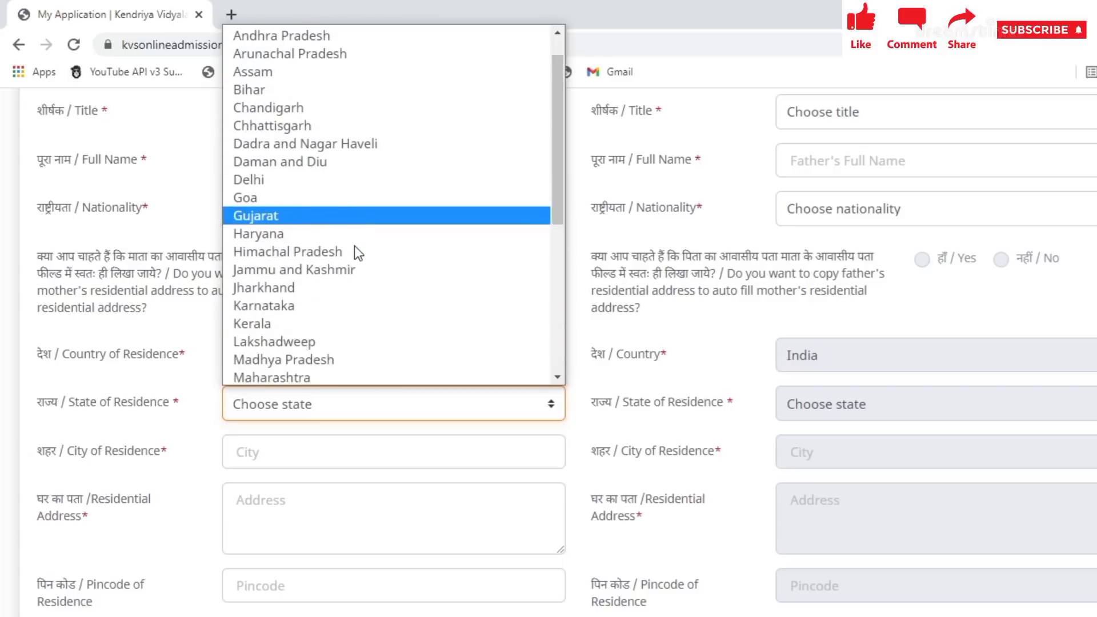
scroll(354, 246, down, 5)
scroll(355, 252, up, 3)
click(327, 224)
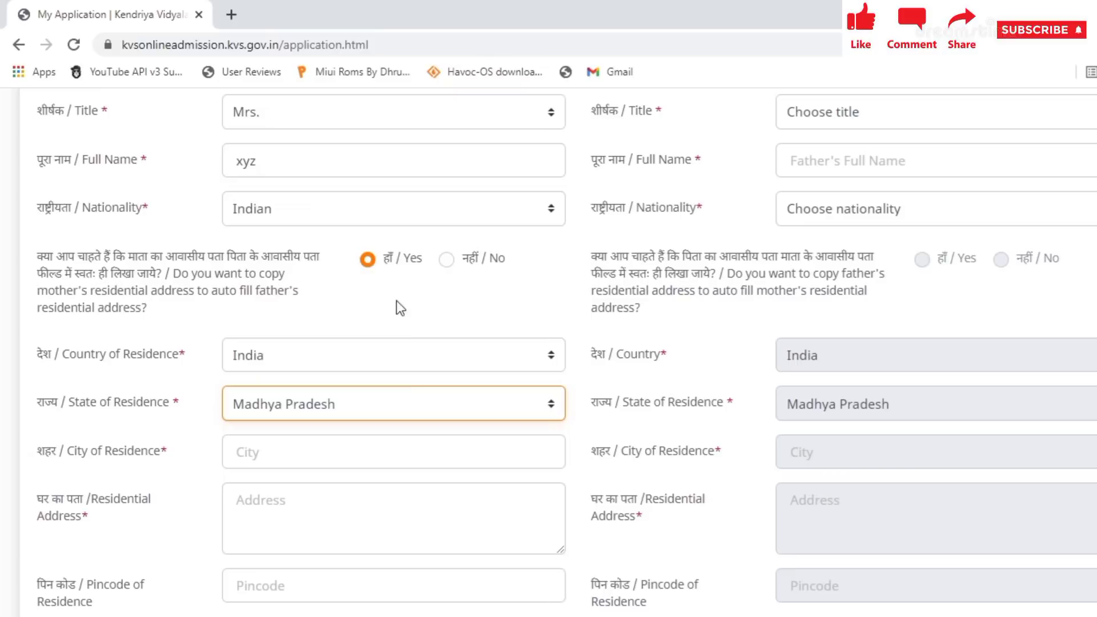
click(381, 450)
text(bhopal)
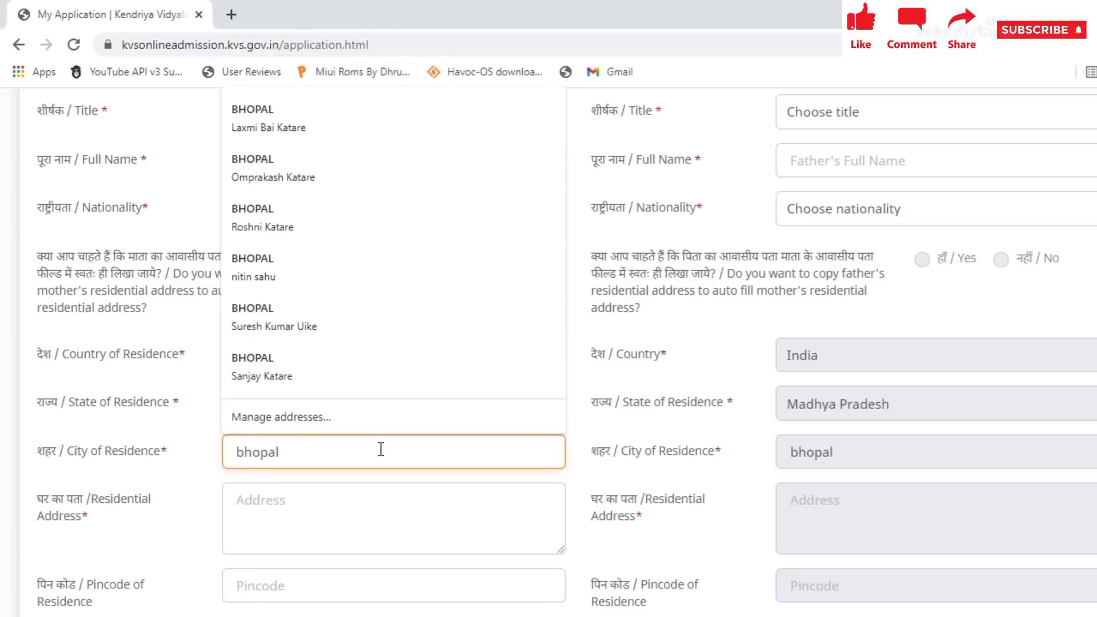
click(588, 473)
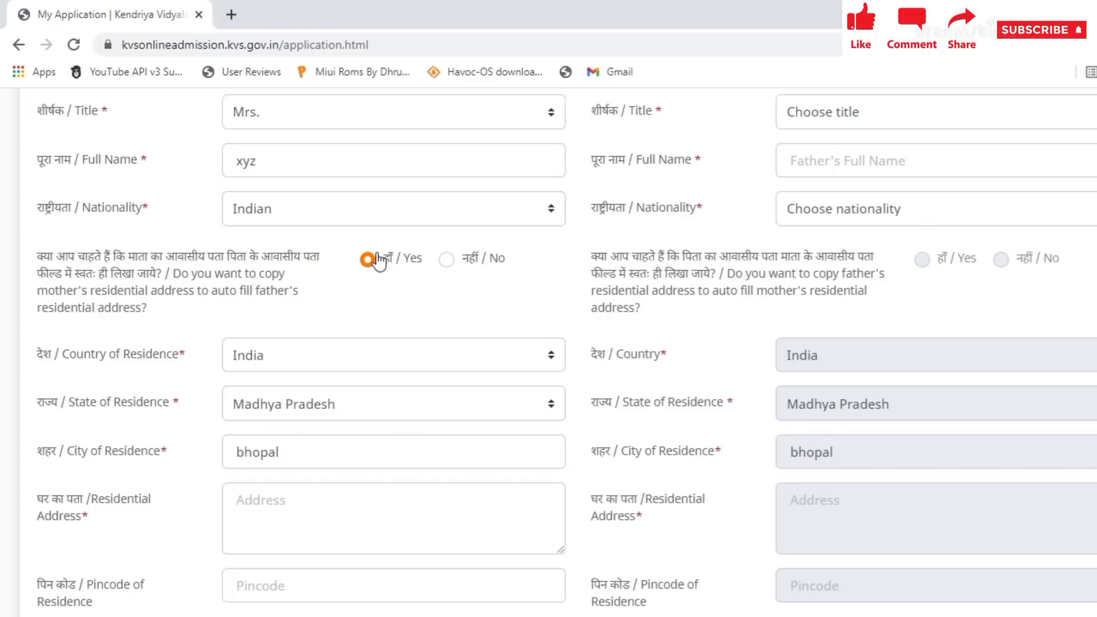
- Enter the mother's residential address 'house no 4' and pincode 464646
scroll(862, 318, up, 5)
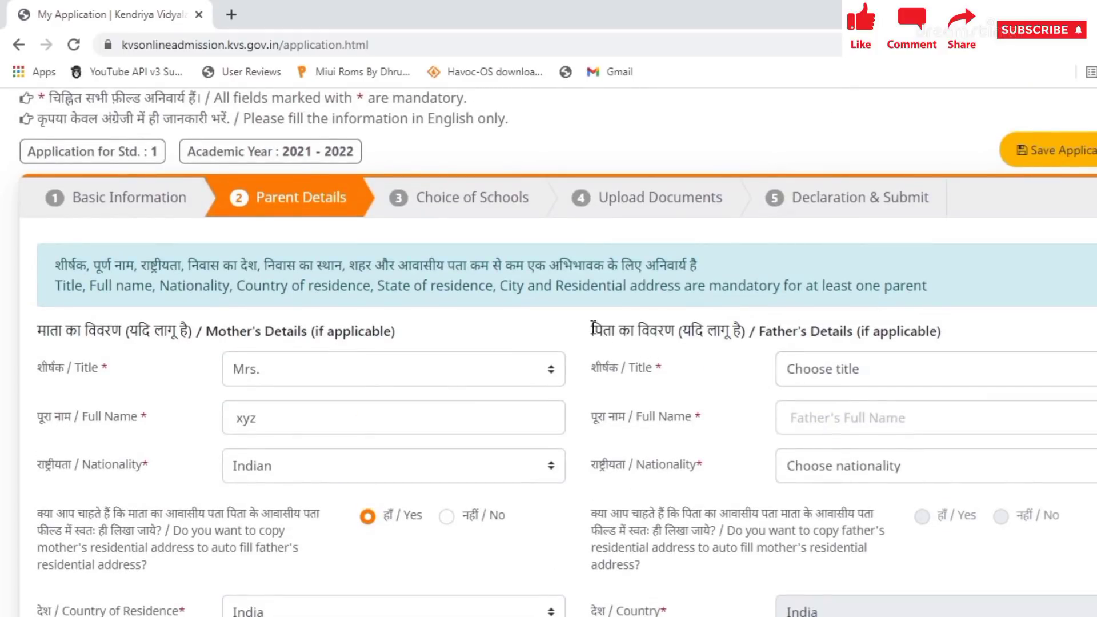
drag(593, 331, 708, 331)
click(758, 377)
scroll(758, 377, down, 5)
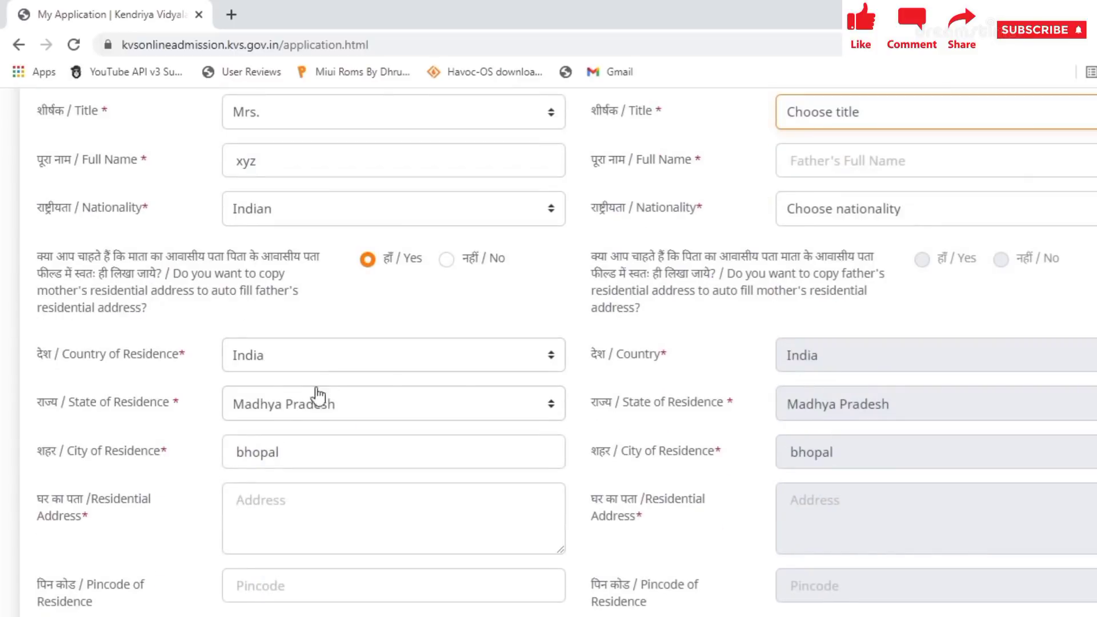
scroll(845, 453, down, 2)
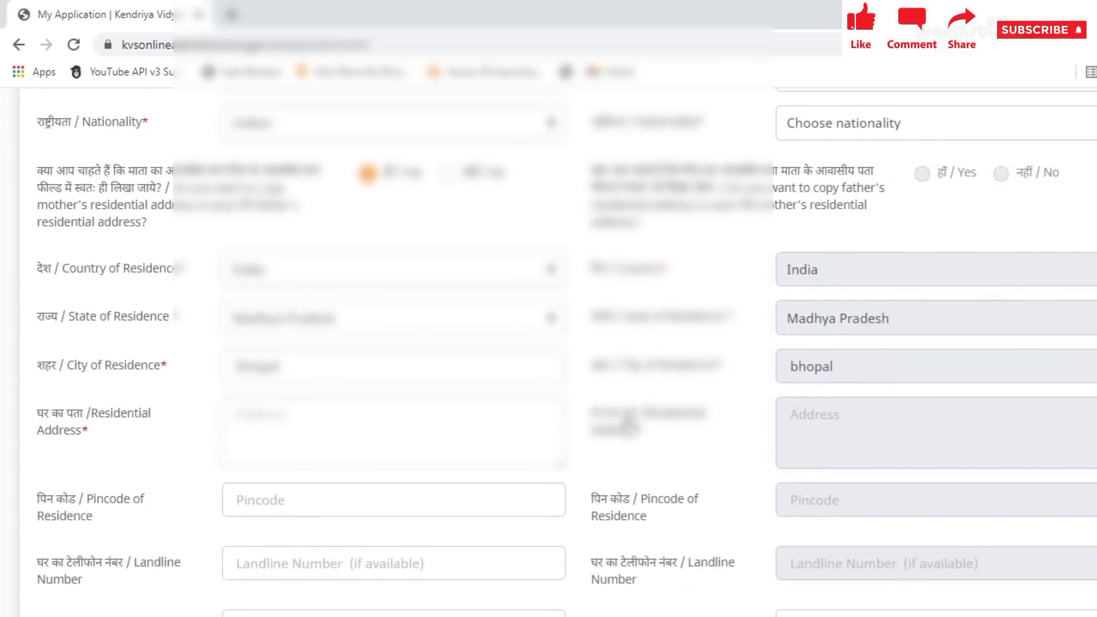
click(450, 412)
text(hous)
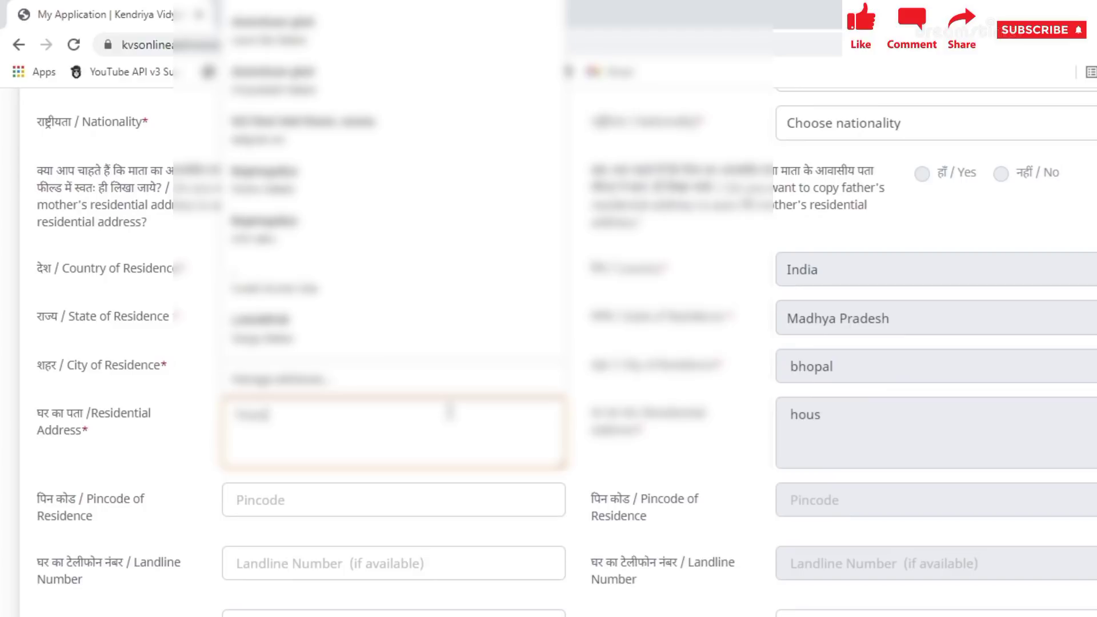
text(e no 4)
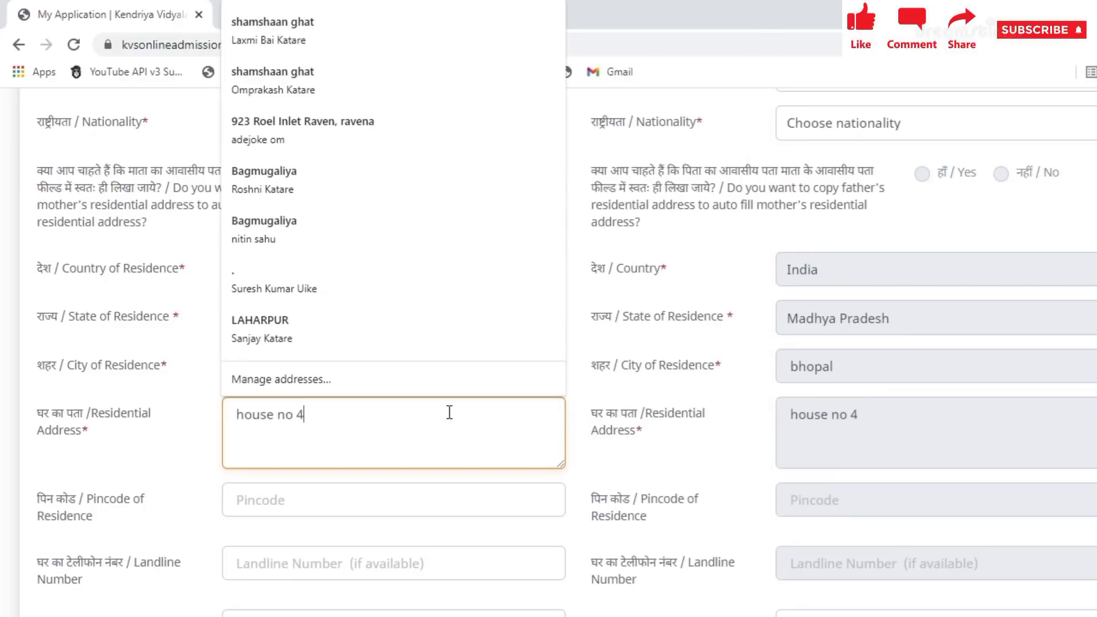
scroll(755, 451, down, 3)
scroll(567, 454, down, 1)
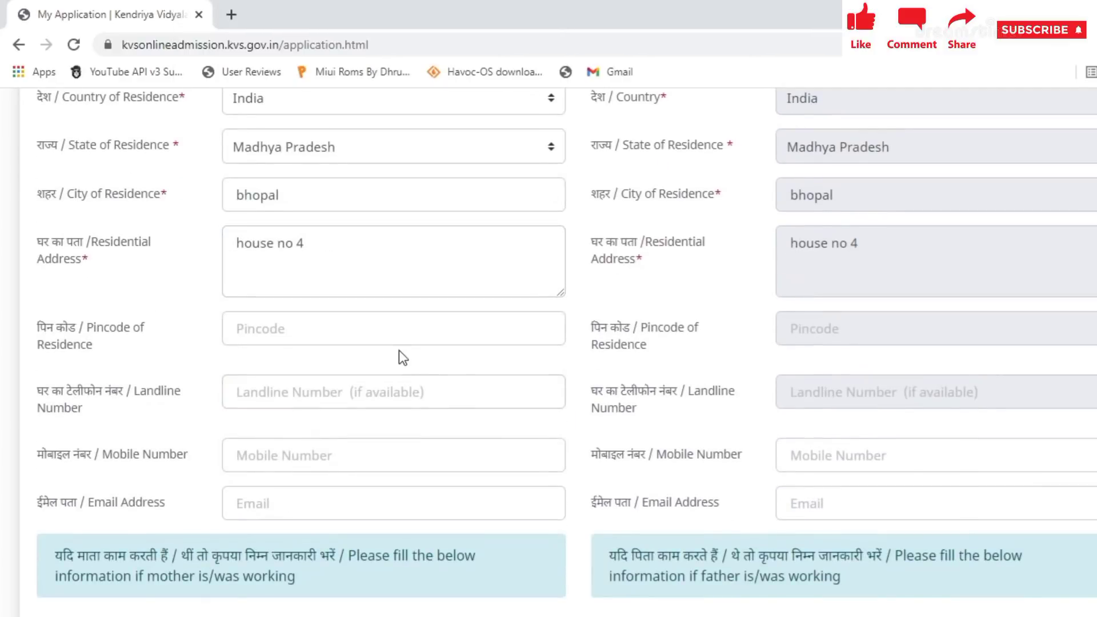
click(394, 329)
text(464646)
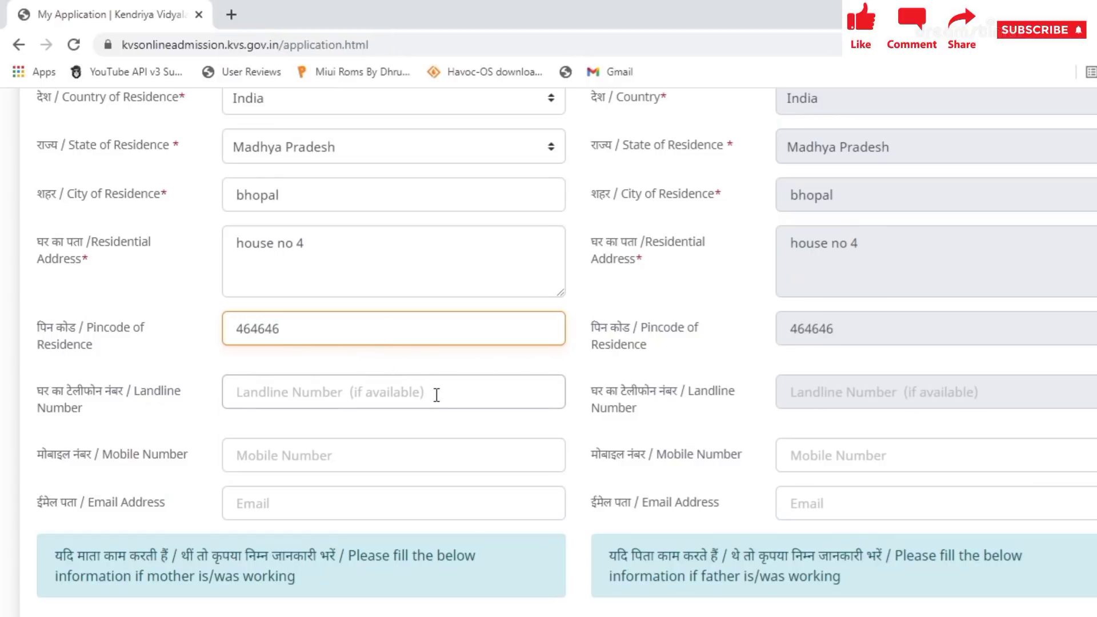
- Fill the mother's occupation as 'housewife' and organisation as 'nil'
scroll(359, 480, down, 1)
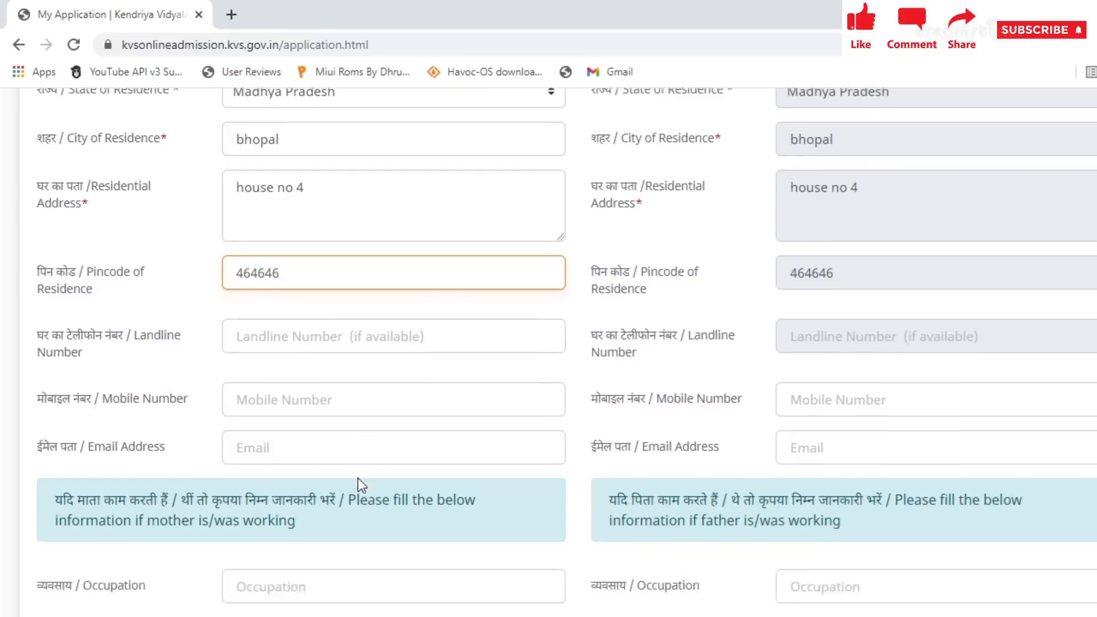
scroll(358, 477, down, 1)
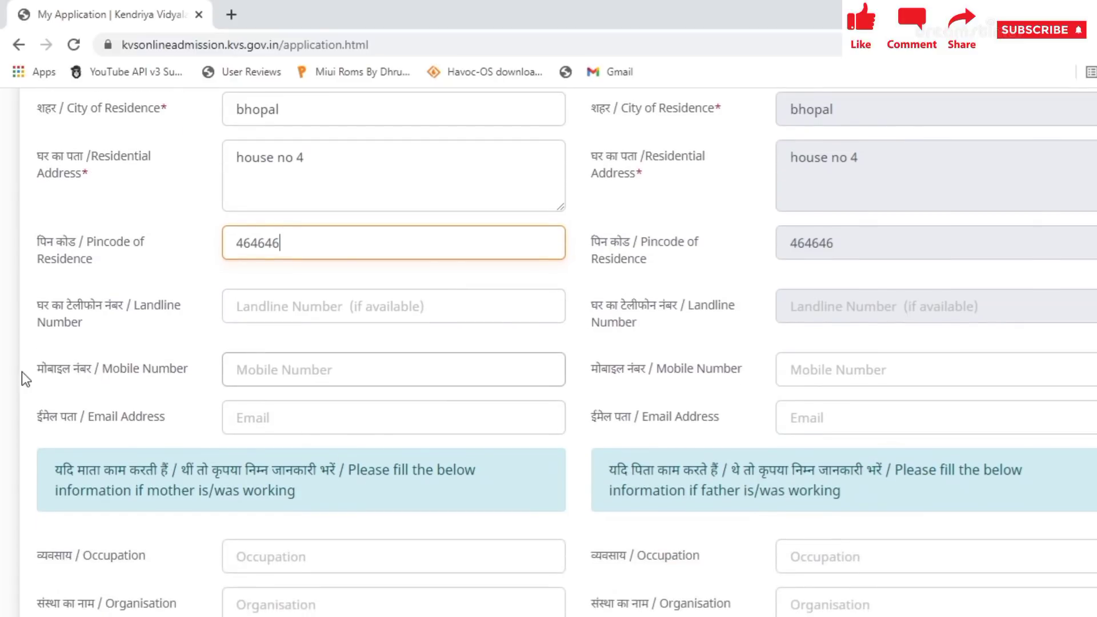
drag(193, 375, 48, 372)
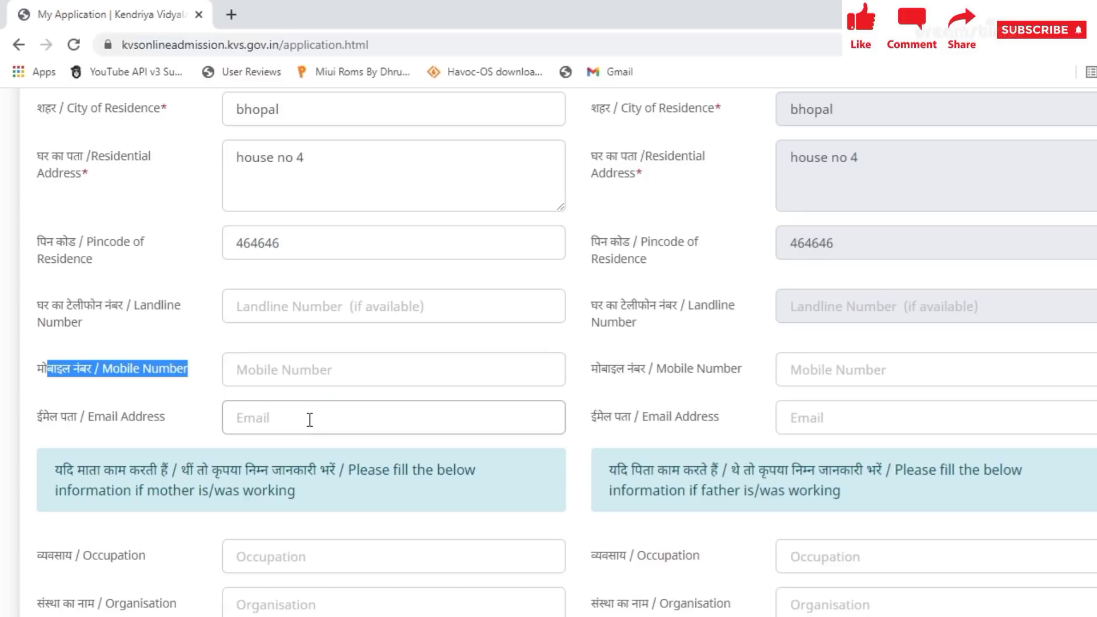
scroll(532, 435, down, 3)
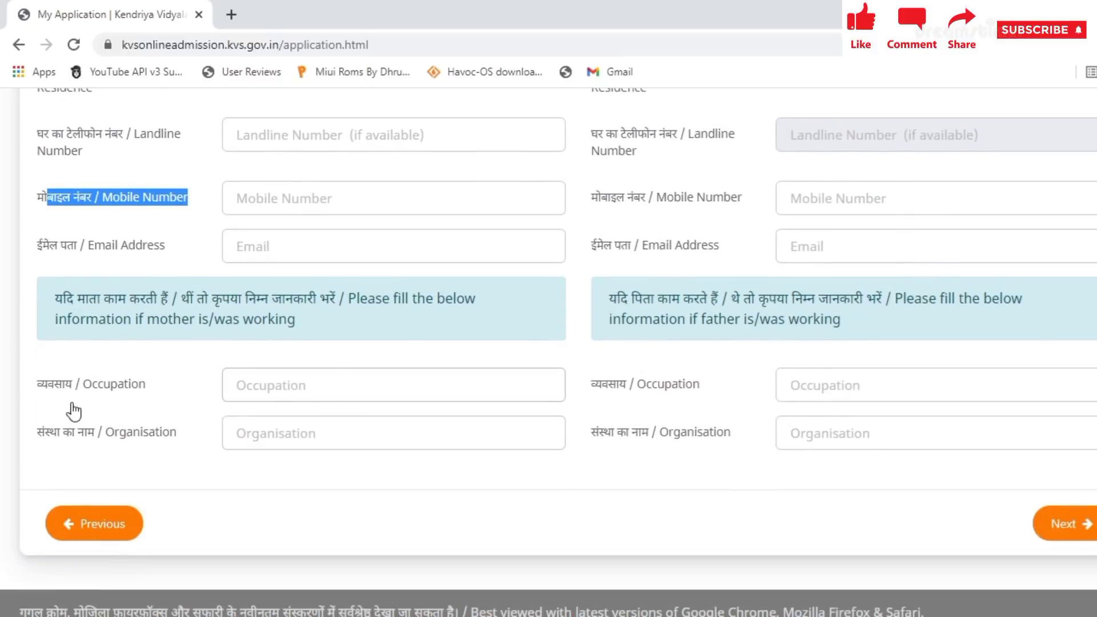
click(268, 394)
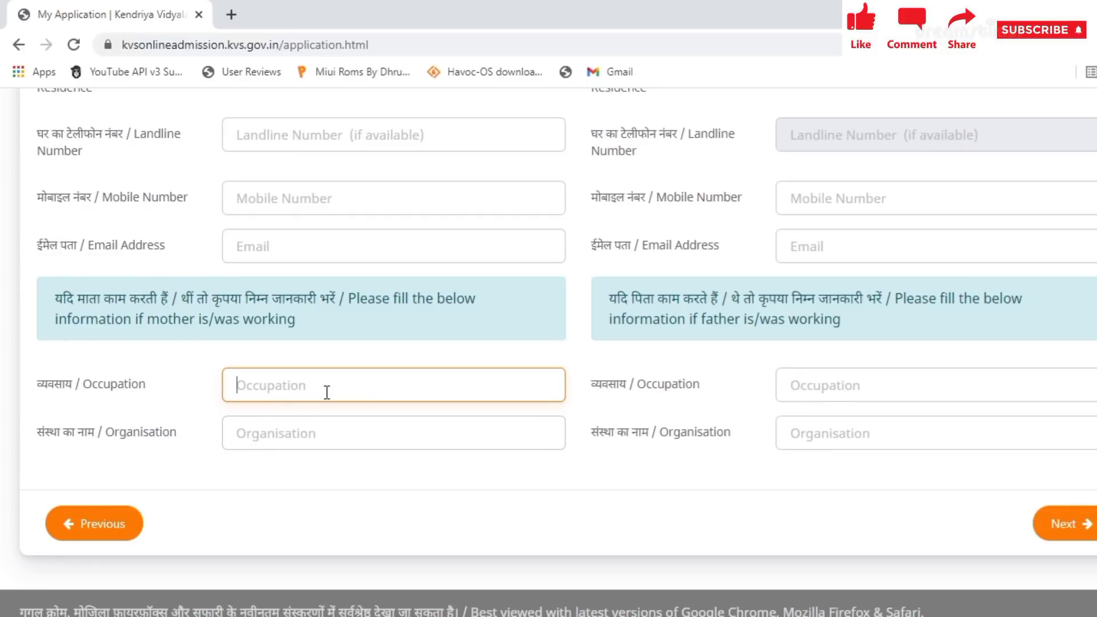
text(housewife)
click(308, 439)
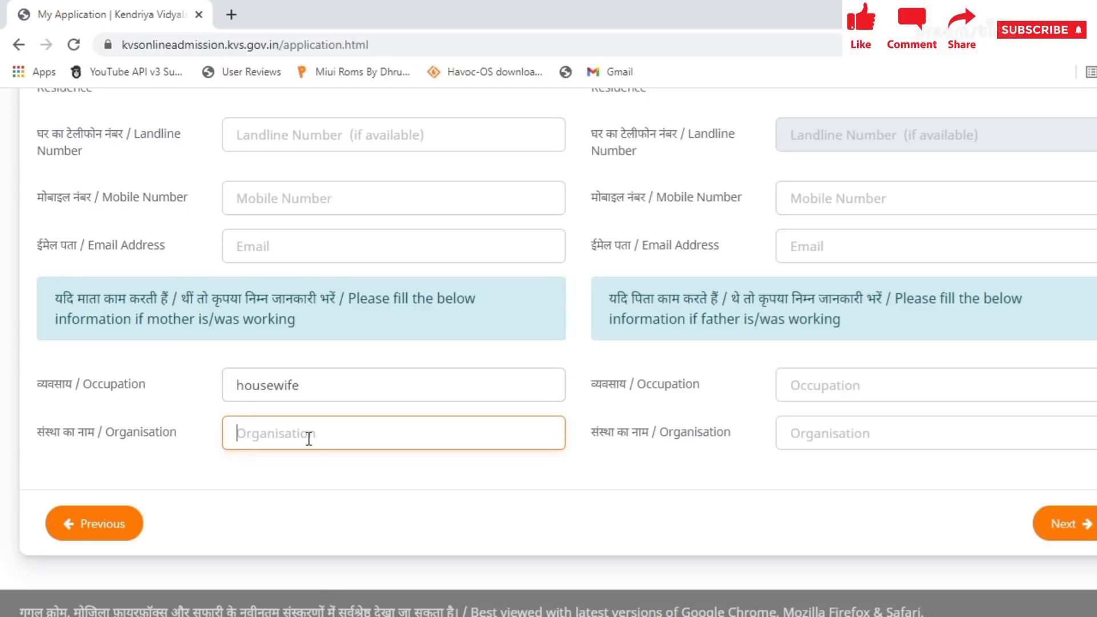
text(nil)
click(648, 466)
- Set the father's title to Mr. and enter his full name
scroll(971, 341, up, 10)
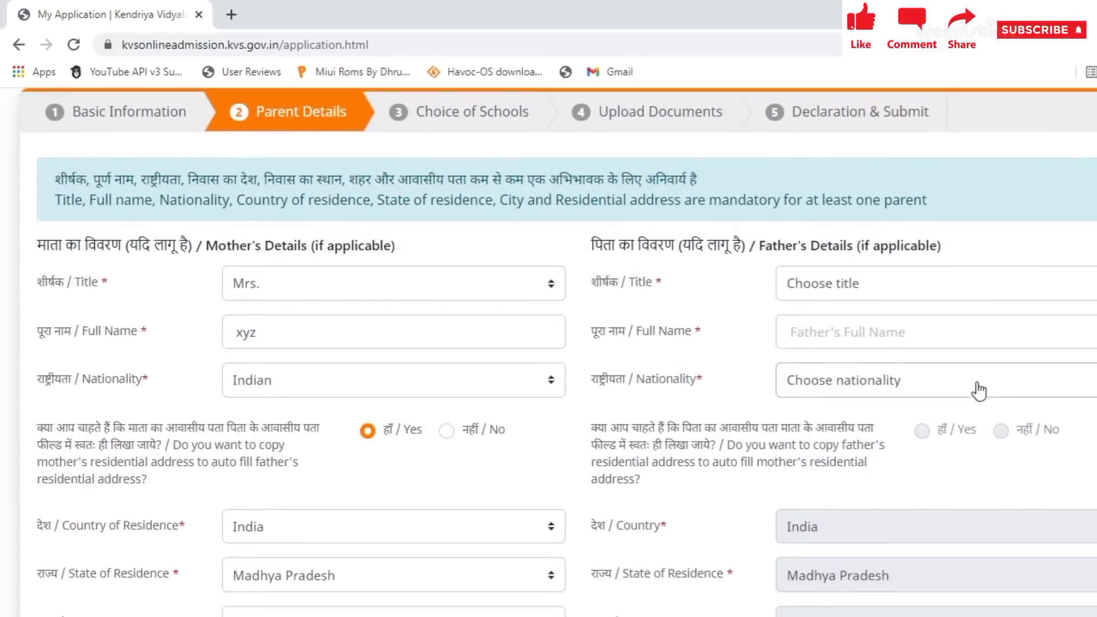
click(891, 287)
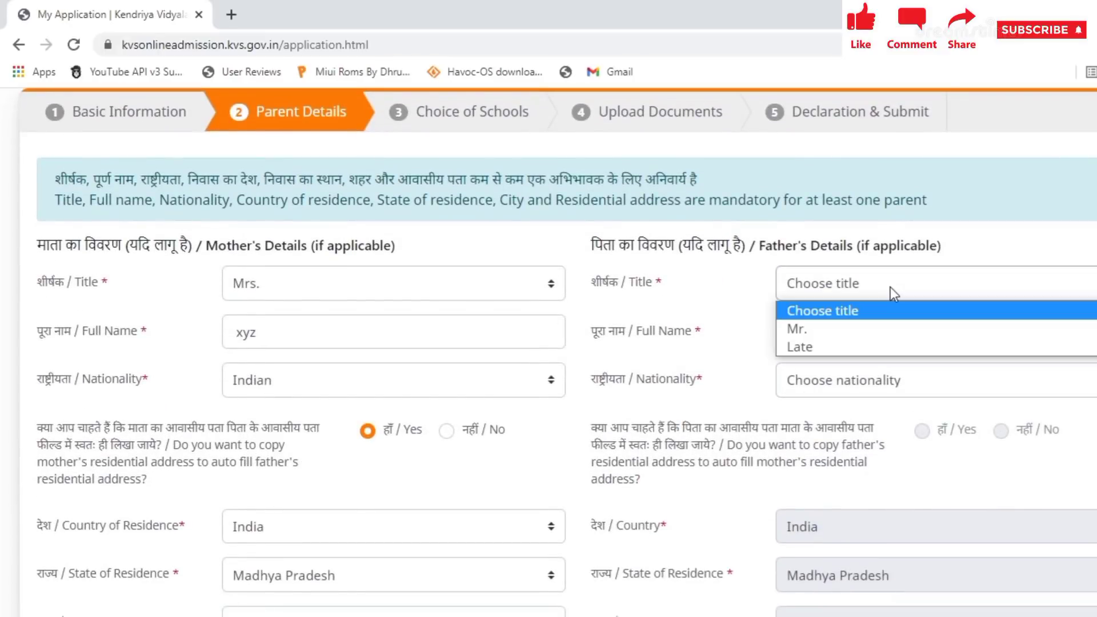
click(858, 329)
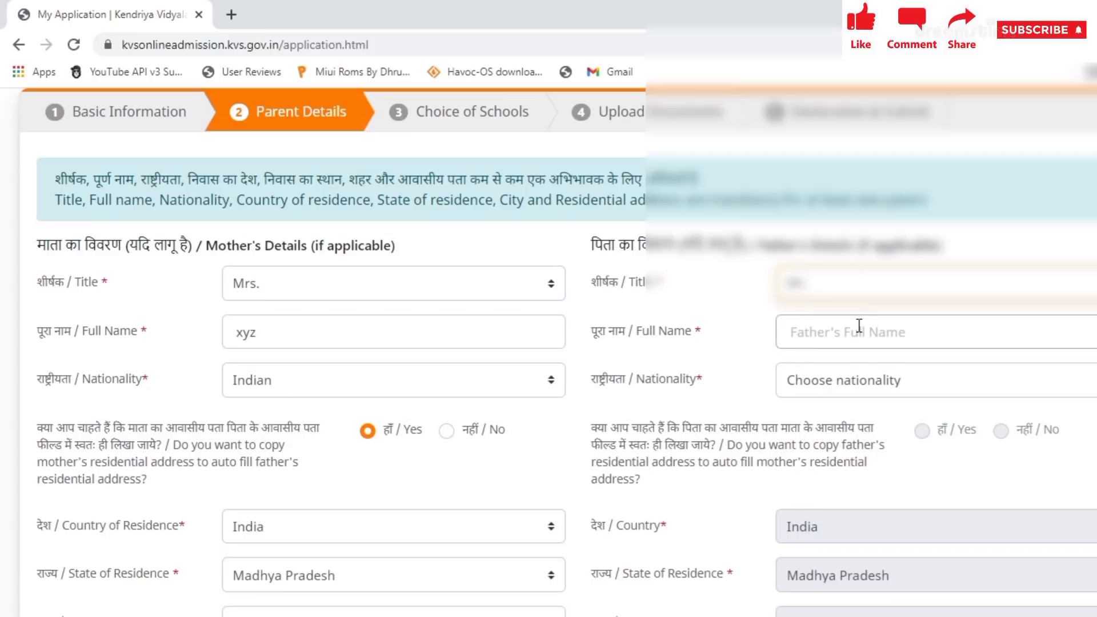
click(858, 331)
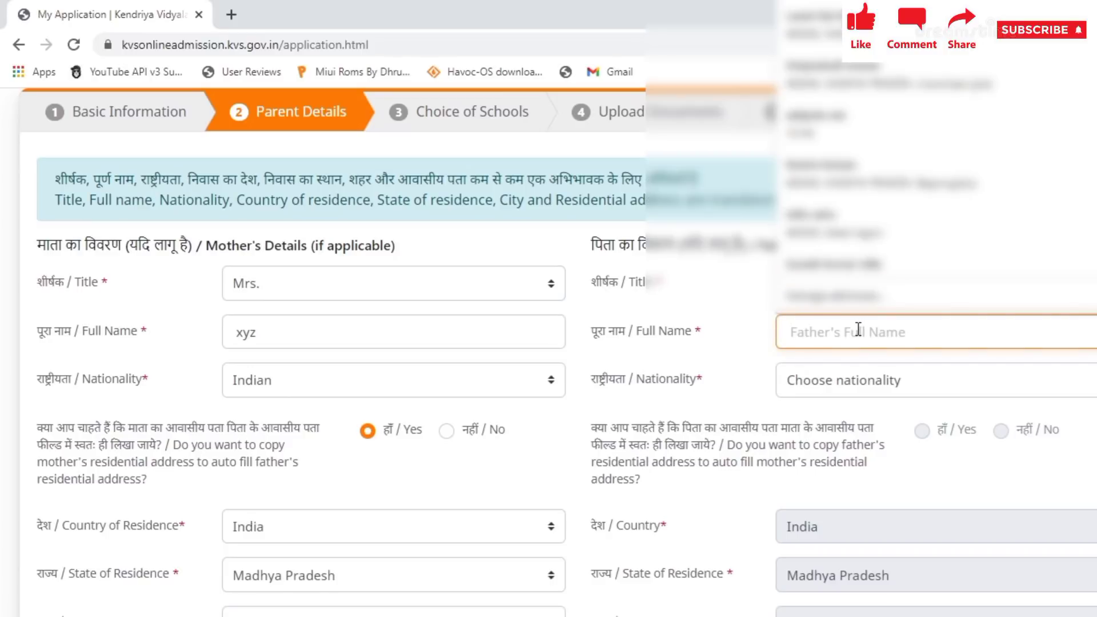
text(xy)
- Fill the father's occupation as 'private job' and organisation as 'xyz company'
scroll(958, 471, down, 5)
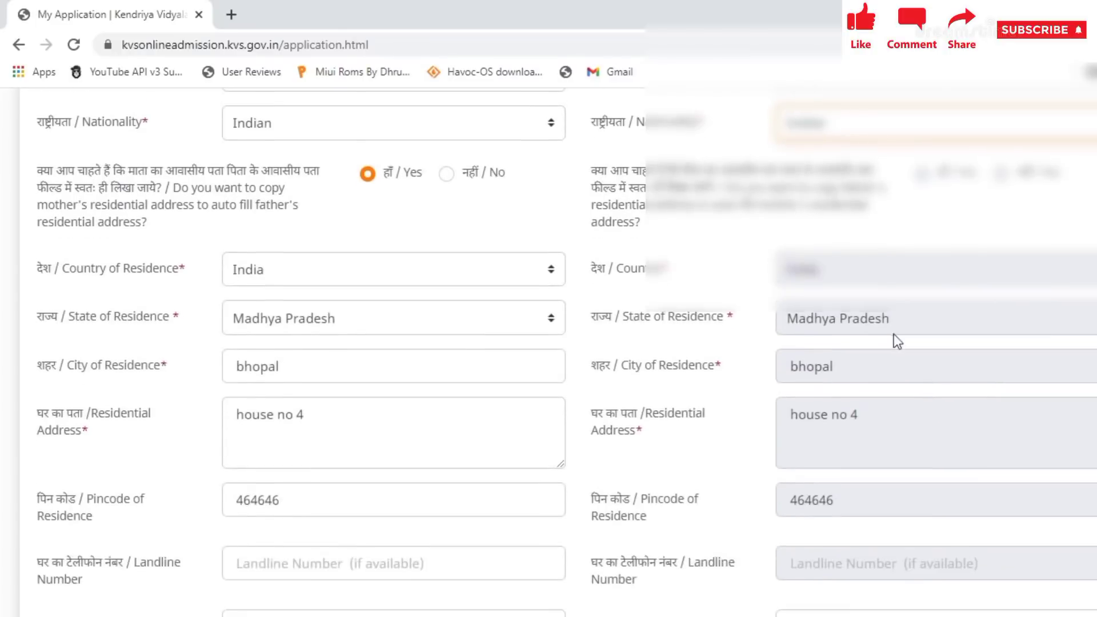
scroll(865, 325, down, 6)
triple_click(732, 284)
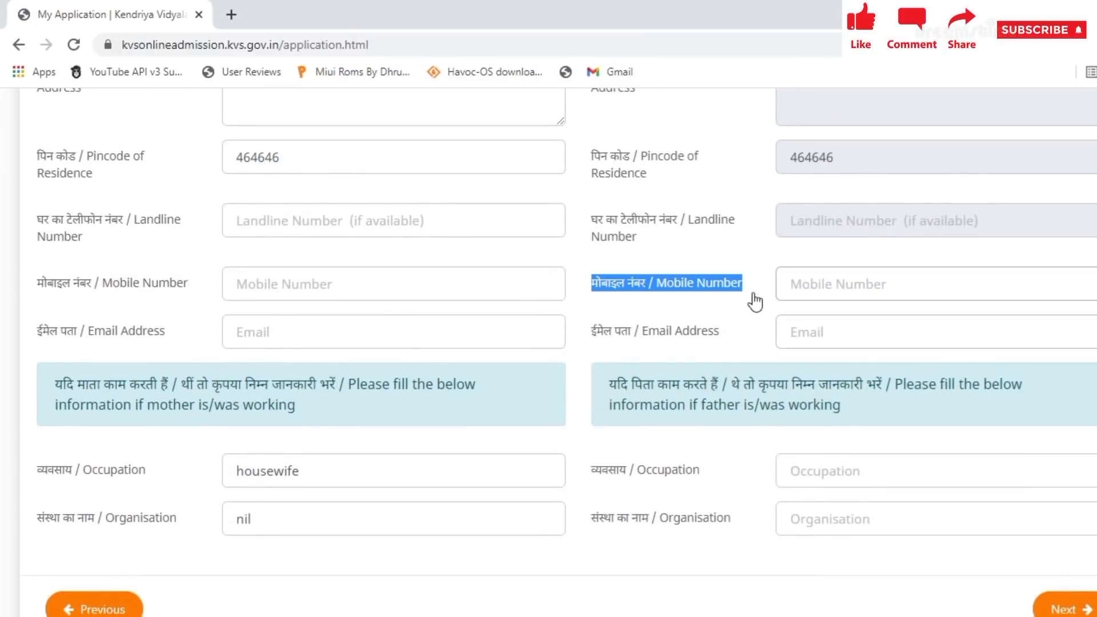
click(829, 330)
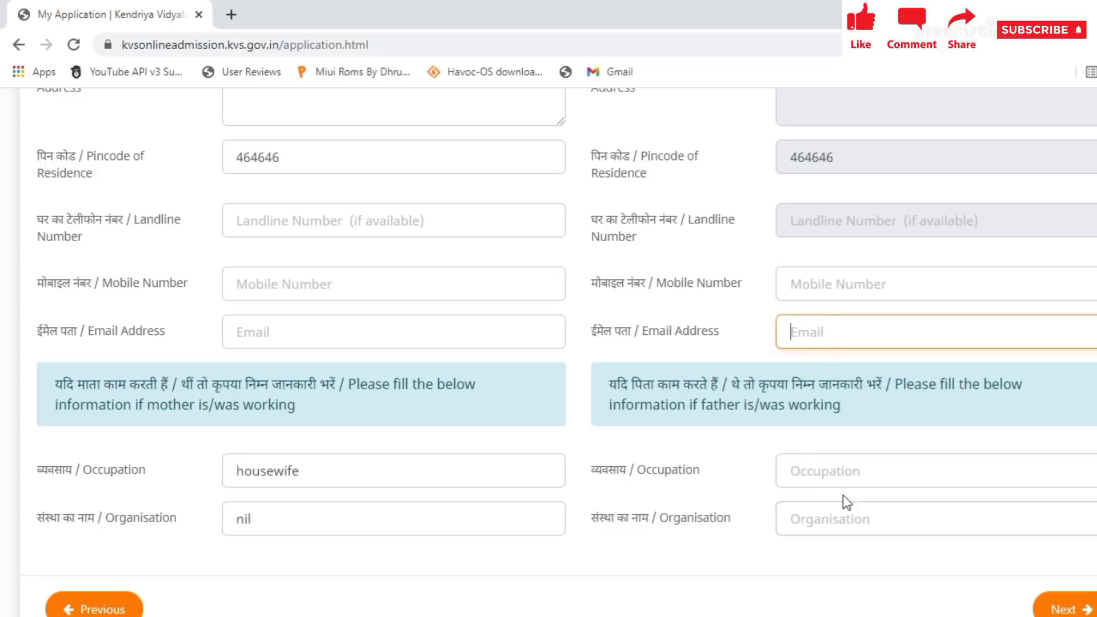
click(848, 477)
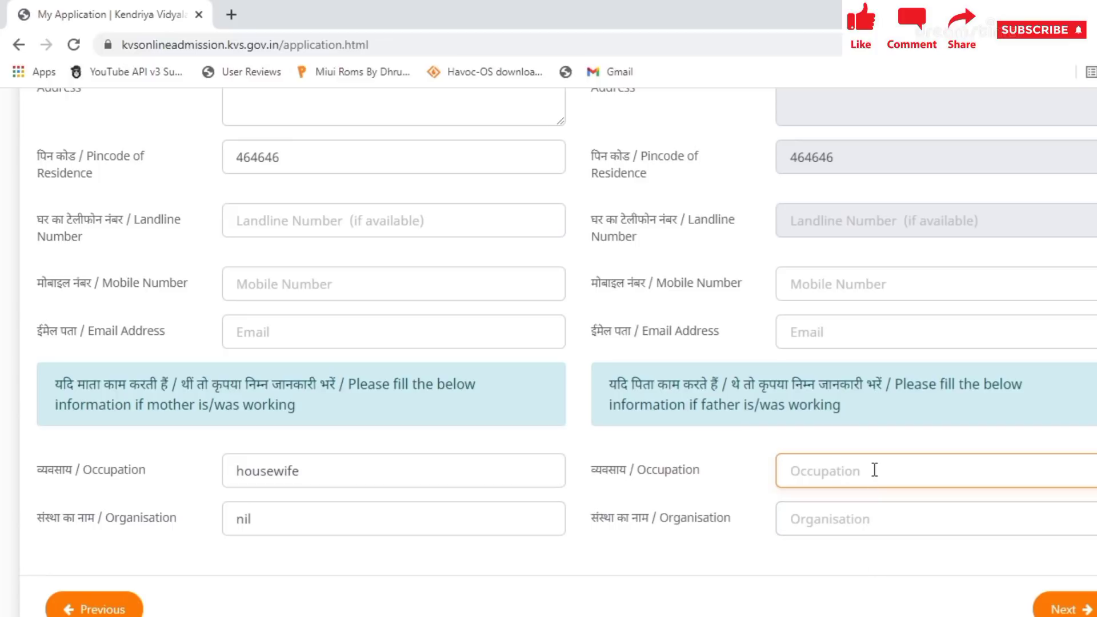
text(private job)
click(856, 528)
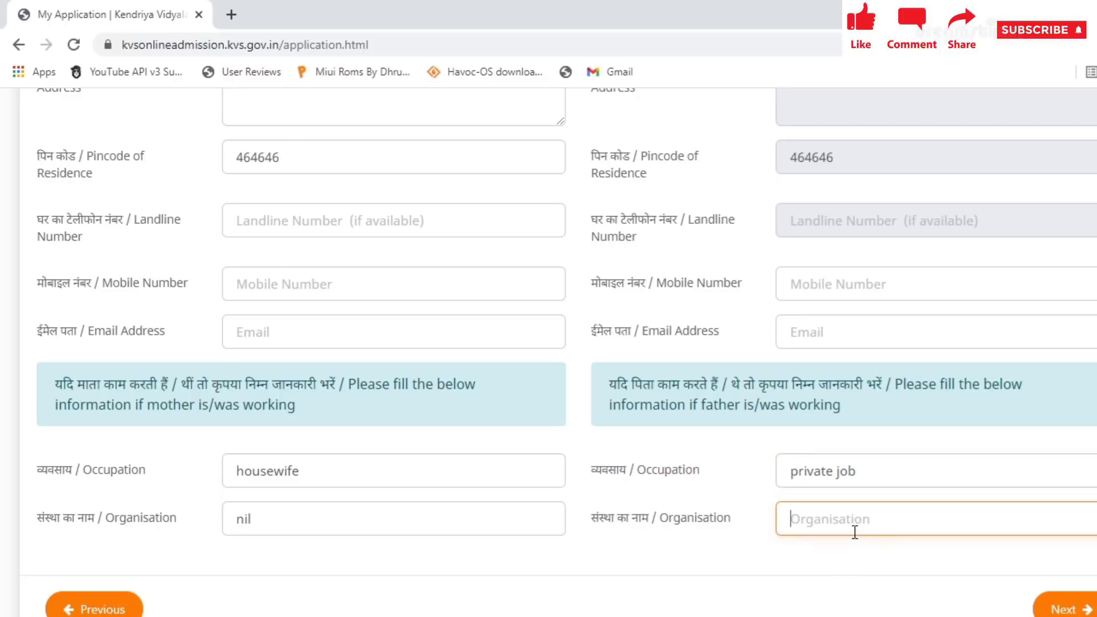
text(xyz company)
scroll(869, 510, down, 3)
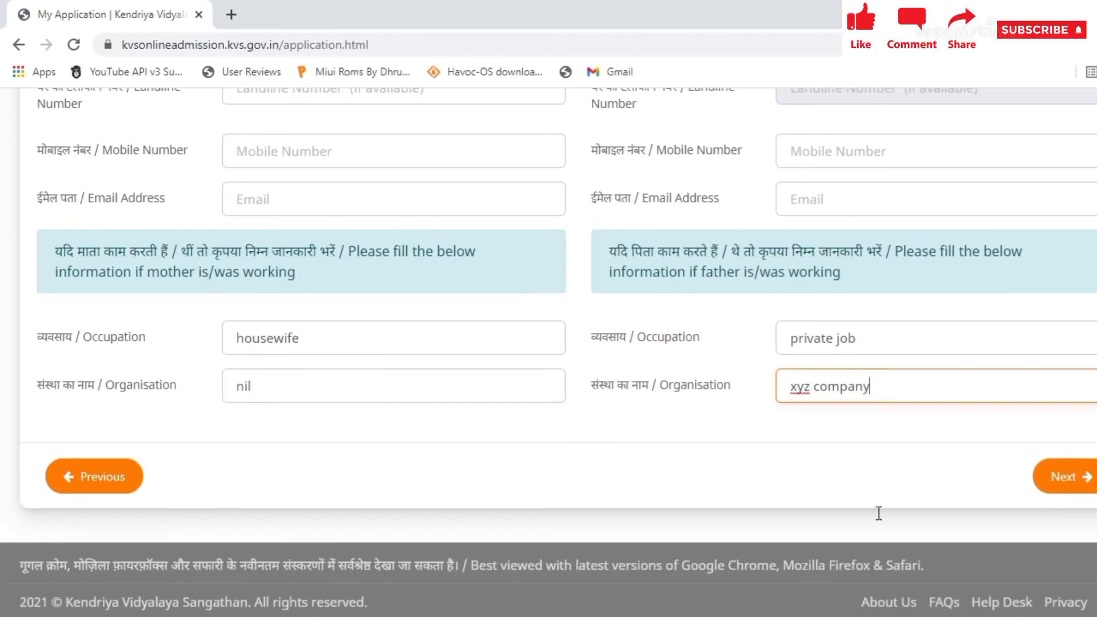
scroll(1090, 483, up, 15)
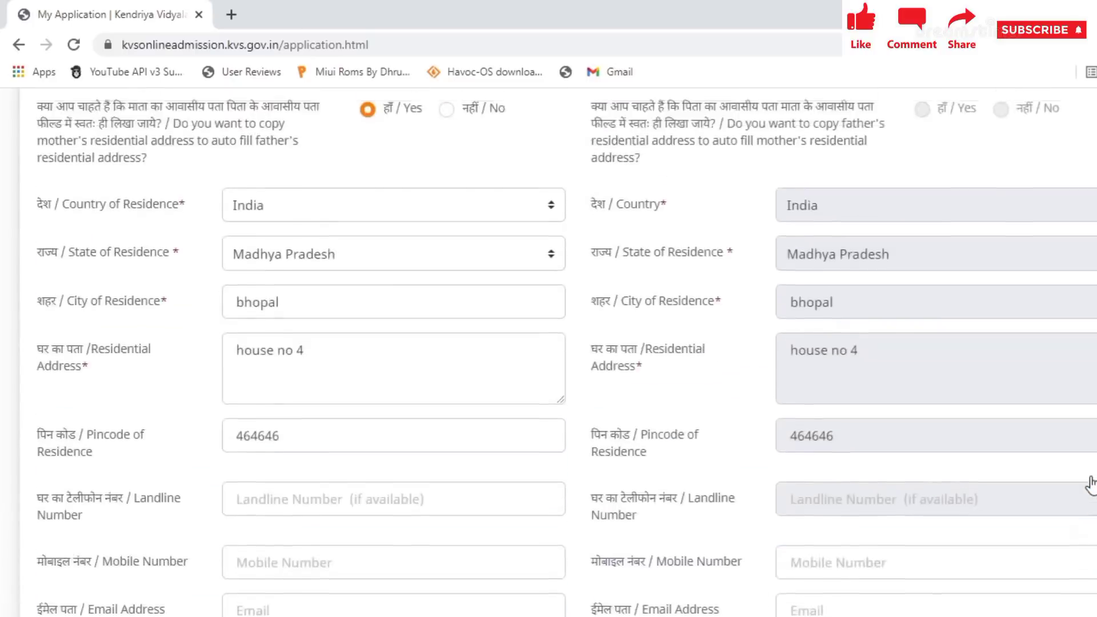
- Save the application, dismiss the Done! confirmation, and continue to Choice of Schools
click(1064, 308)
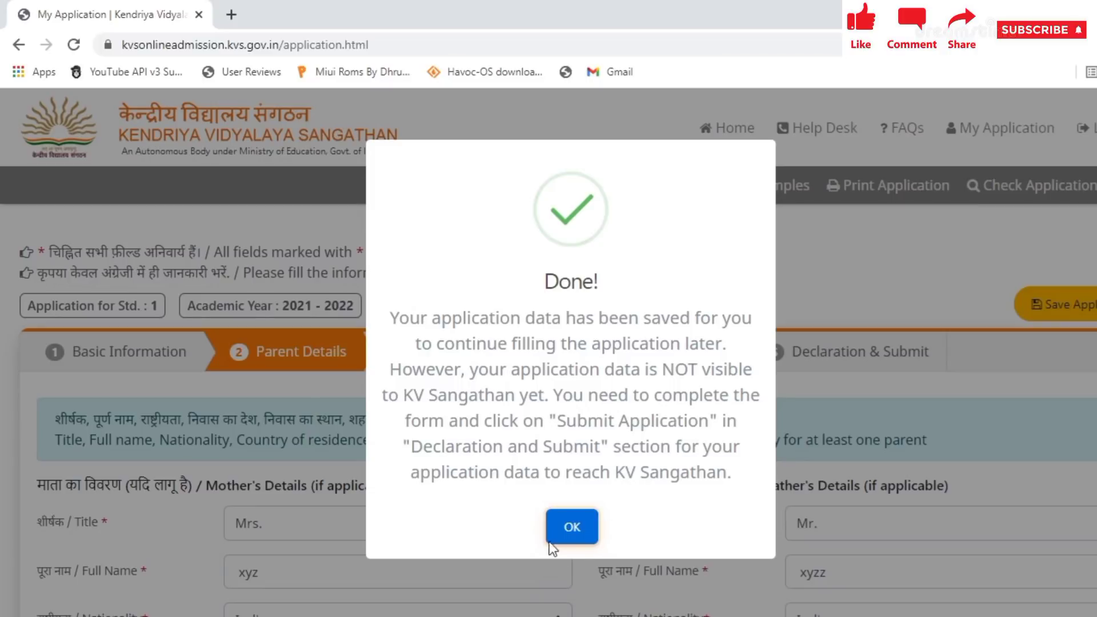
click(579, 530)
scroll(763, 457, down, 10)
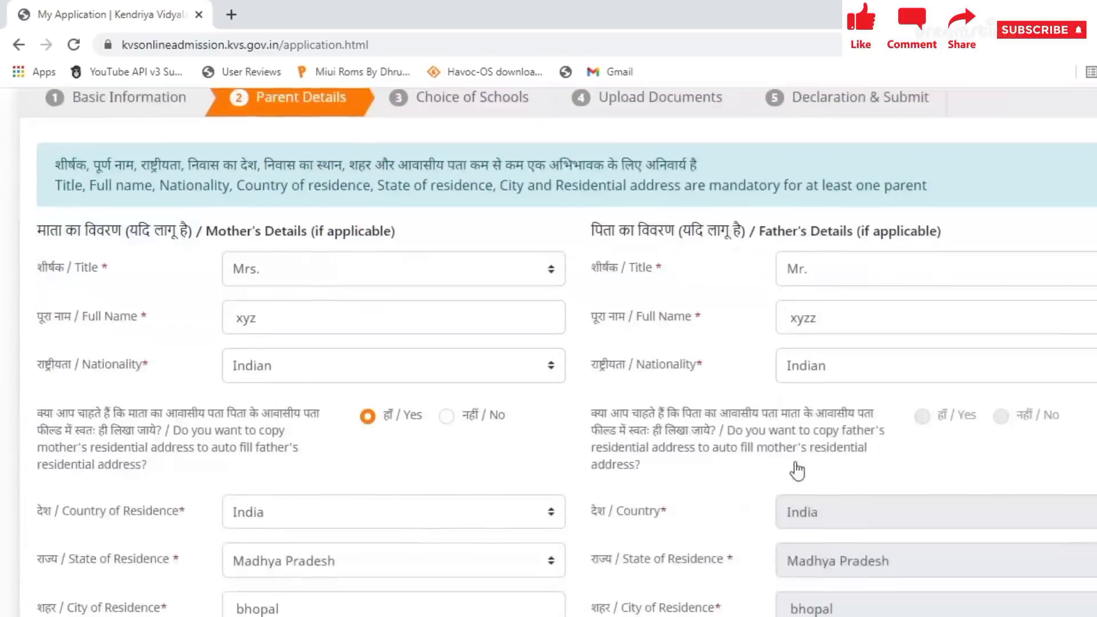
scroll(1026, 578, down, 2)
click(1077, 479)
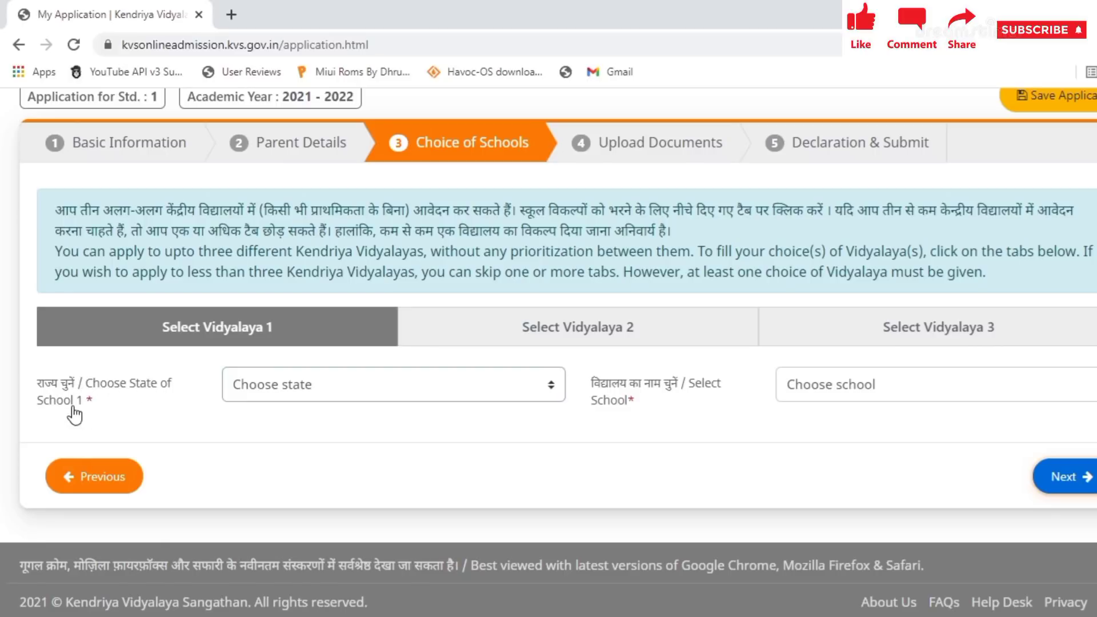
- Choose Madhya Pradesh and KV BHOPAL NO.3 (SHIFT-I) as Vidyalaya 1's state and school
click(323, 396)
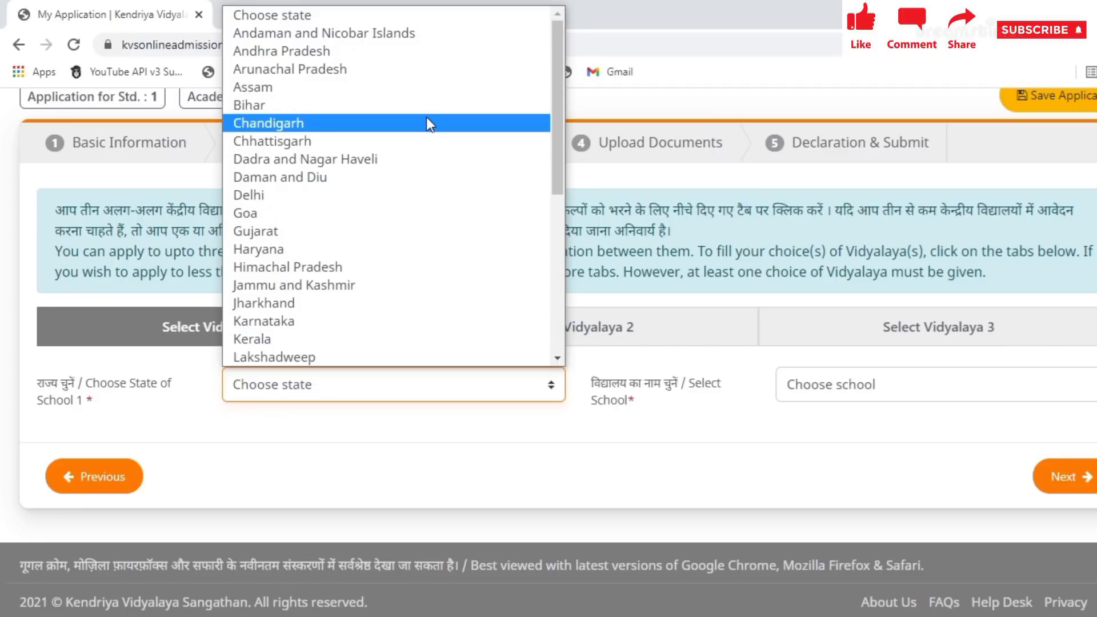
scroll(412, 171, down, 5)
scroll(363, 273, up, 3)
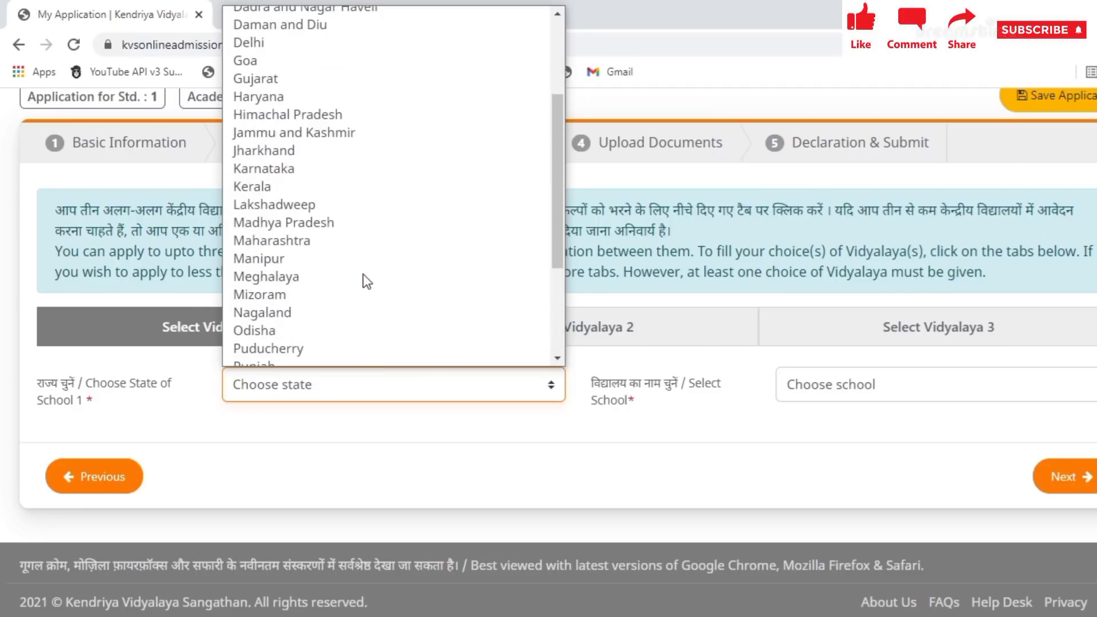
click(338, 224)
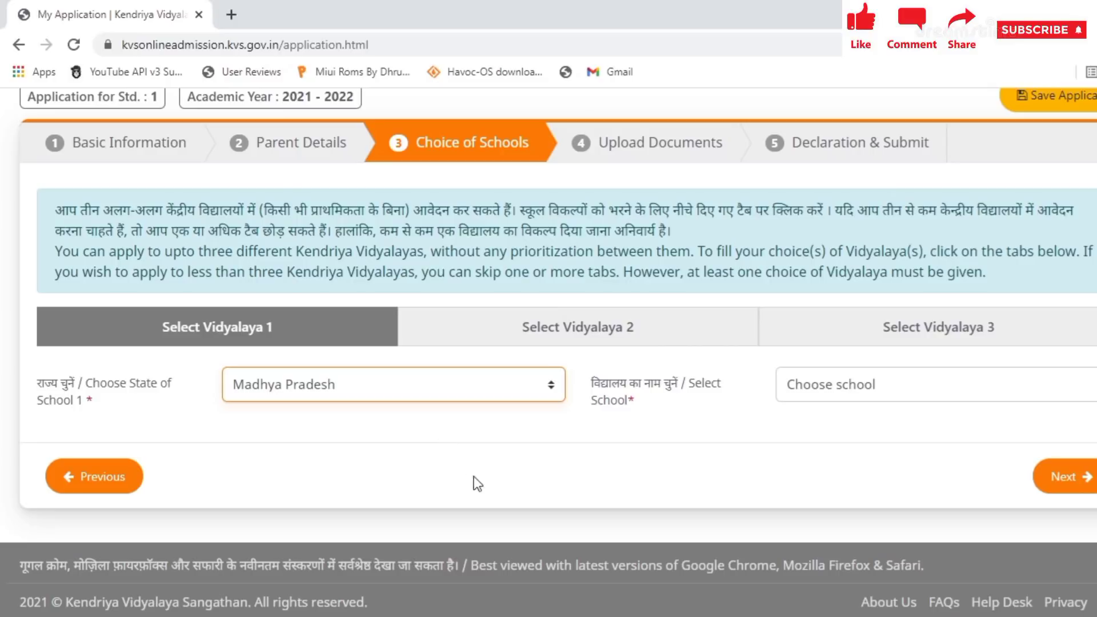
click(832, 392)
scroll(855, 243, down, 20)
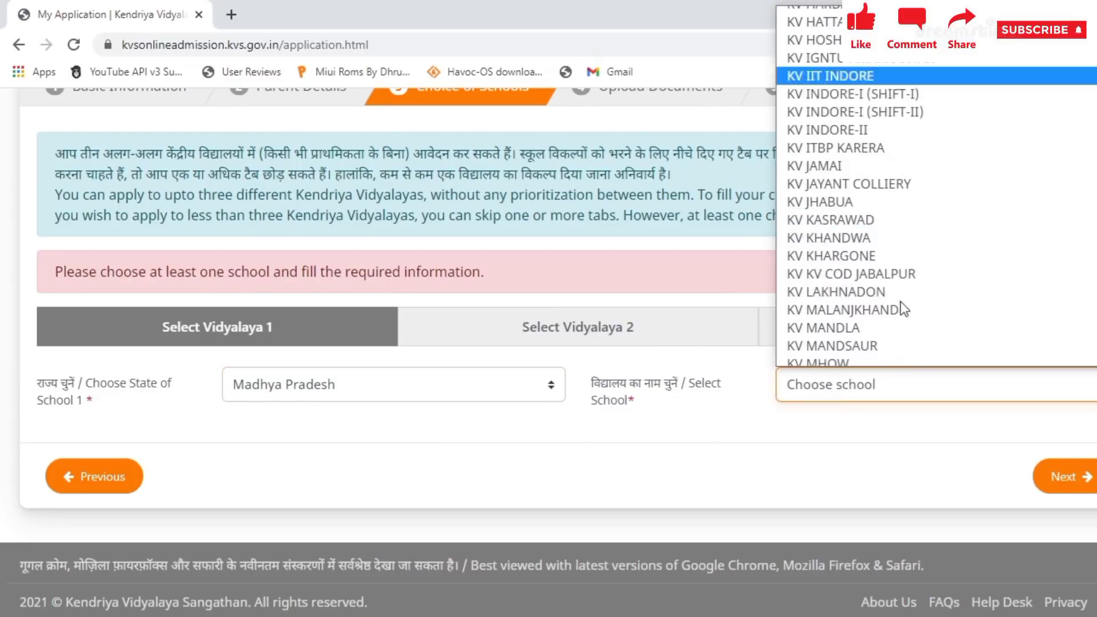
scroll(910, 266, up, 20)
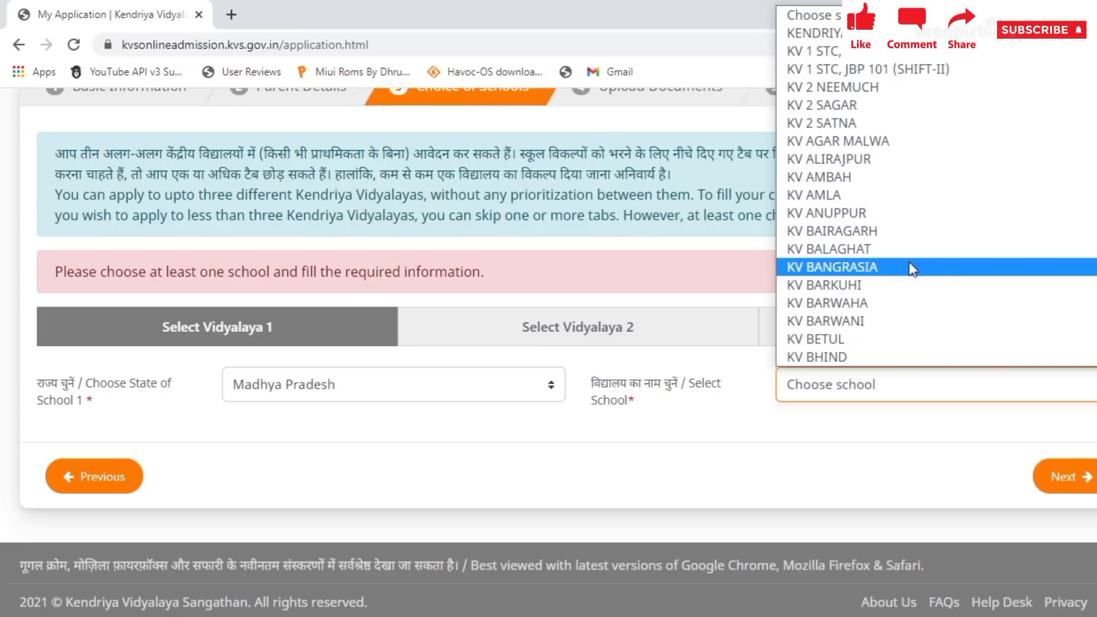
scroll(892, 117, down, 5)
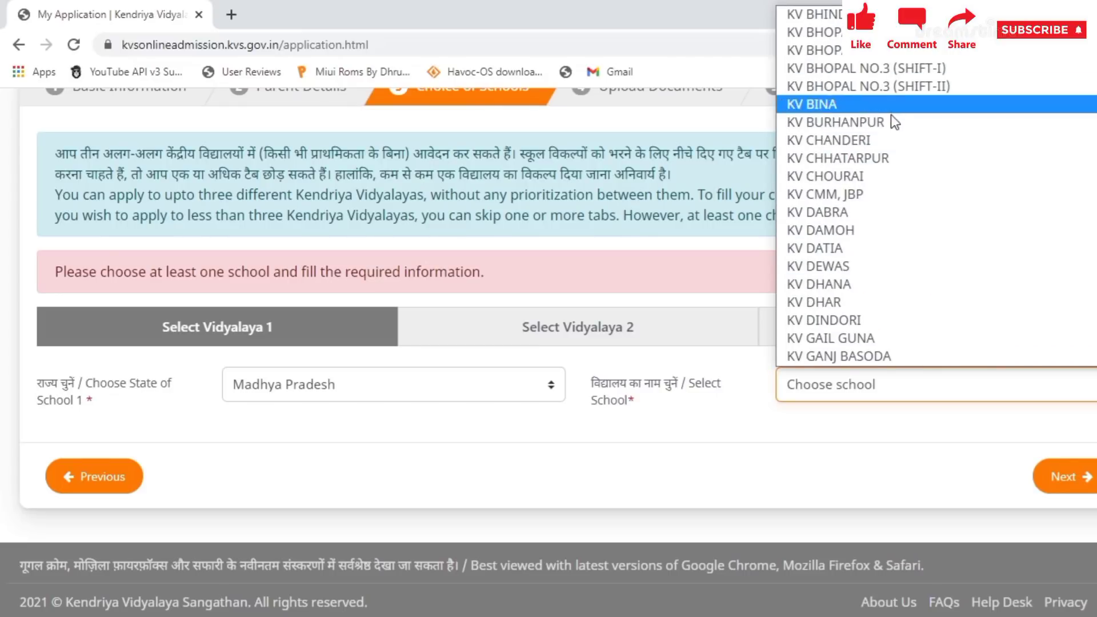
scroll(923, 188, up, 3)
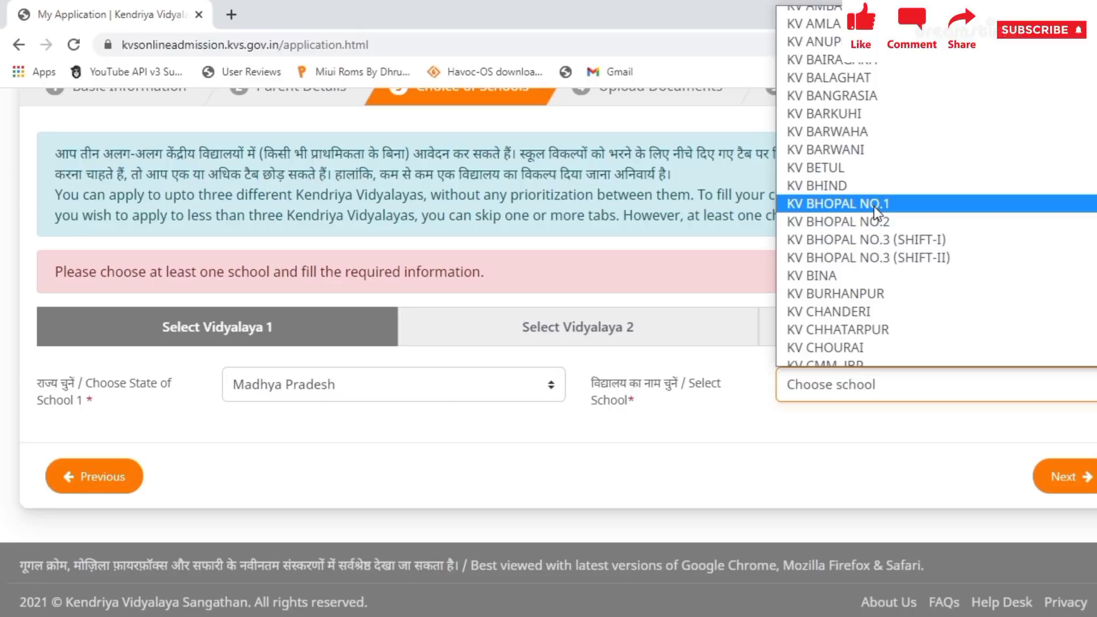
click(877, 240)
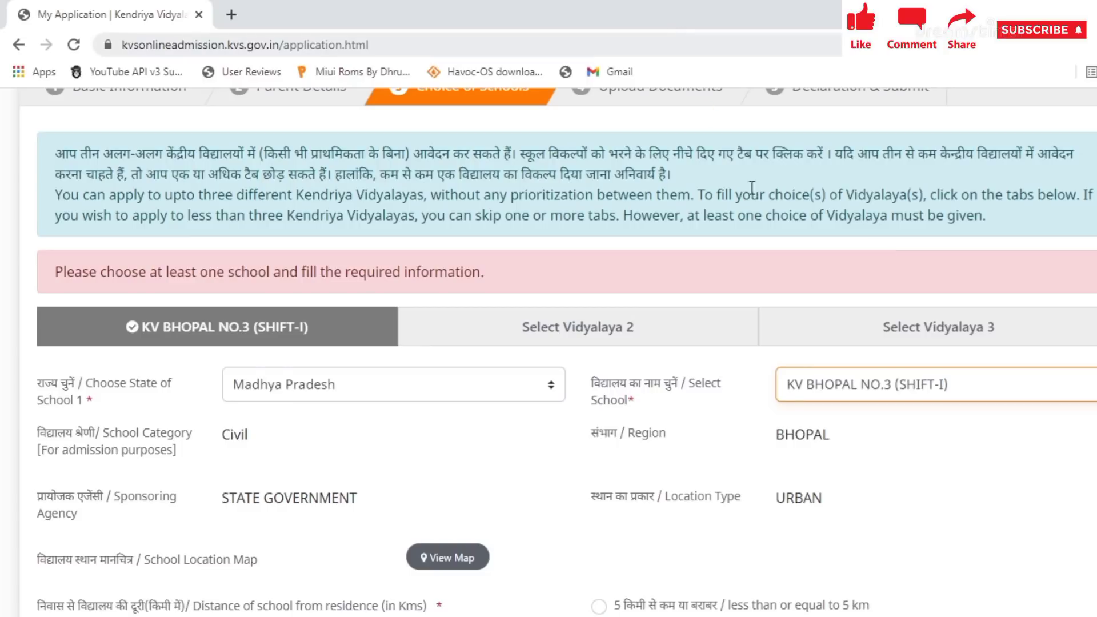
scroll(767, 240, down, 3)
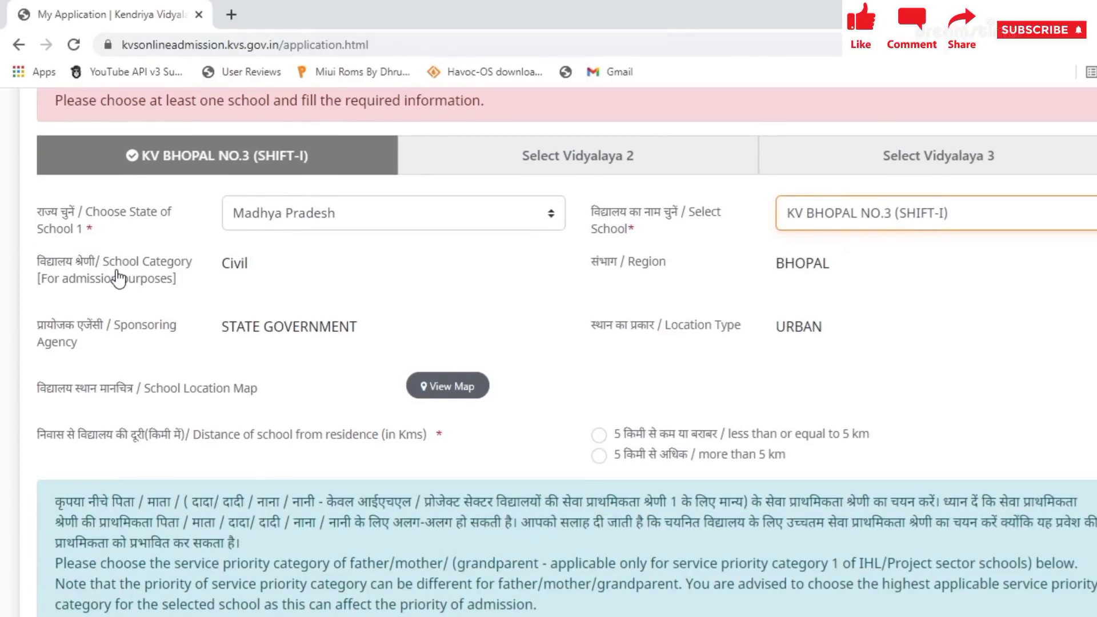
double_click(253, 262)
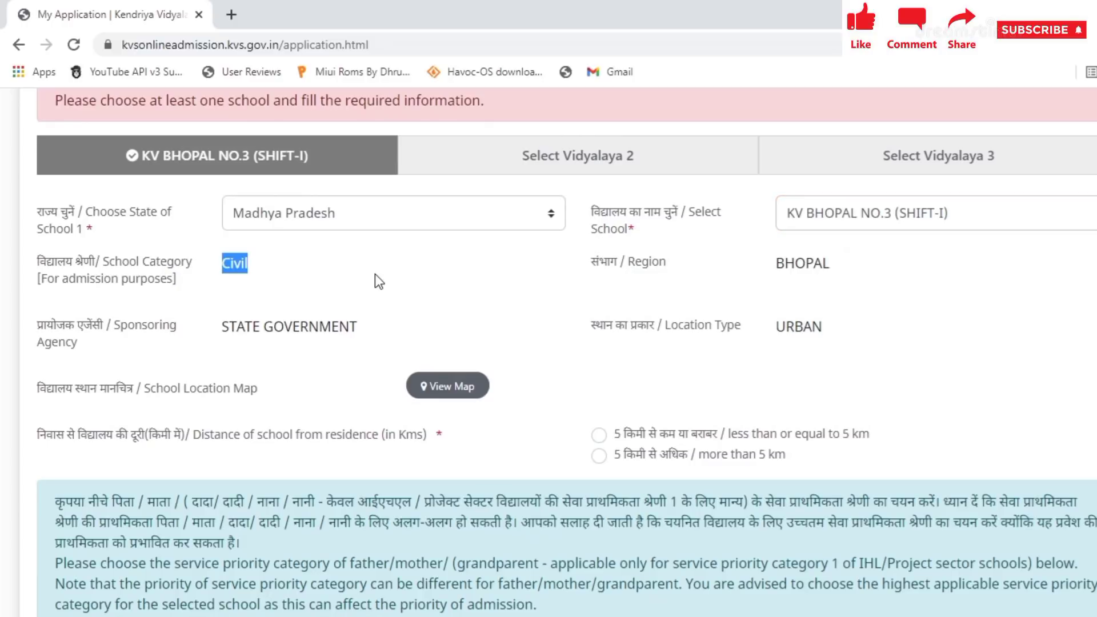
click(931, 225)
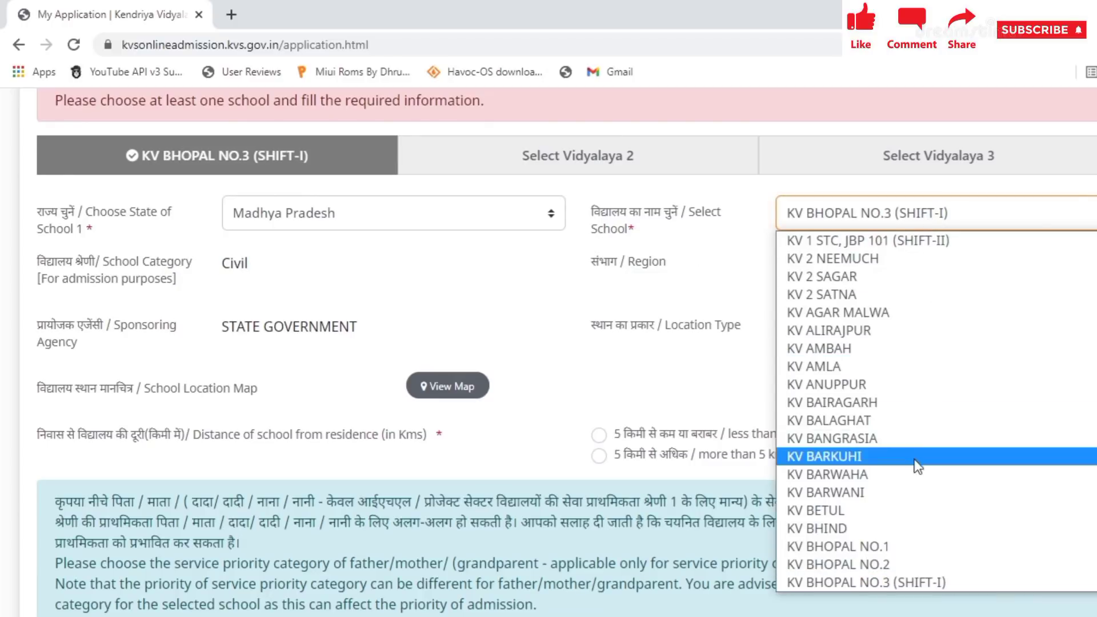
scroll(916, 457, up, 2)
scroll(927, 322, down, 10)
scroll(903, 372, down, 10)
scroll(846, 469, up, 20)
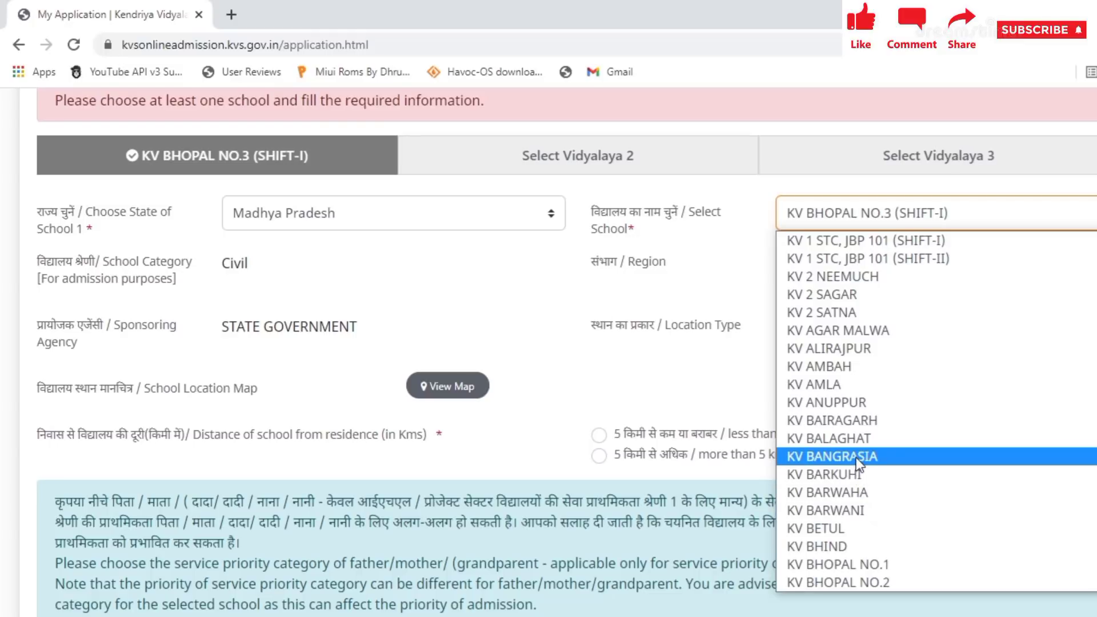
click(860, 457)
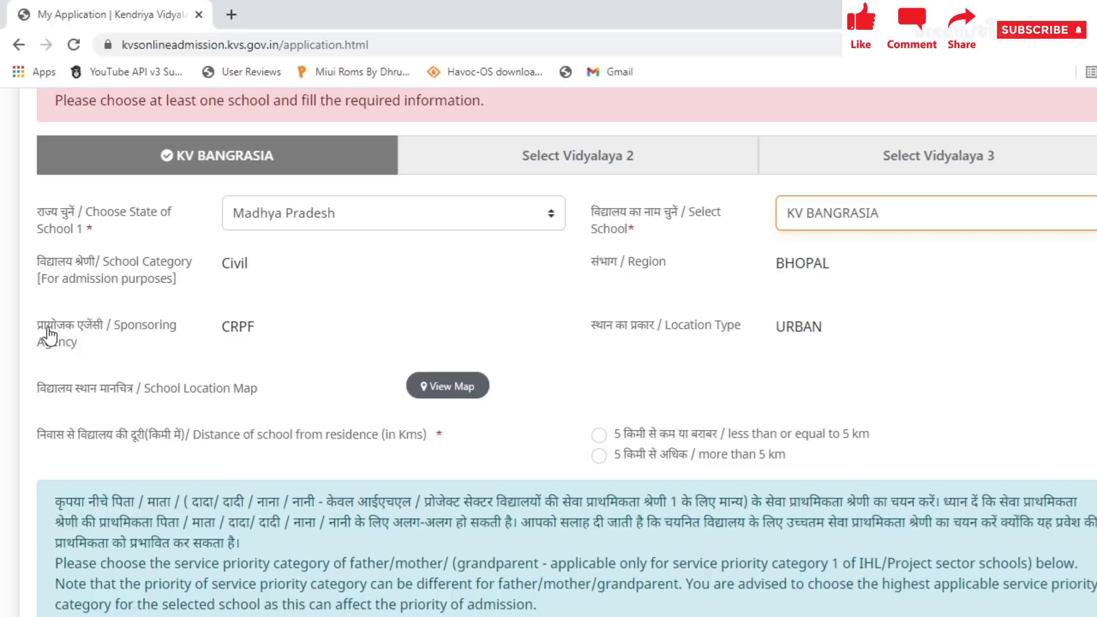
drag(280, 327, 226, 335)
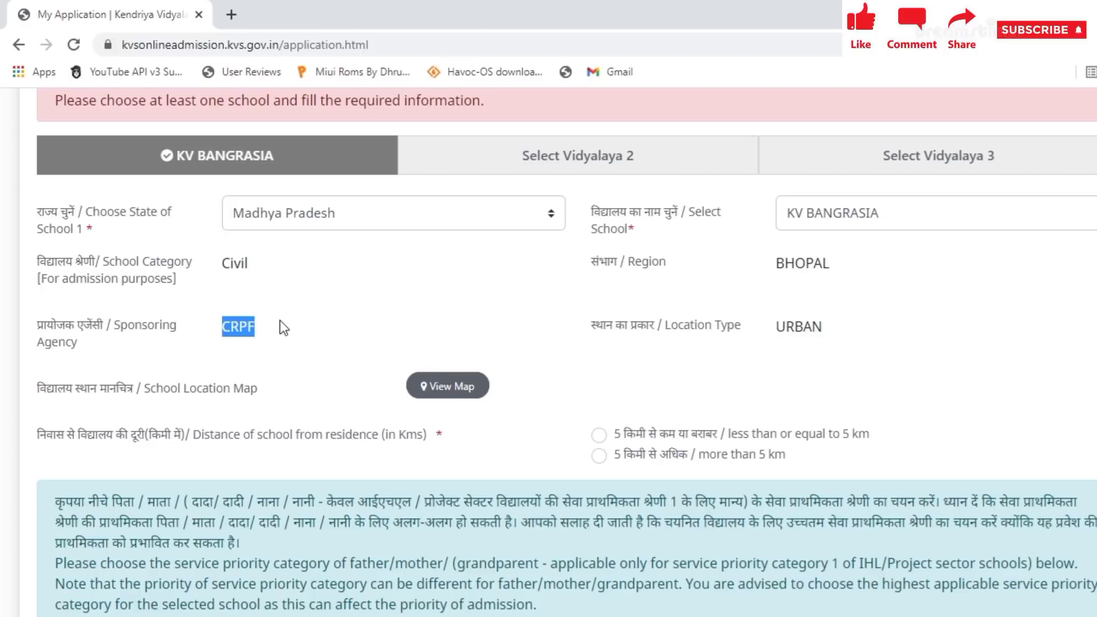
click(196, 290)
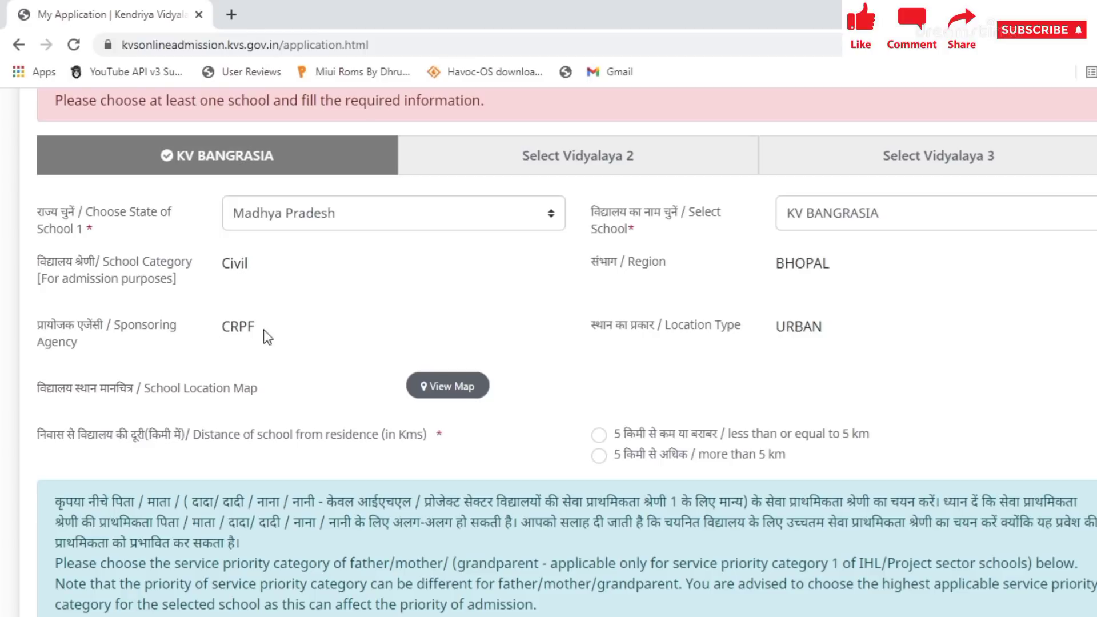
drag(263, 330, 231, 349)
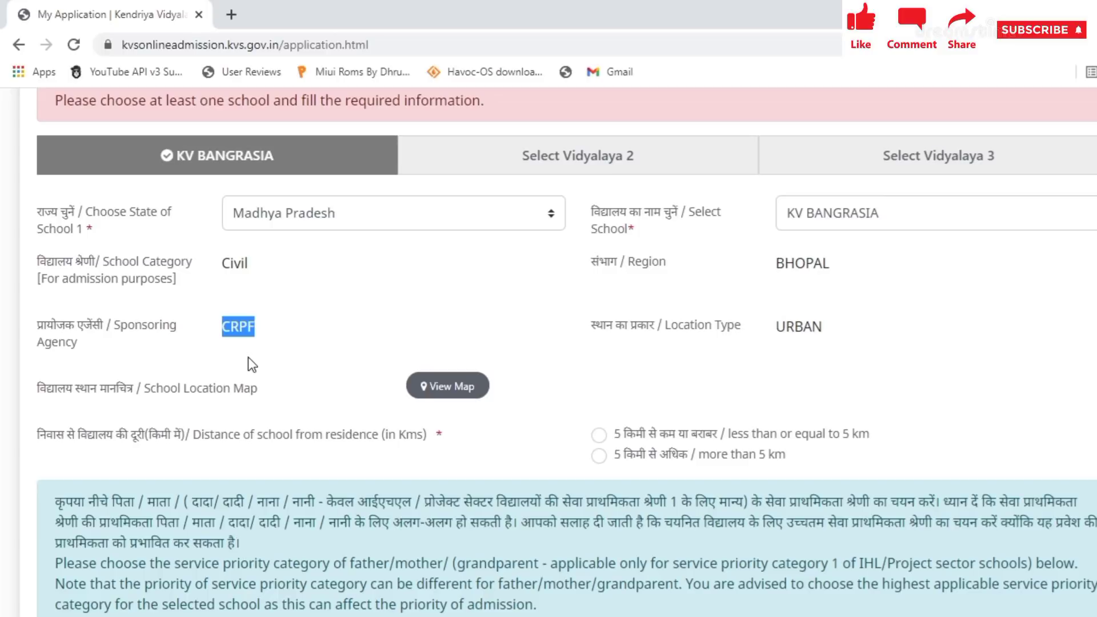
click(999, 226)
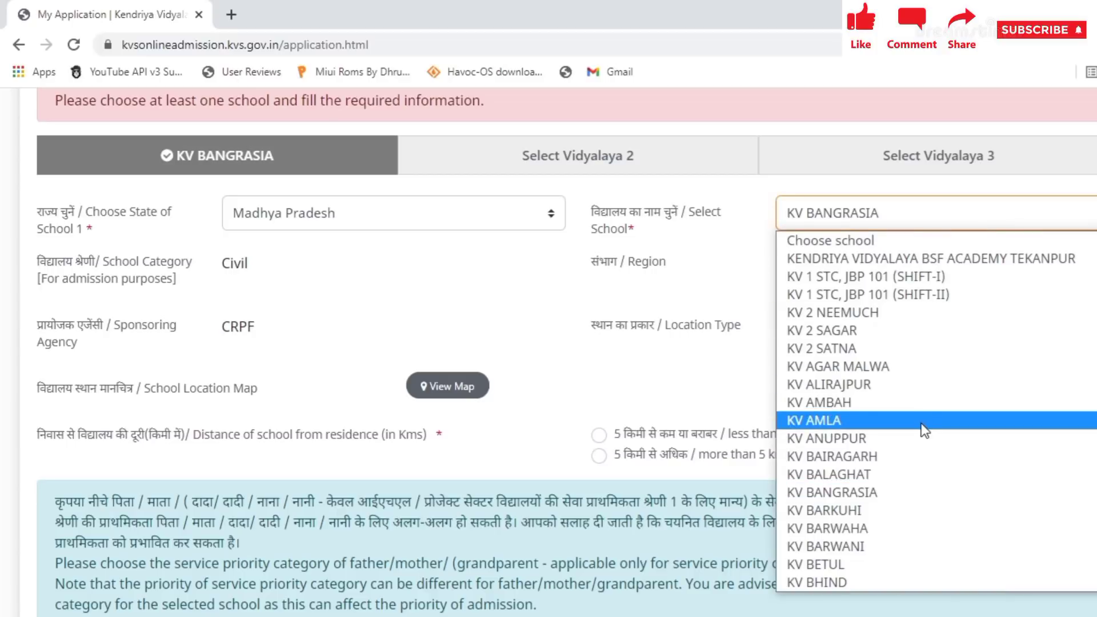
scroll(917, 531, down, 10)
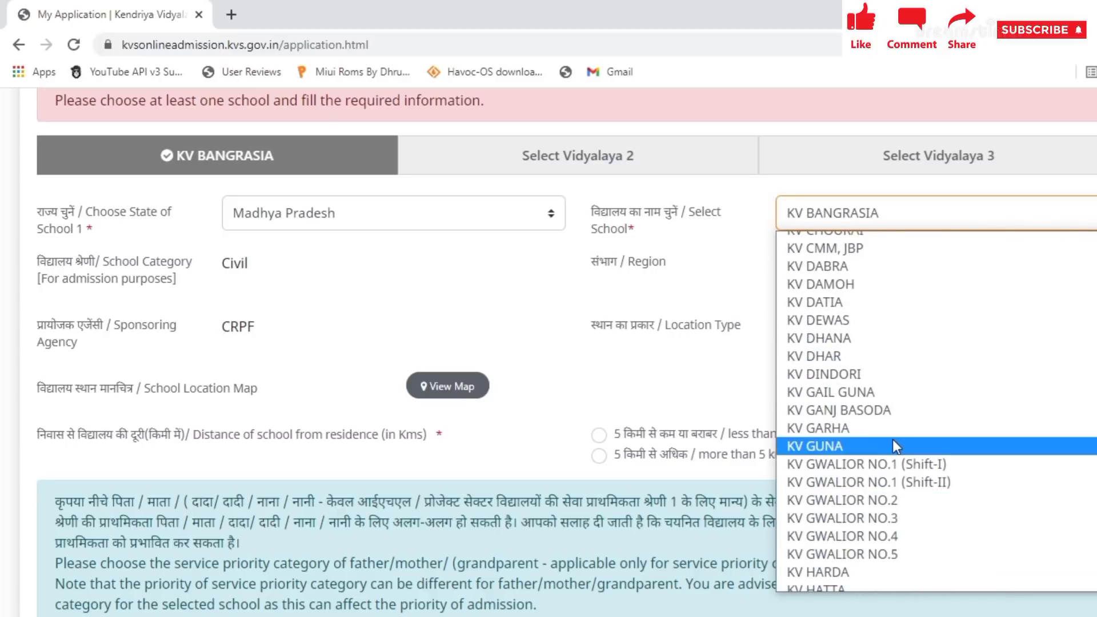
scroll(893, 440, up, 6)
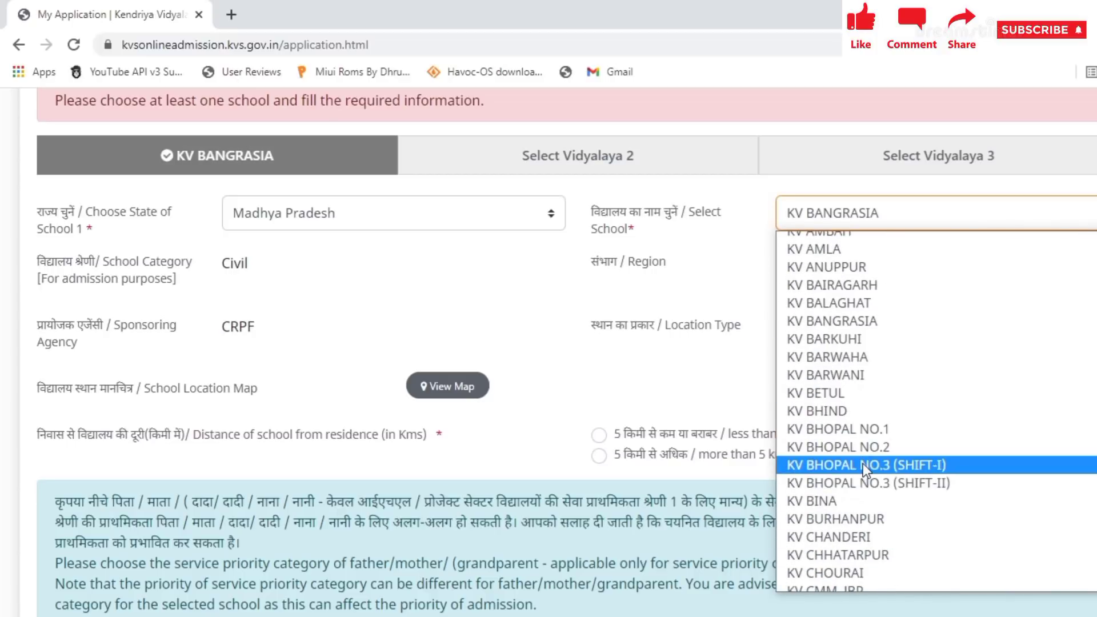
click(864, 464)
click(280, 273)
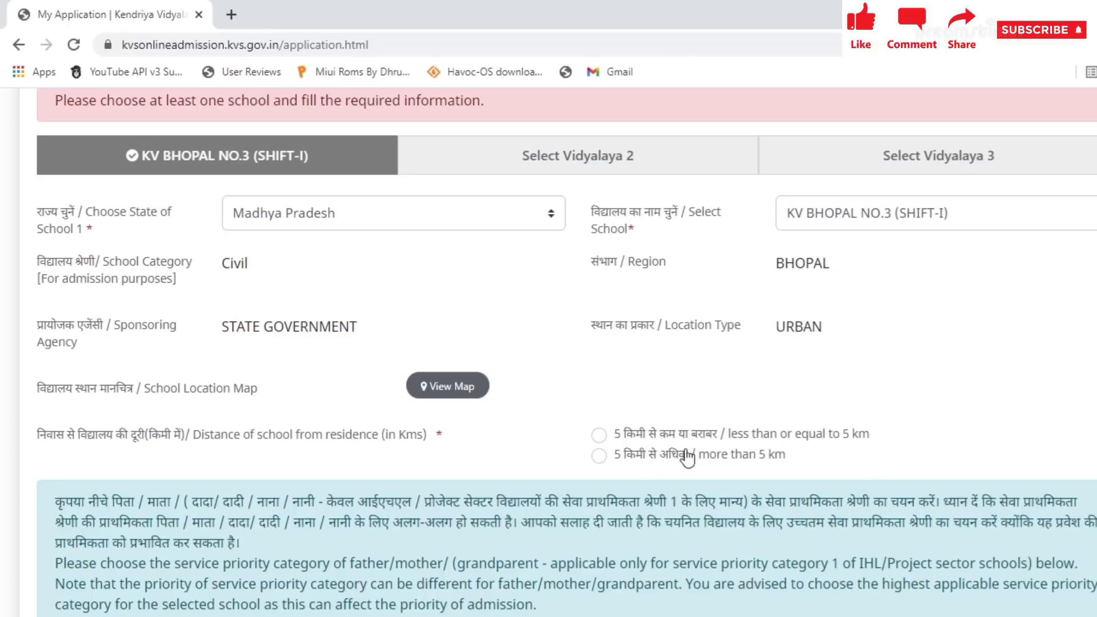
- Mark KV BHOPAL NO.3 (SHIFT-I) as 5 km or less from residence, after briefly trying more than 5 km
click(600, 436)
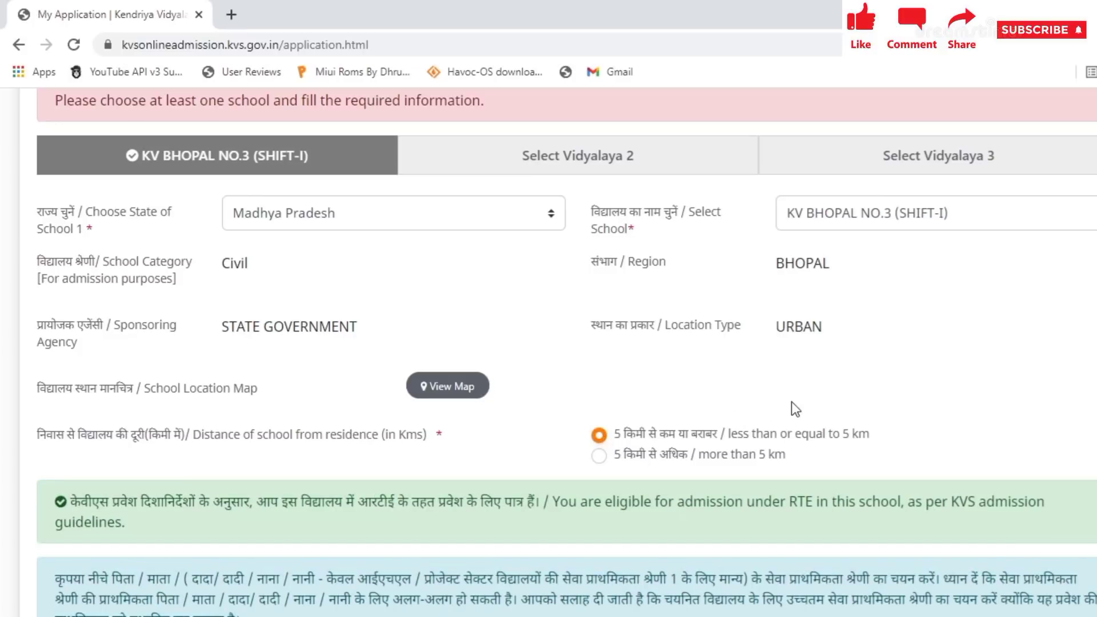
scroll(686, 394, down, 3)
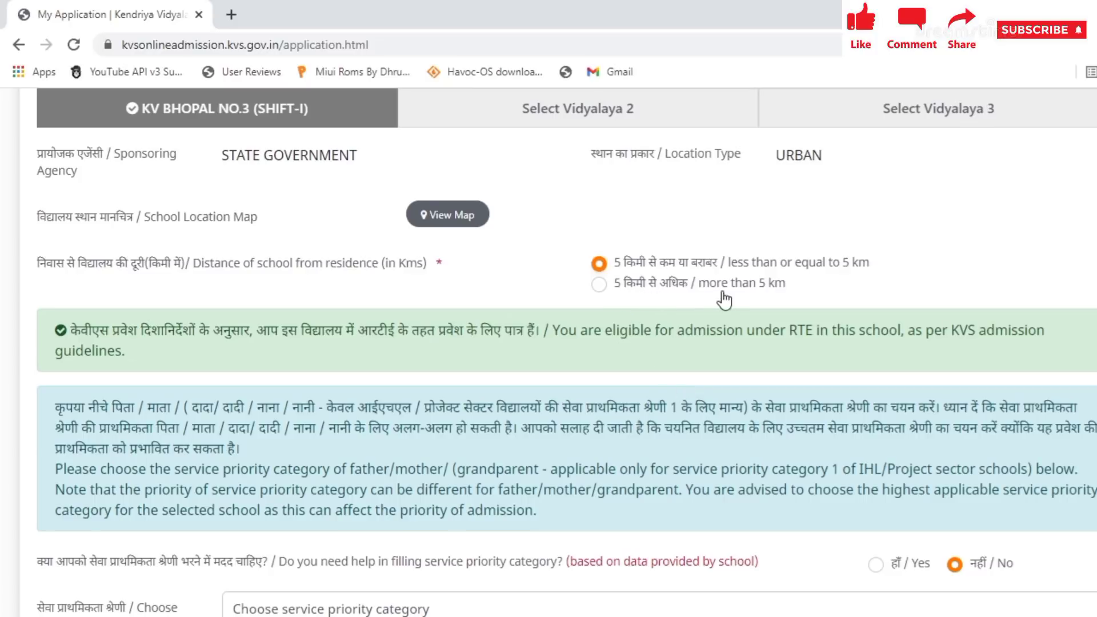
click(600, 286)
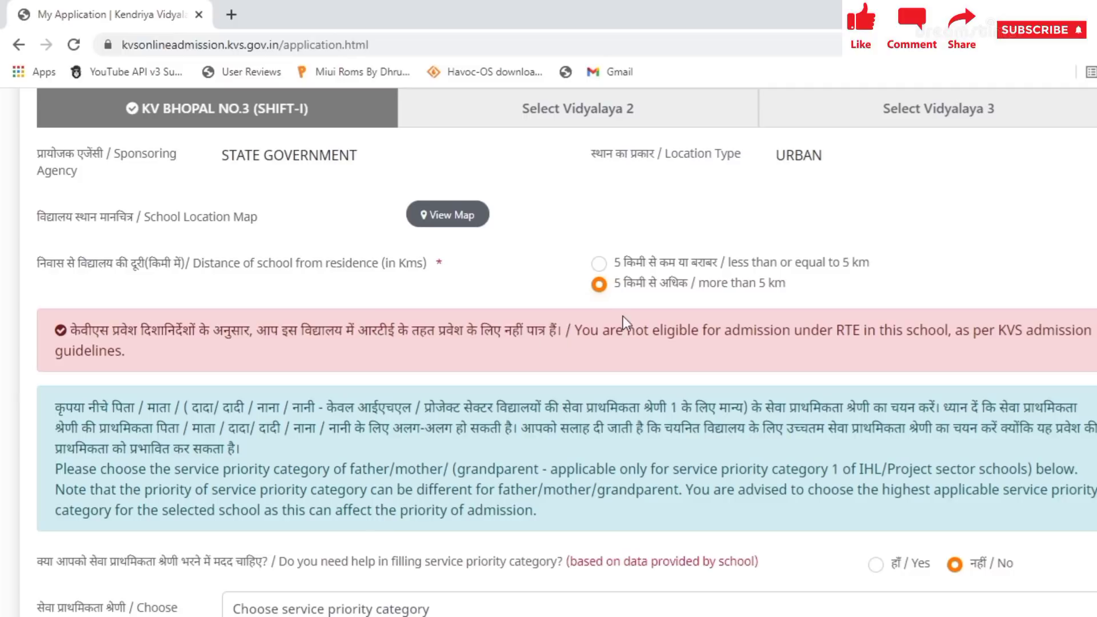
click(601, 264)
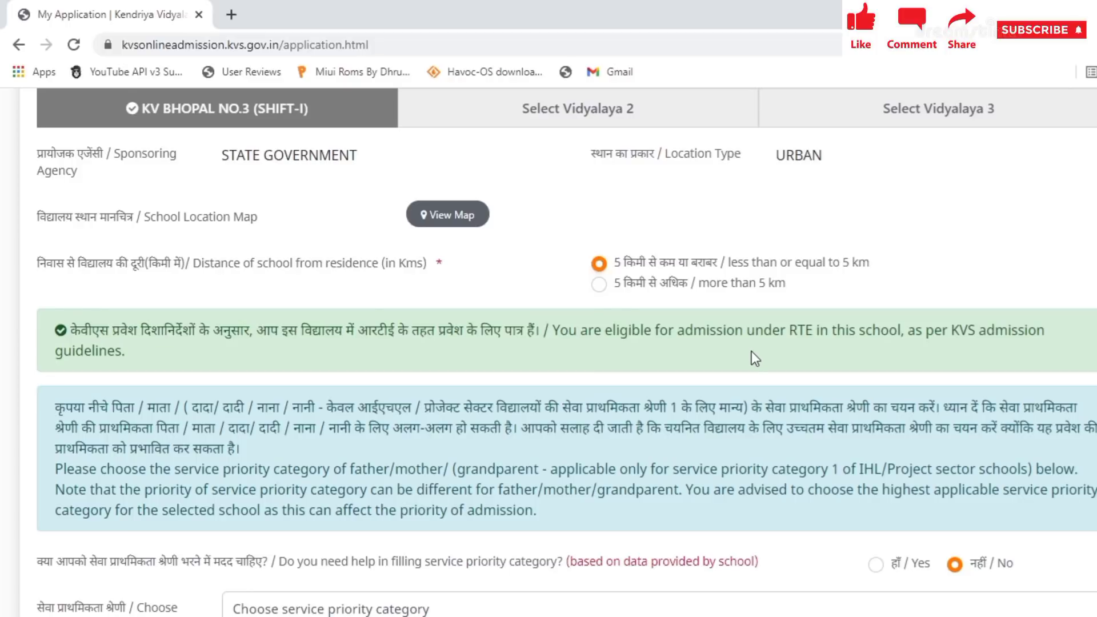
scroll(753, 350, down, 5)
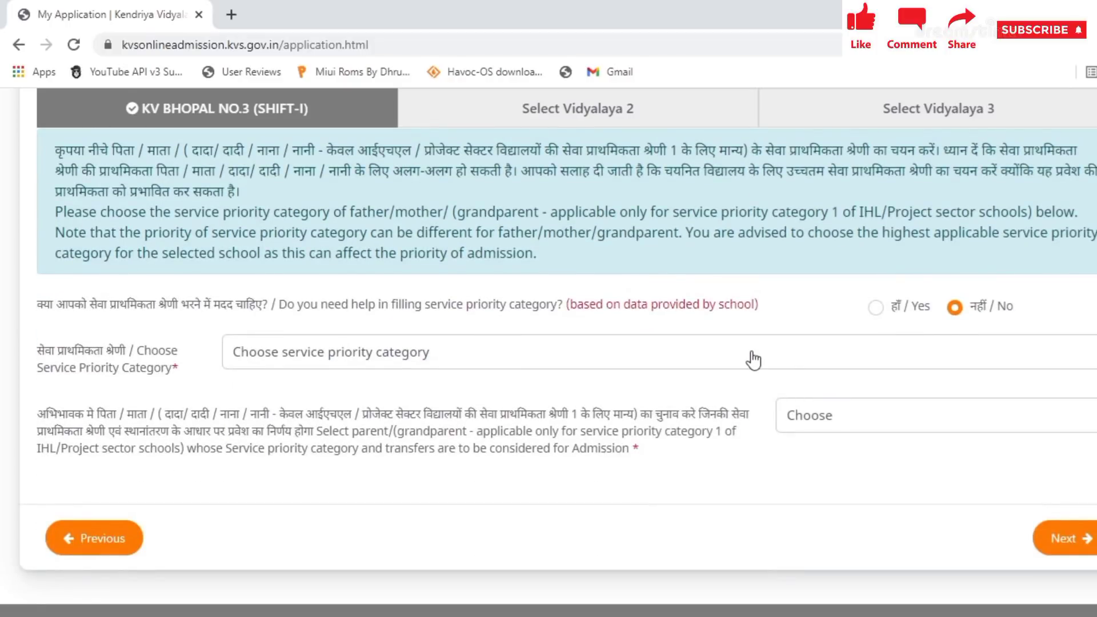
- Check the Service Priority Category options without choosing, then answer Yes to the help question
scroll(709, 358, up, 2)
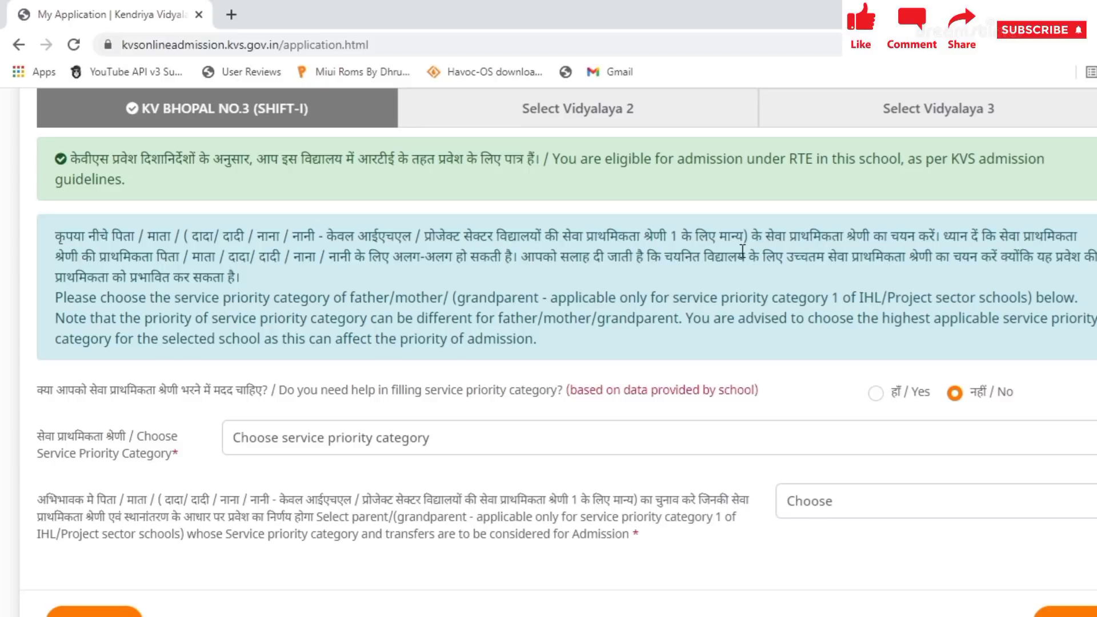
scroll(642, 275, down, 3)
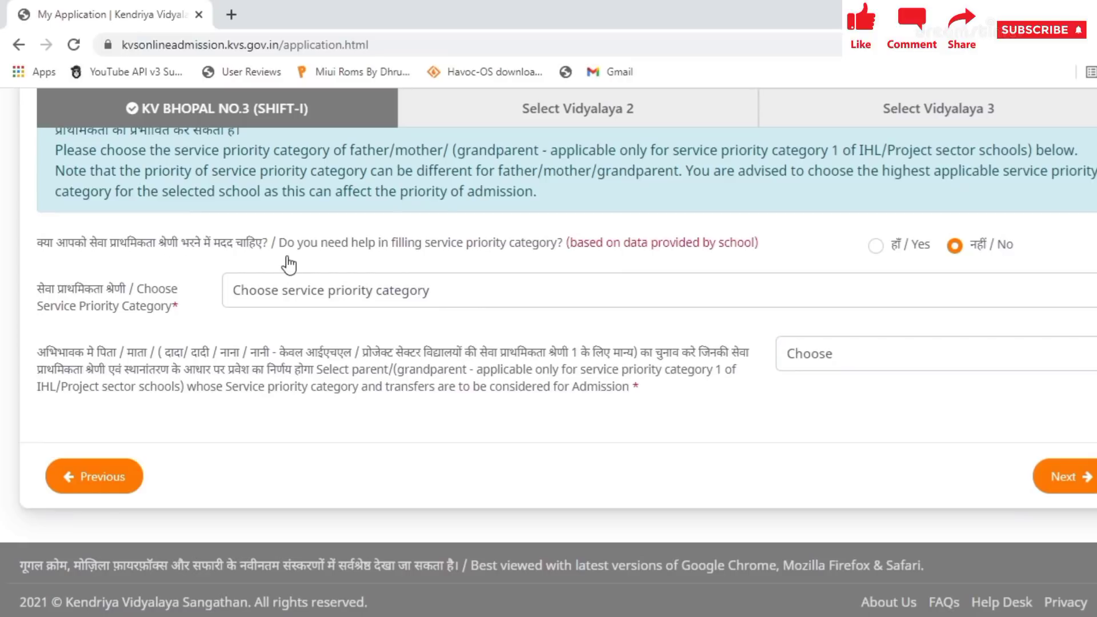
click(502, 298)
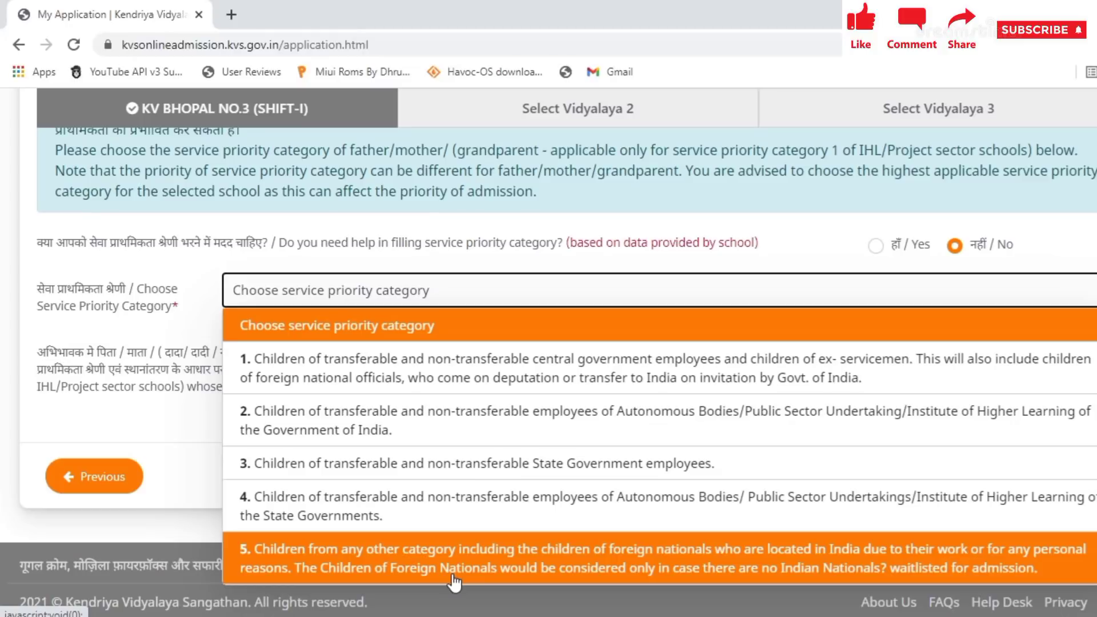
click(291, 565)
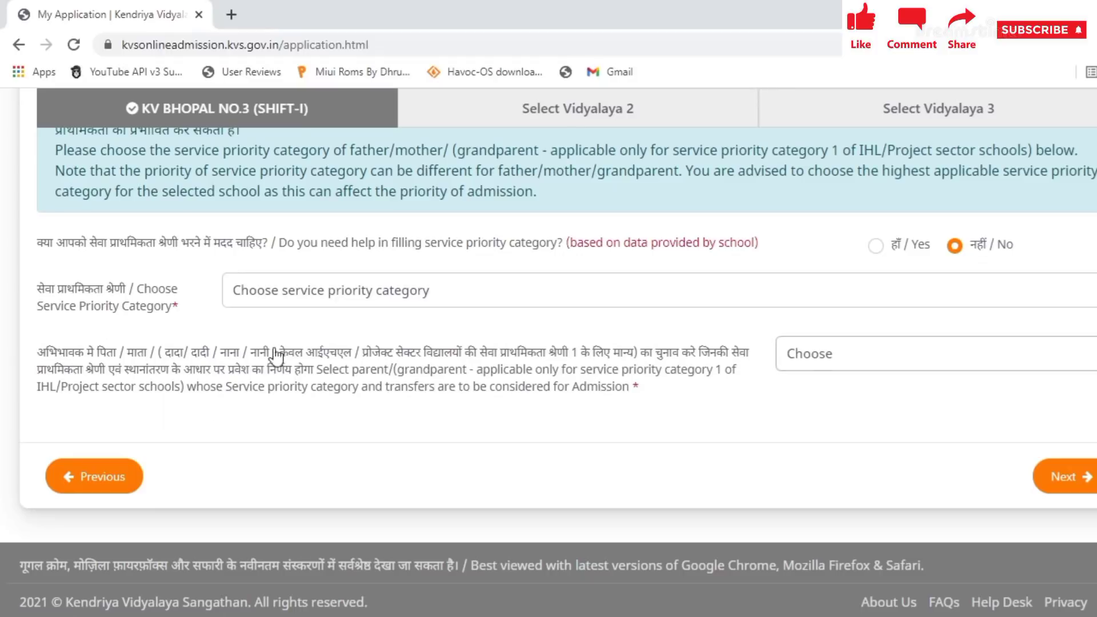
click(478, 293)
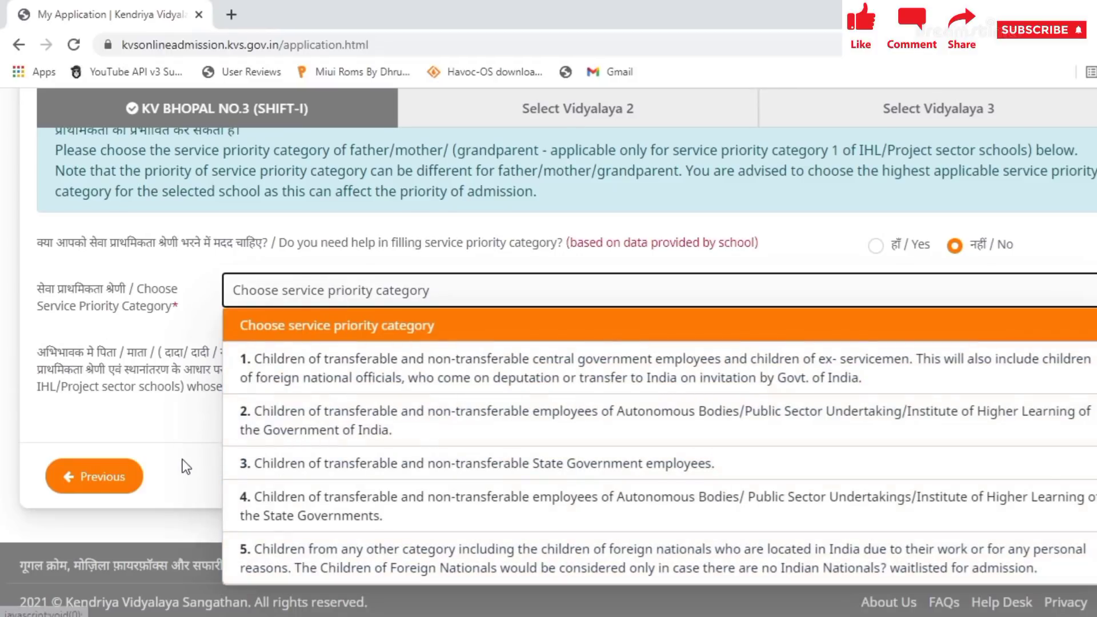
click(182, 466)
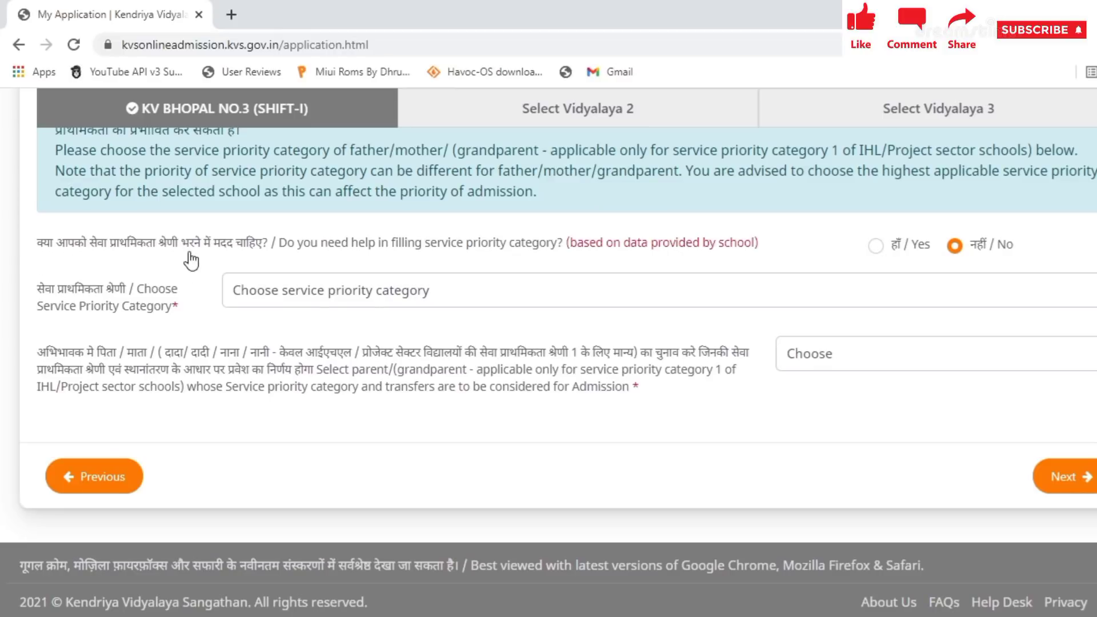
drag(186, 257, 269, 258)
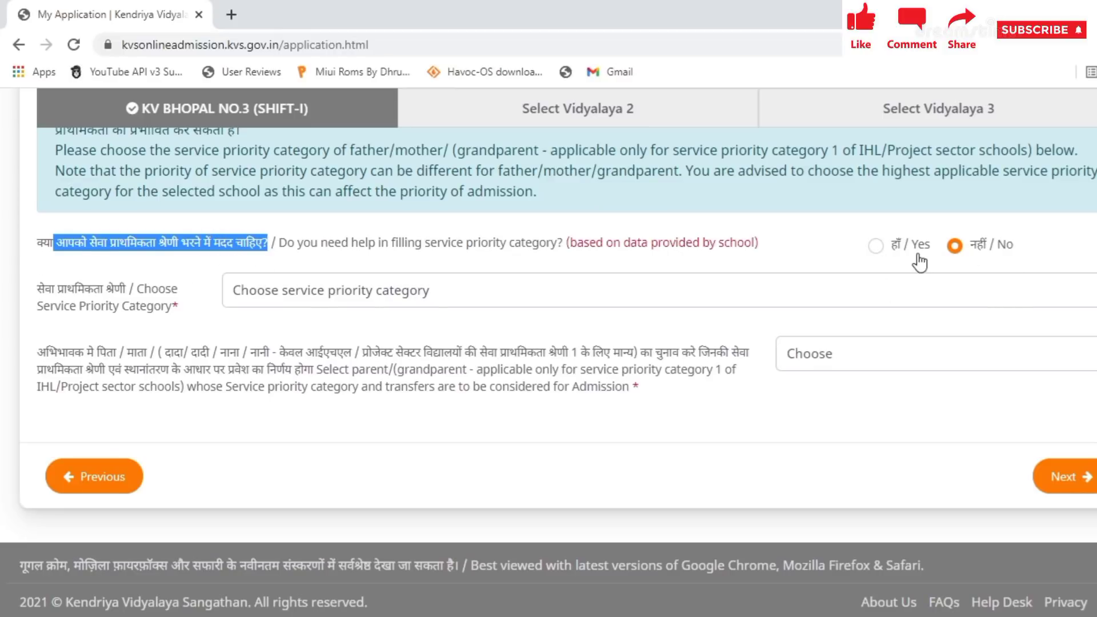
click(878, 255)
click(877, 246)
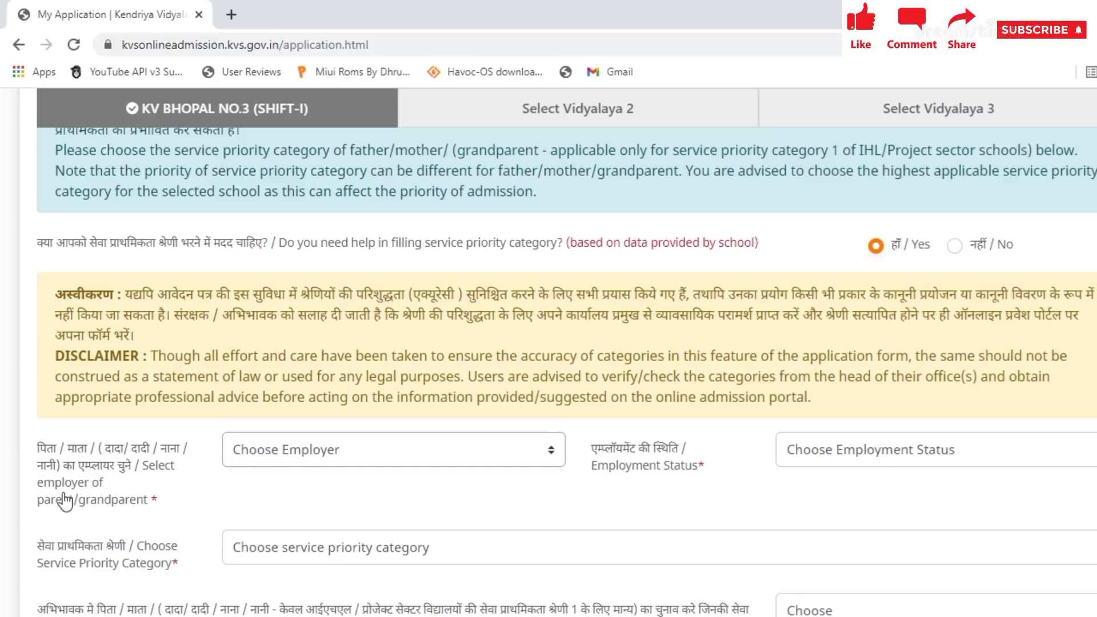
- Set employer to Self Employed/Business/Private Service and employment status to NA
click(289, 455)
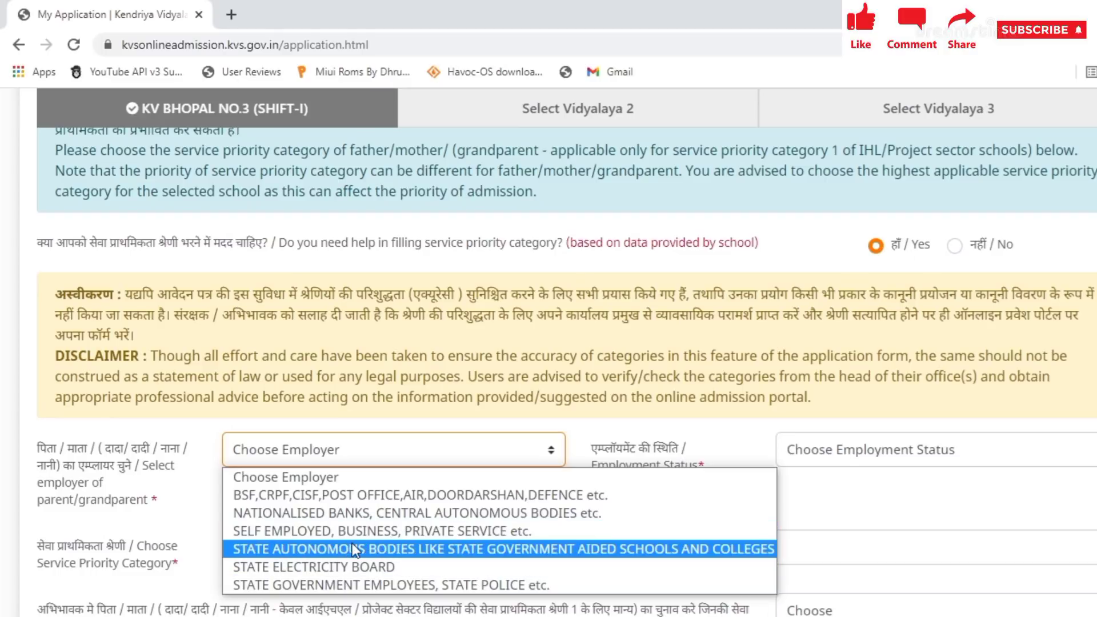
click(425, 529)
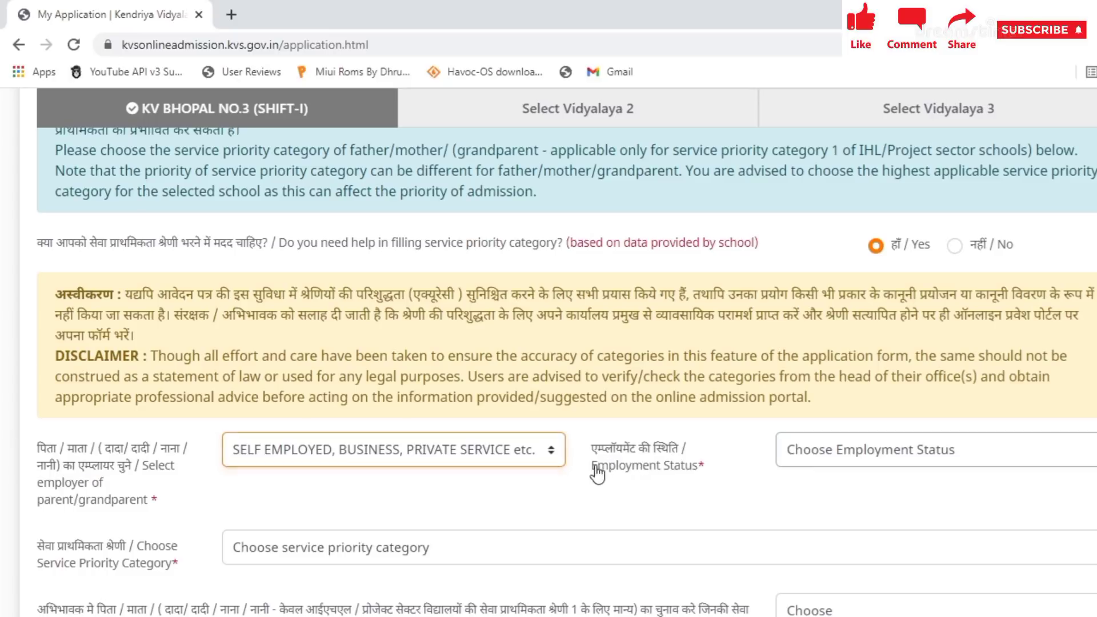
drag(598, 473, 823, 461)
click(838, 451)
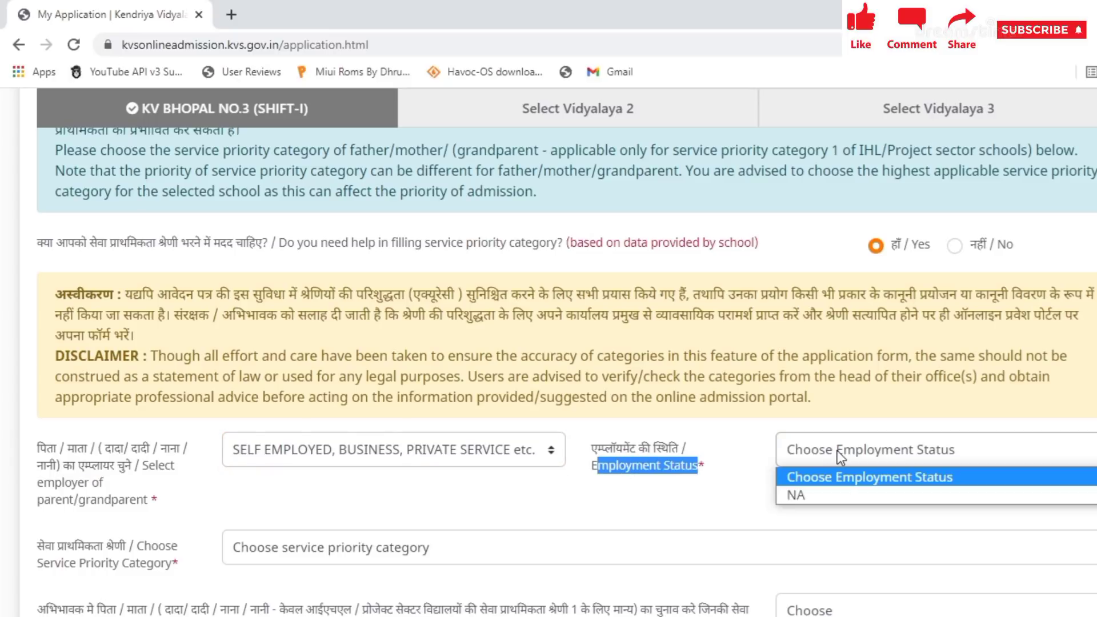
click(838, 495)
scroll(749, 509, down, 3)
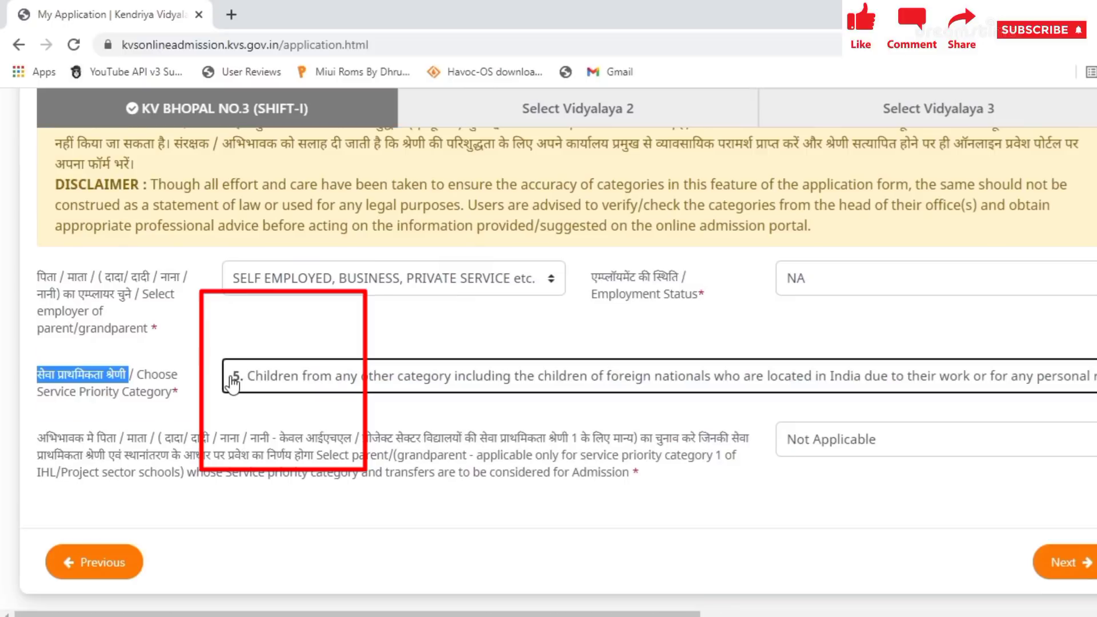
click(231, 389)
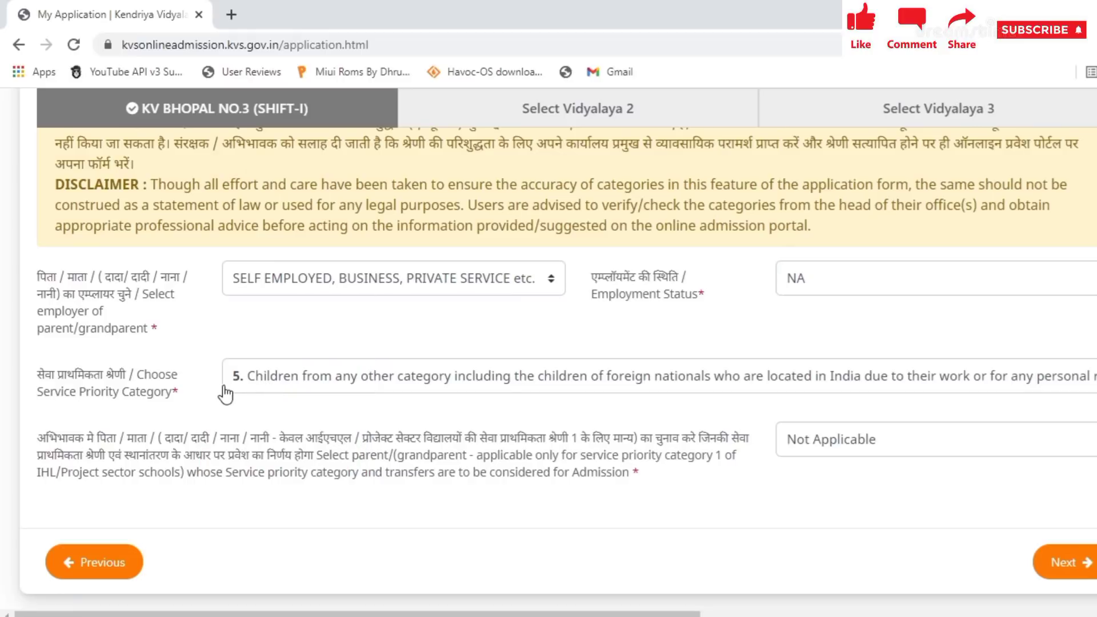
- Try a nationalised-bank employer with Serving (Permanent) status, then switch back to Self Employed
click(373, 283)
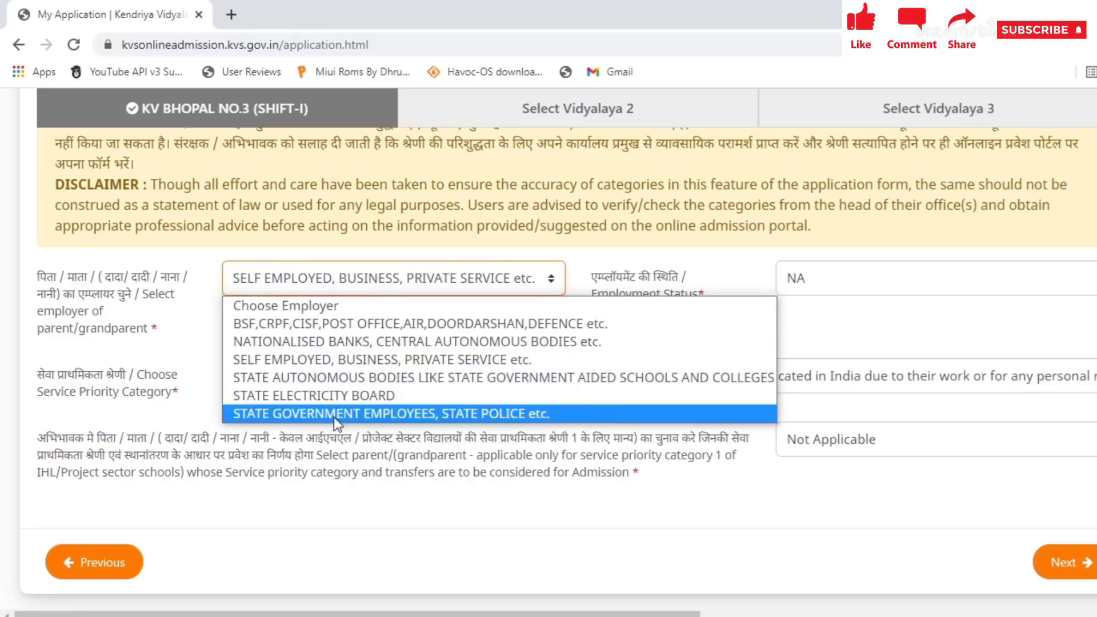
click(406, 342)
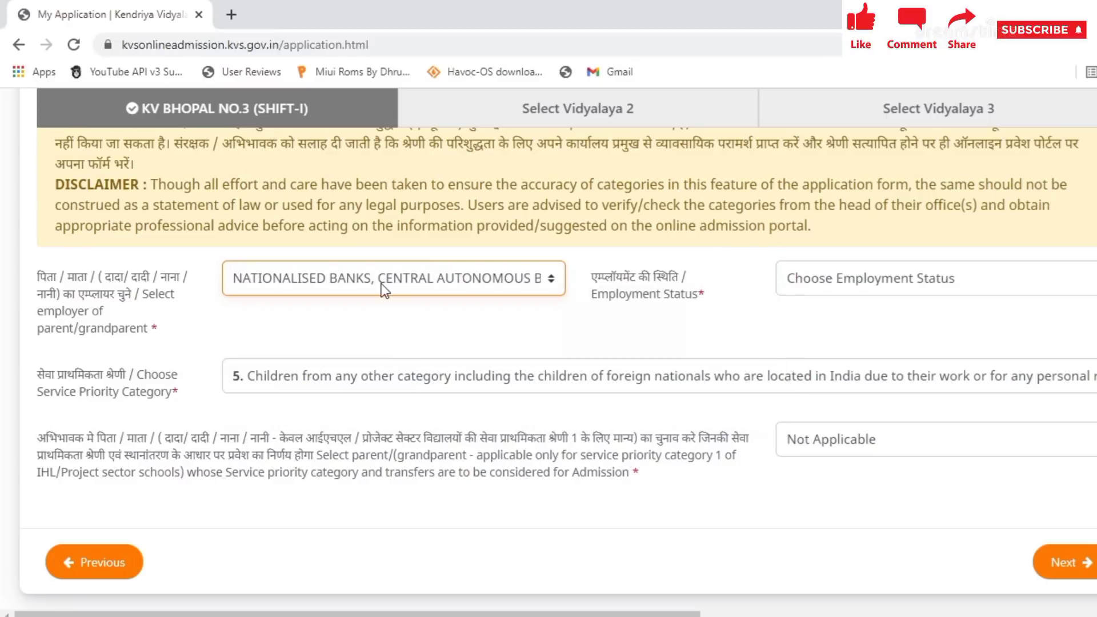
click(893, 280)
click(879, 324)
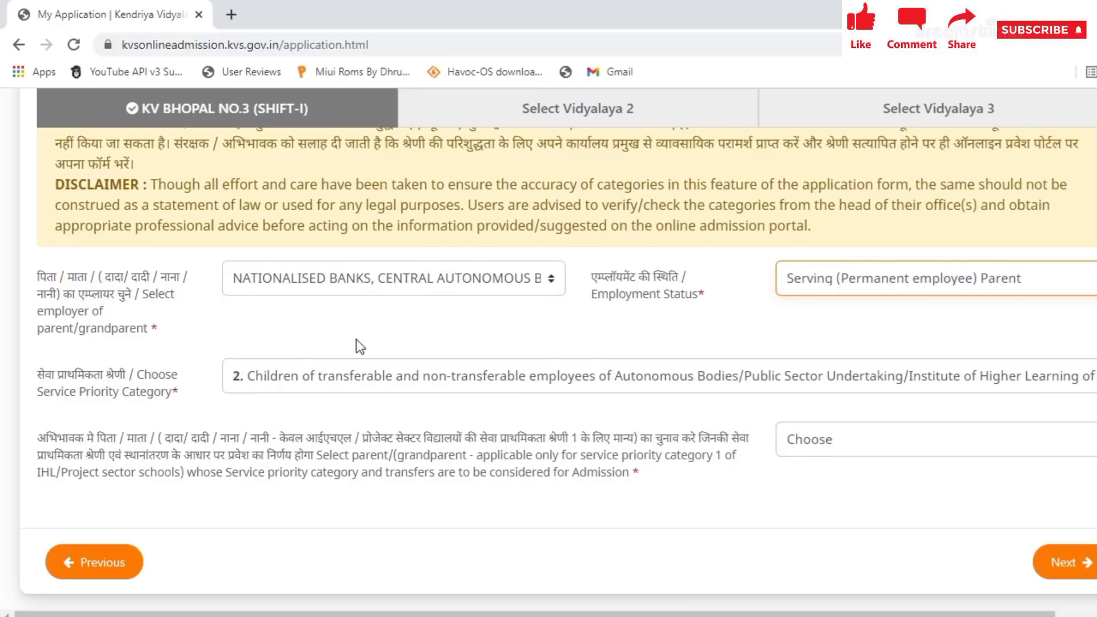
click(366, 283)
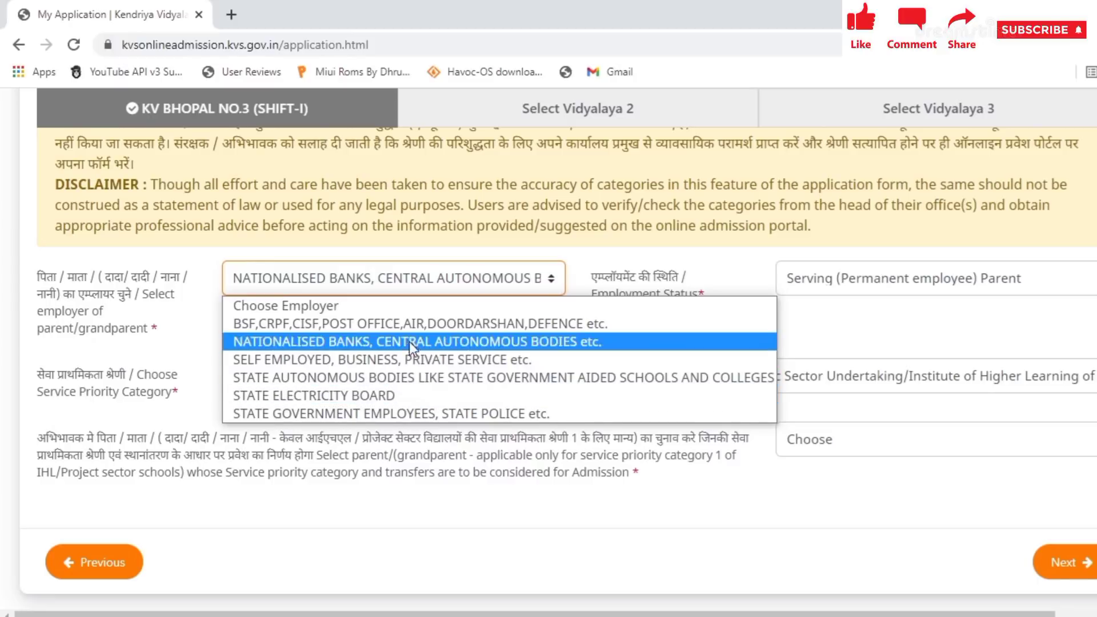
click(447, 360)
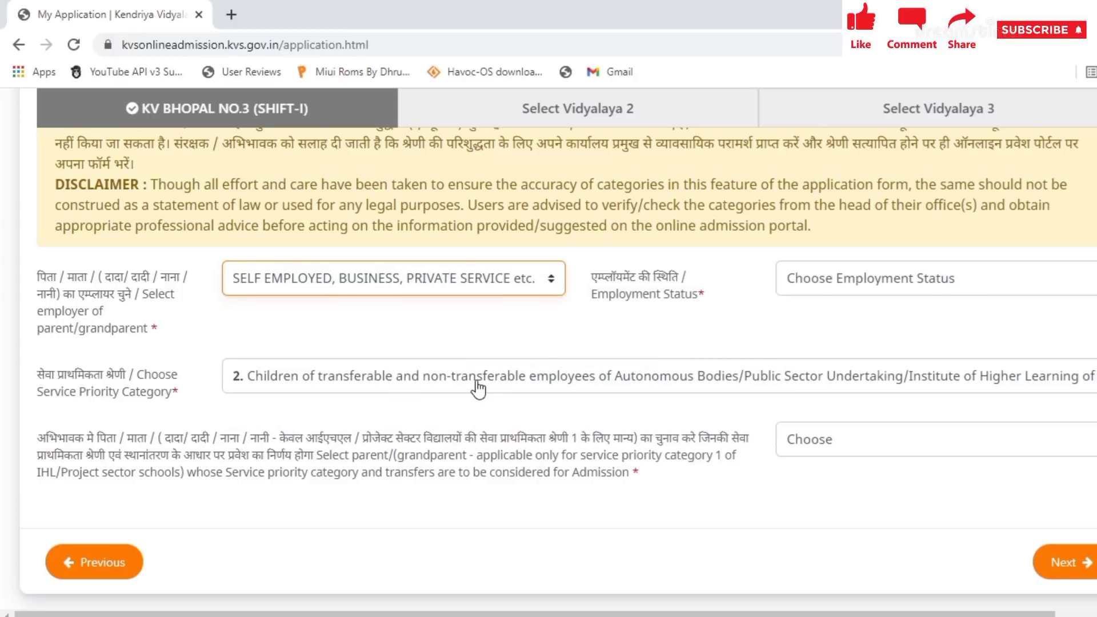
- Restore employment status NA, keeping priority category 5 and parent Not Applicable
click(477, 383)
click(525, 408)
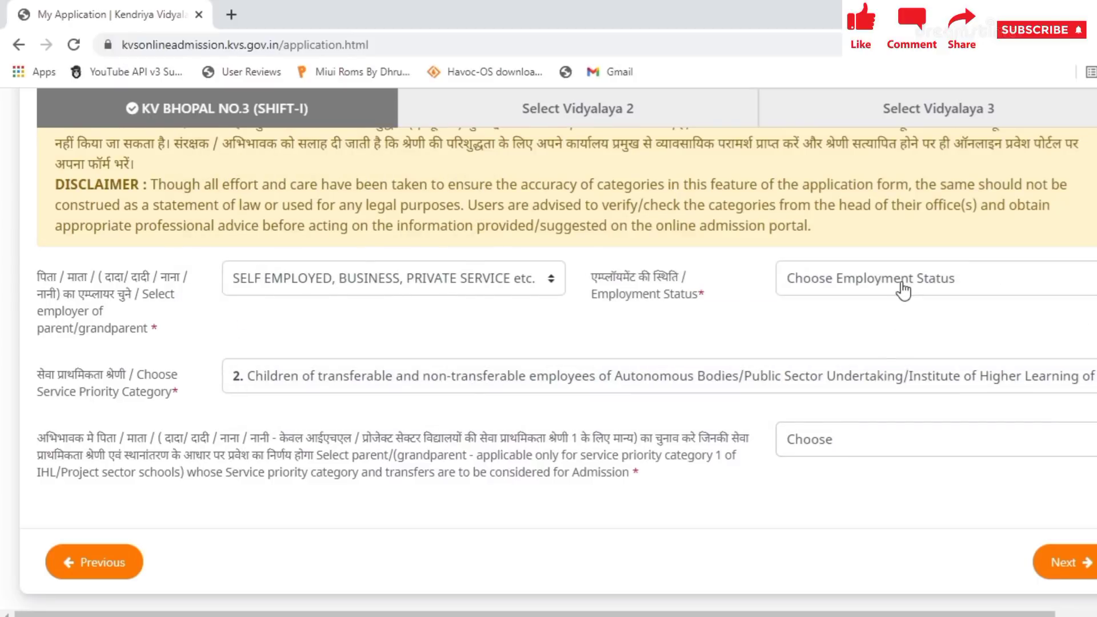
click(902, 285)
click(870, 321)
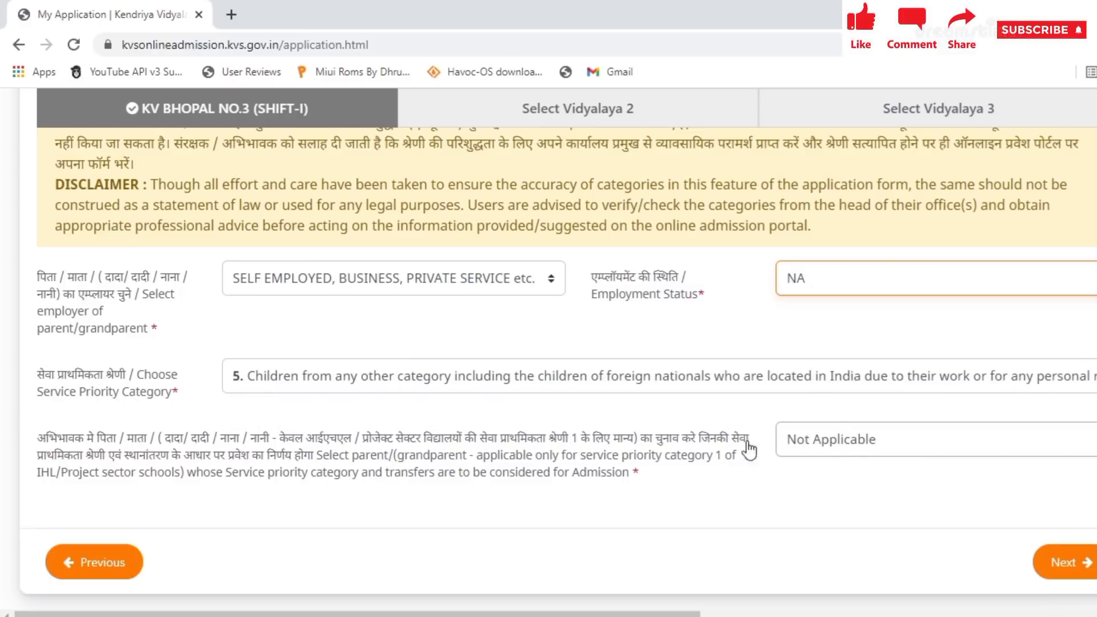
click(846, 449)
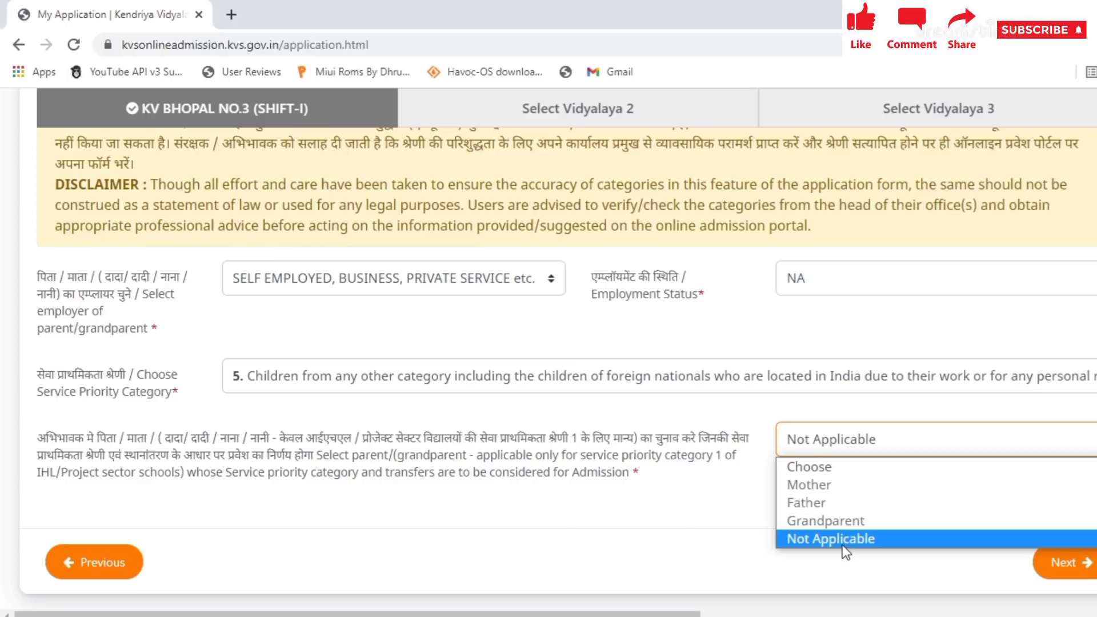
scroll(845, 552, up, 1)
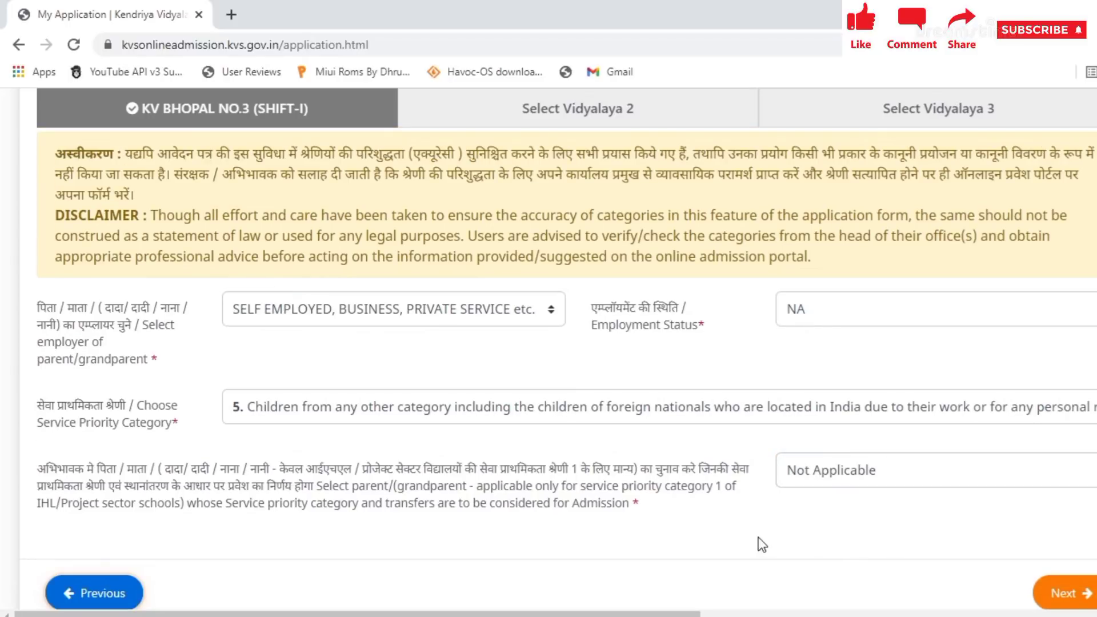
scroll(752, 536, up, 10)
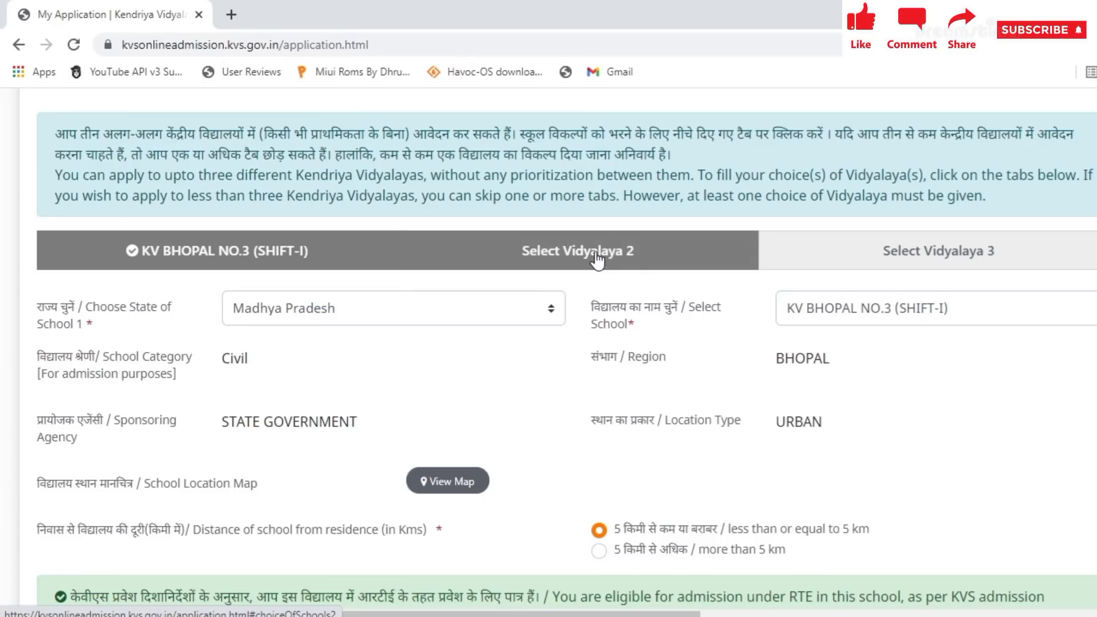
- Choose Madhya Pradesh and KV BHOPAL NO.2 for Vidyalaya 2
click(598, 258)
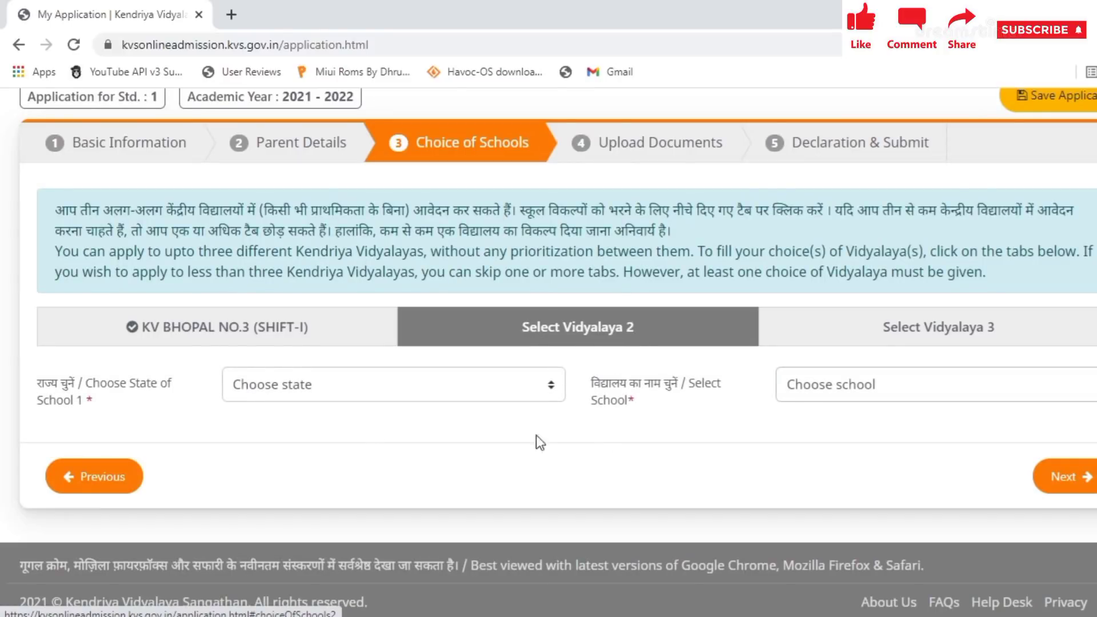
click(313, 394)
scroll(331, 234, down, 1)
scroll(332, 235, down, 5)
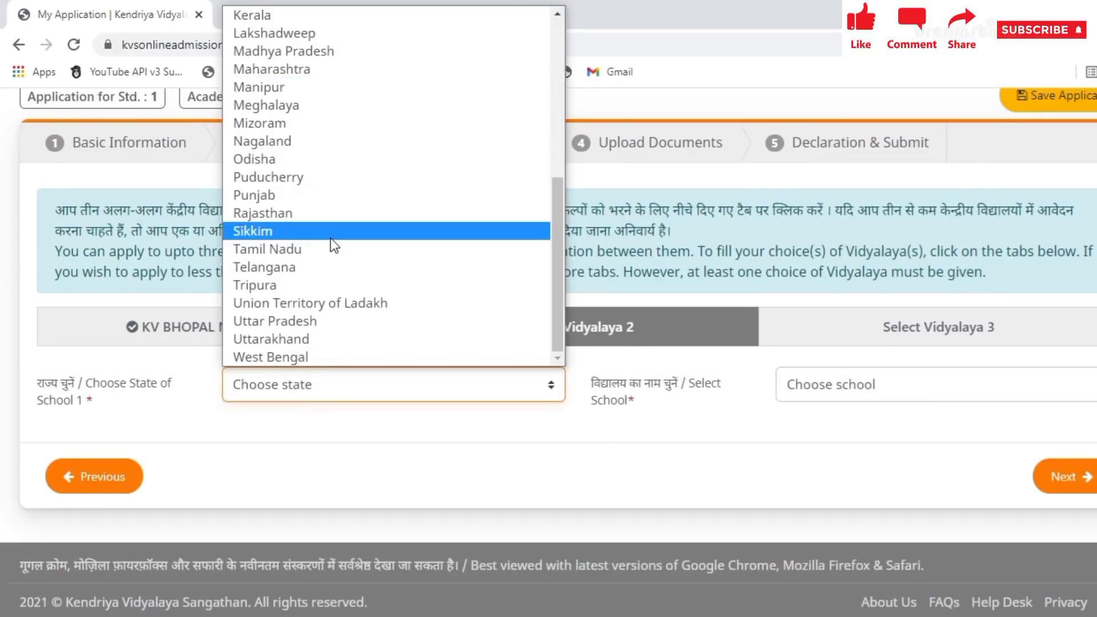
click(354, 51)
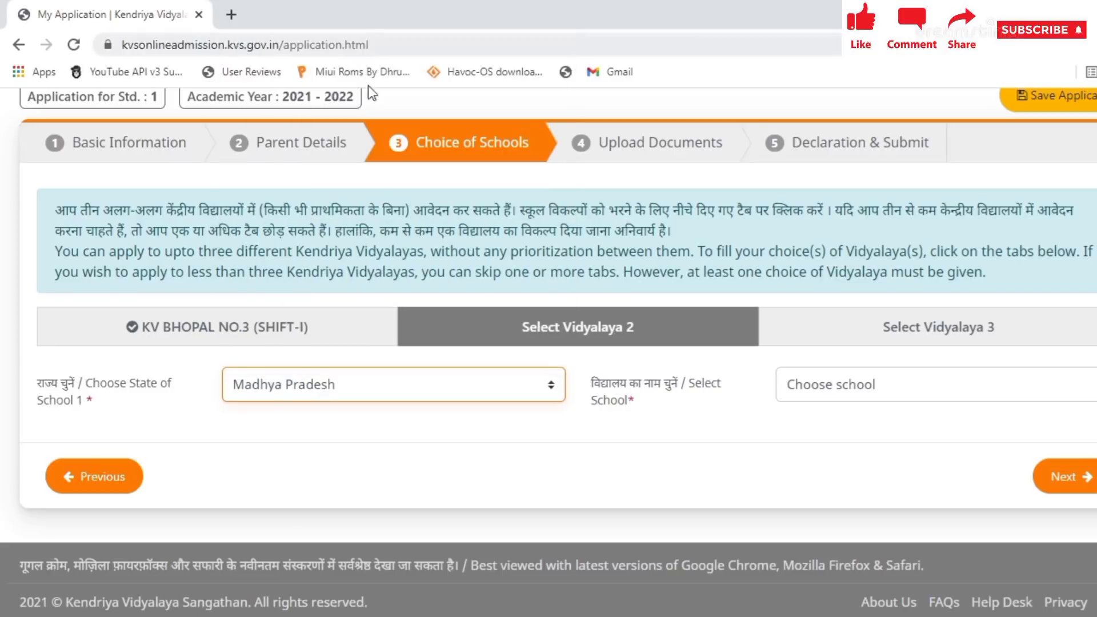
click(870, 396)
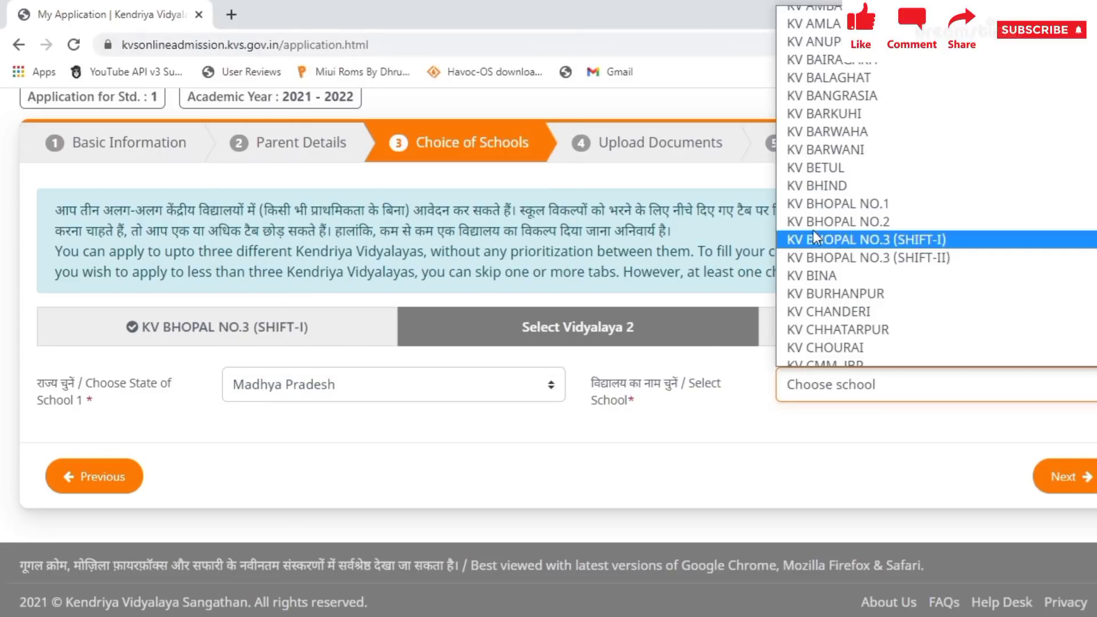
click(856, 228)
- Mark KV BHOPAL NO.2 as 5 km or less from residence
scroll(687, 448, down, 5)
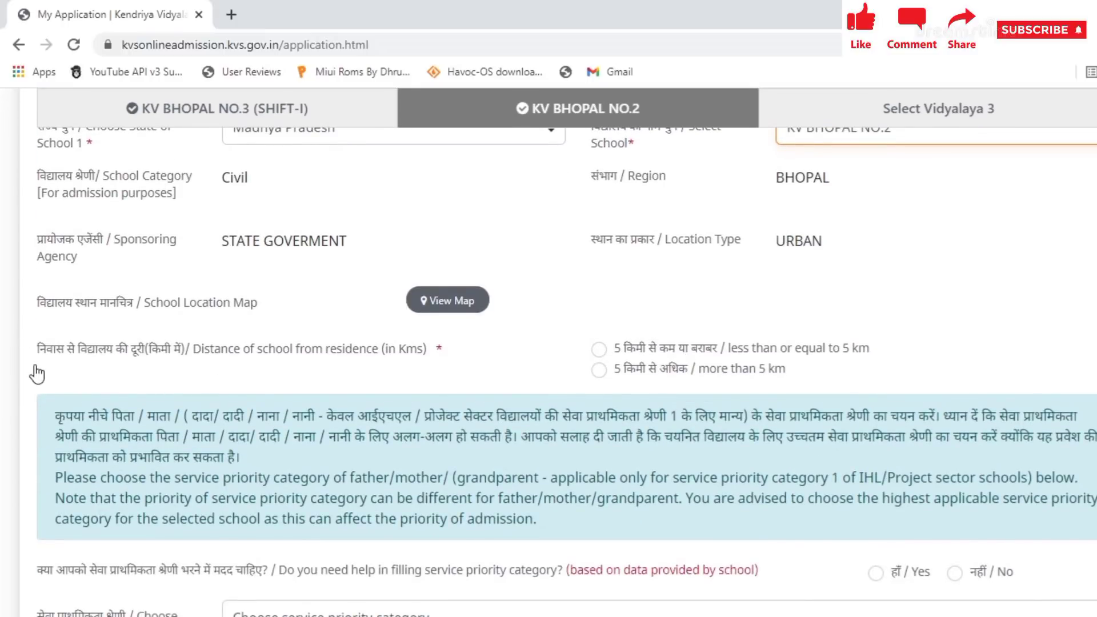
drag(36, 350, 383, 353)
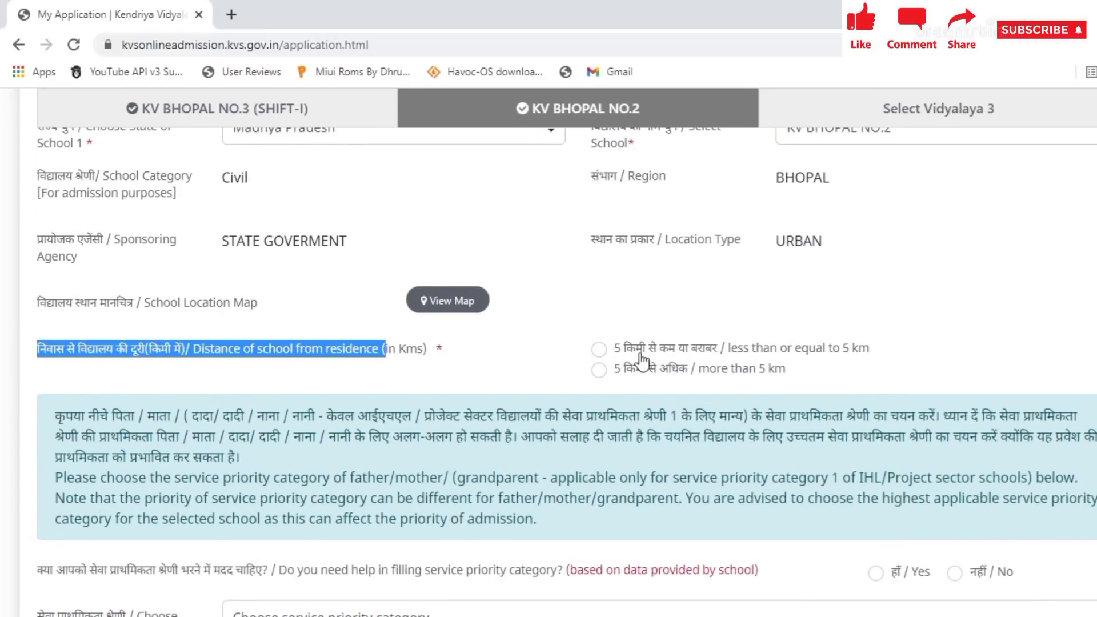
click(600, 350)
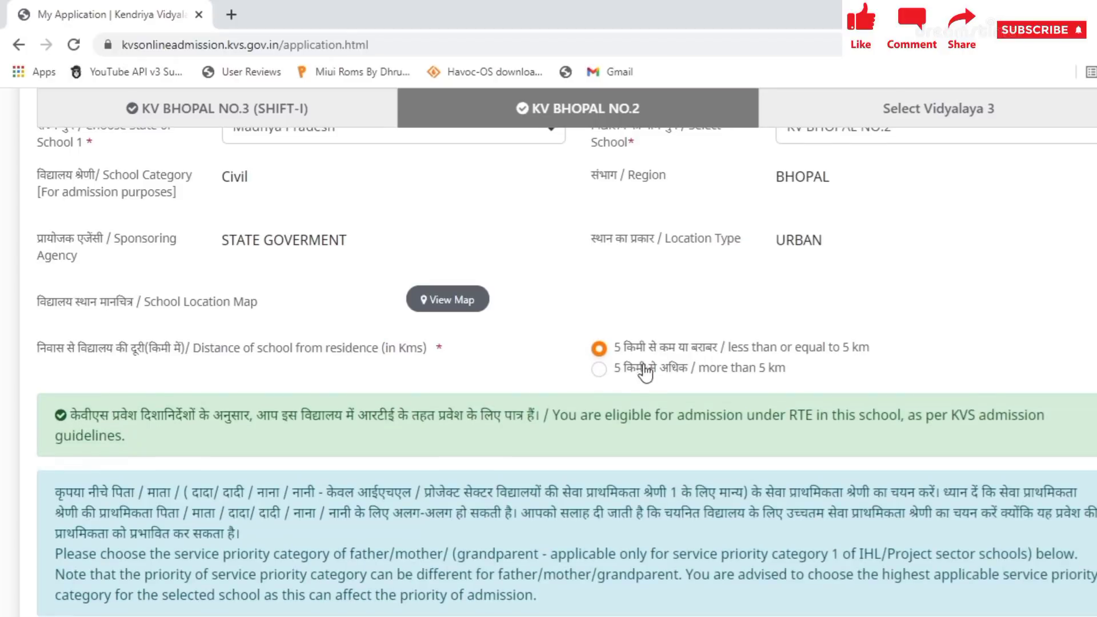
scroll(644, 375, down, 7)
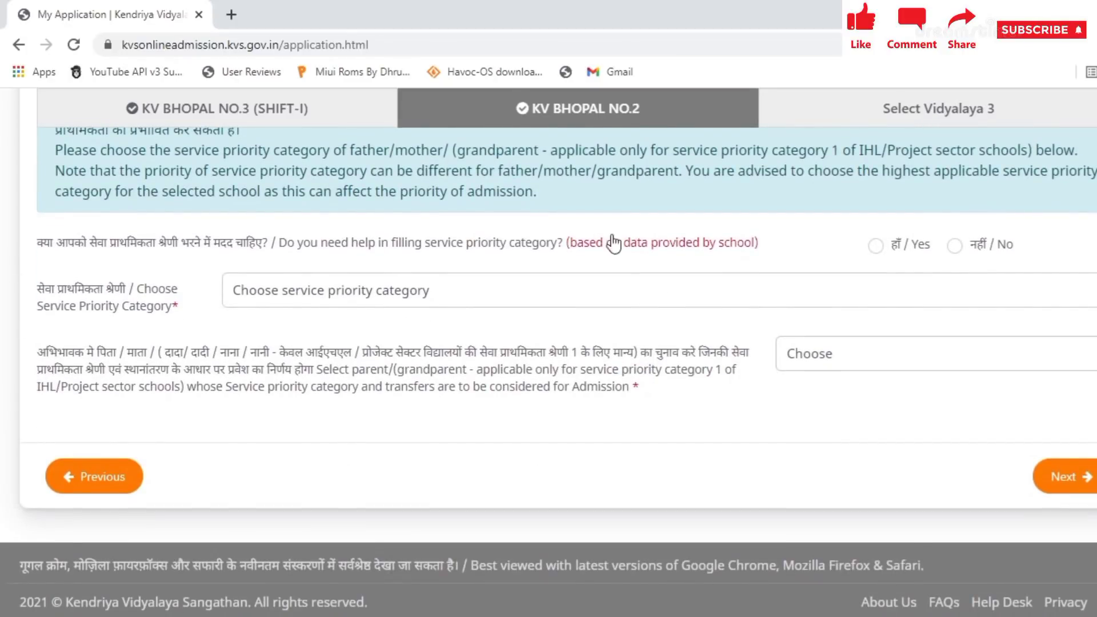
- Answer Yes for help, then set CISF/BSF/CRPF employer, Serving (Permanent) status and parent Father
click(876, 247)
click(956, 246)
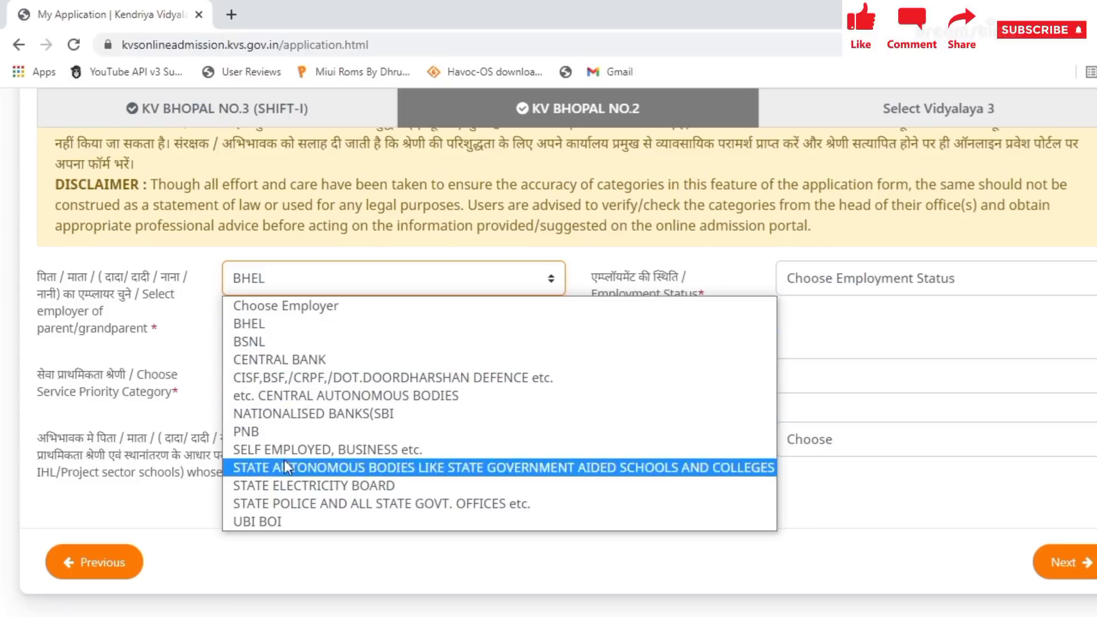
click(298, 378)
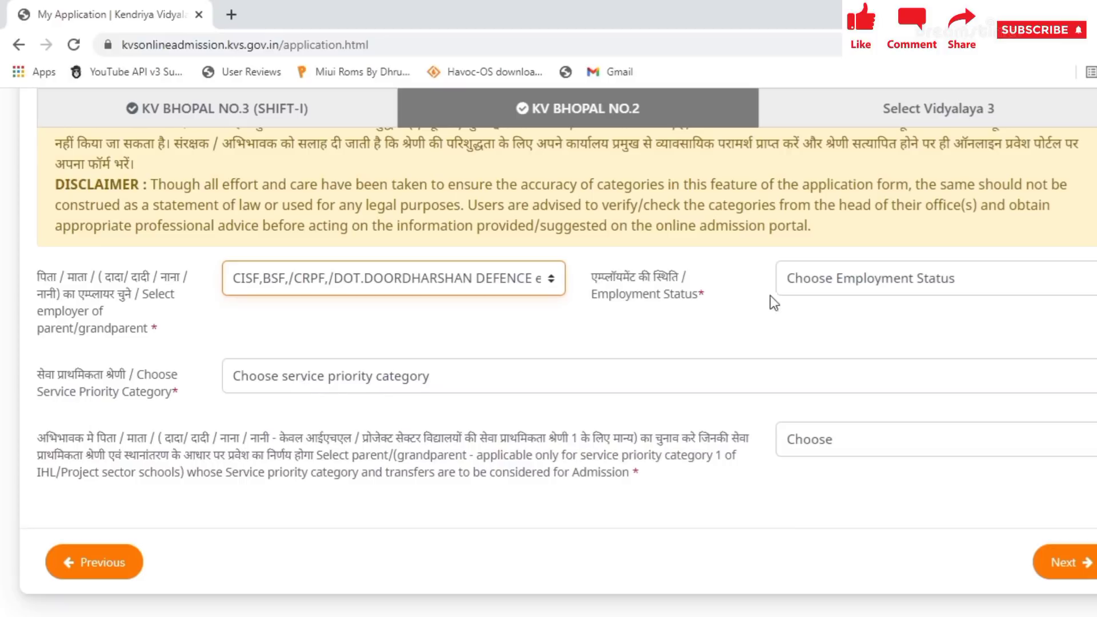
click(902, 280)
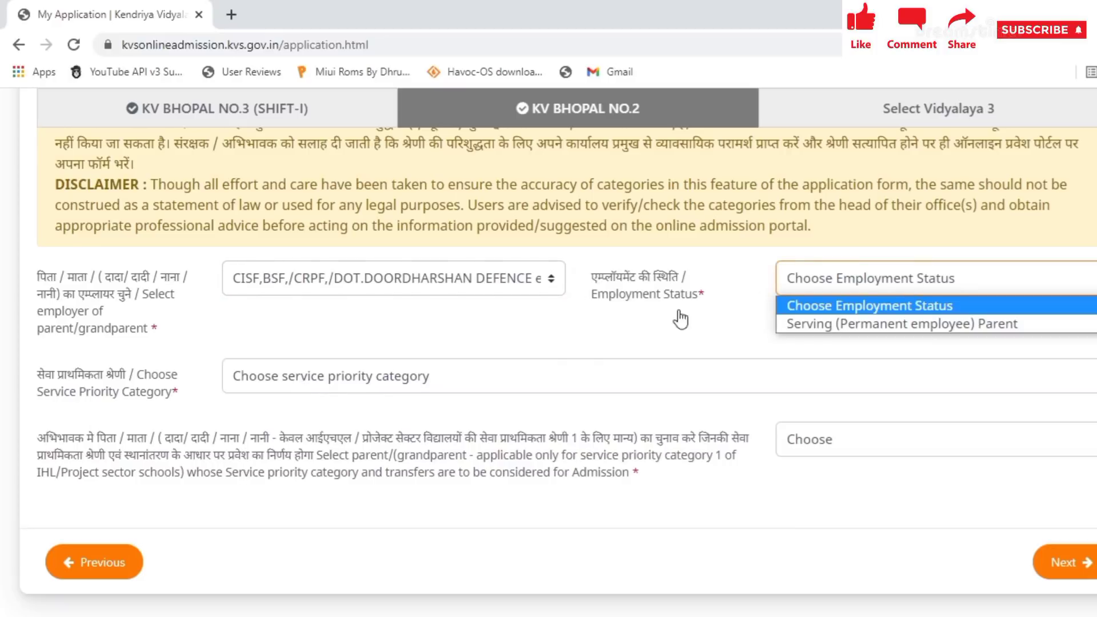
click(798, 325)
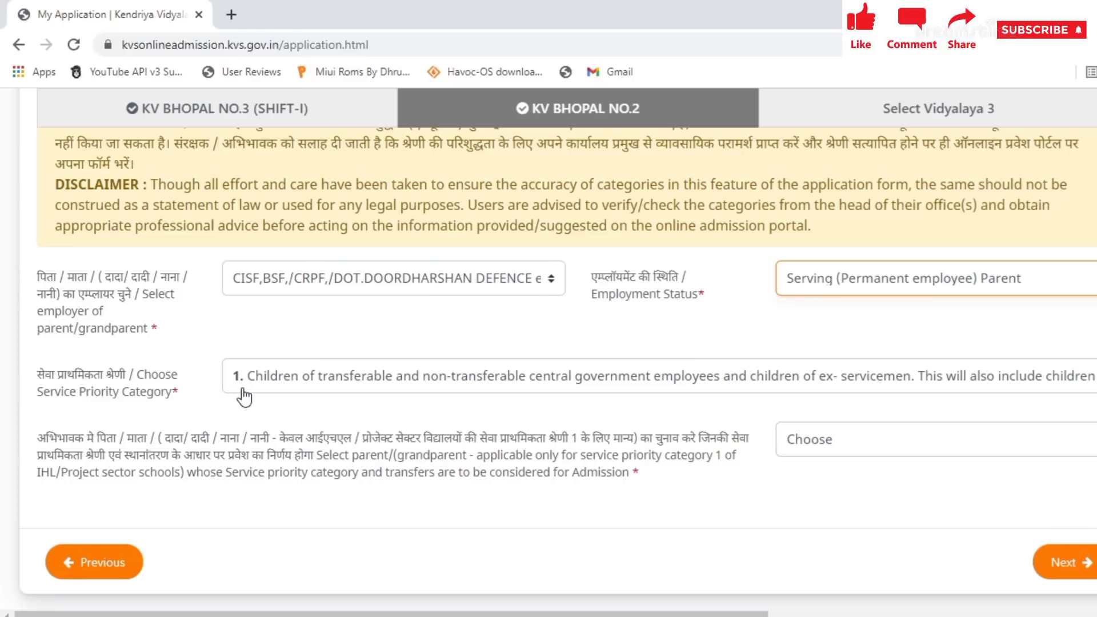
click(848, 446)
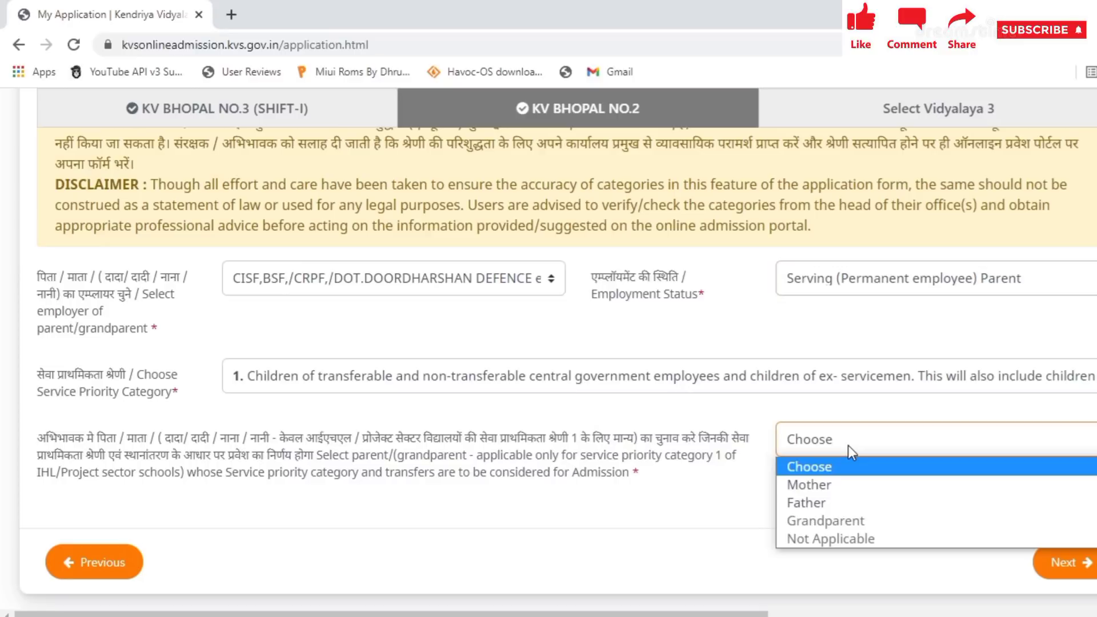
click(835, 503)
scroll(417, 523, down, 2)
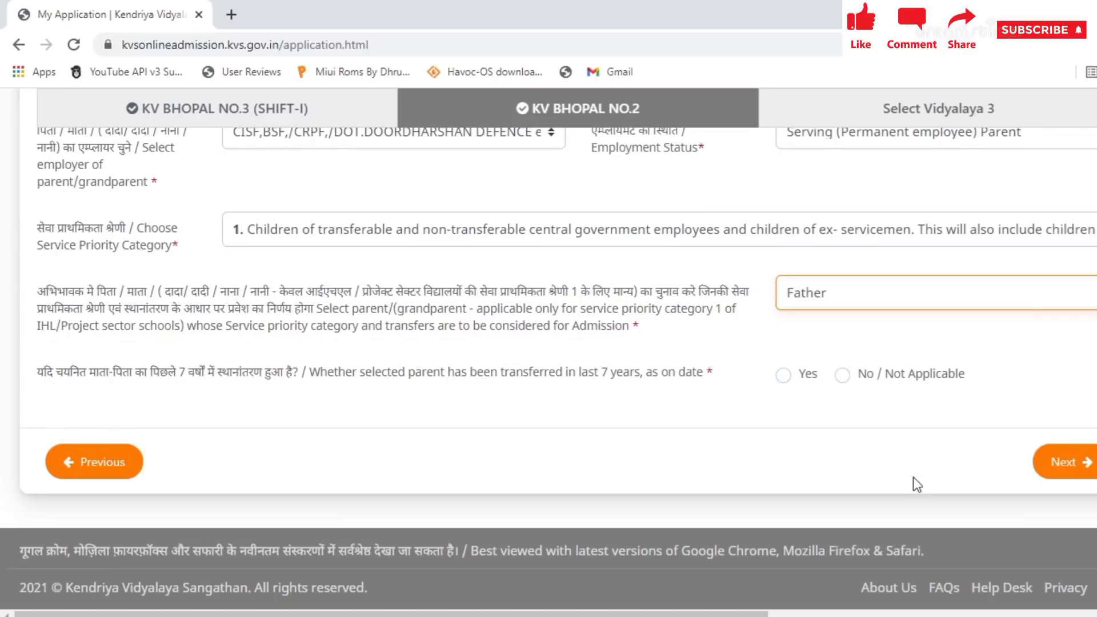
- Mark the parent as transferred and step through the transfer table fields: offices, dates, distance and order number
click(784, 378)
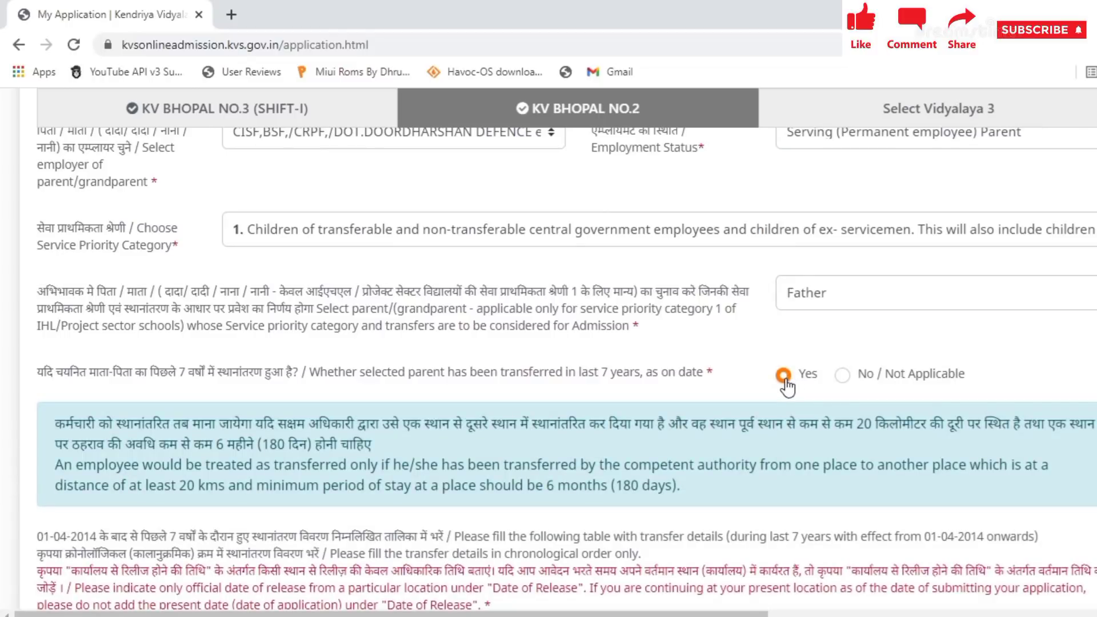
scroll(819, 436, down, 5)
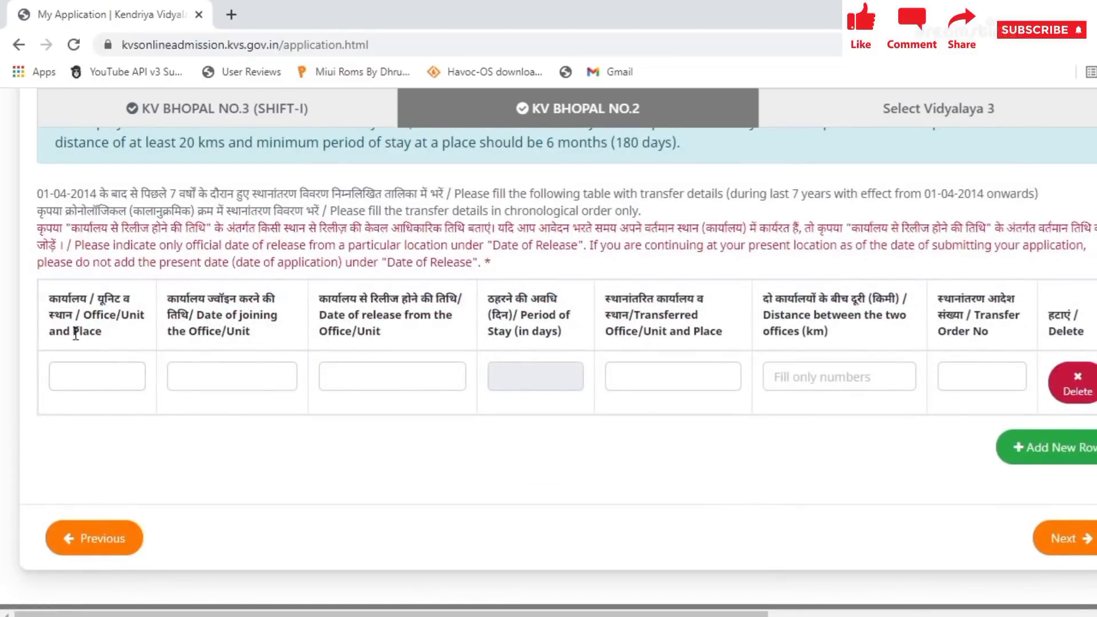
click(104, 383)
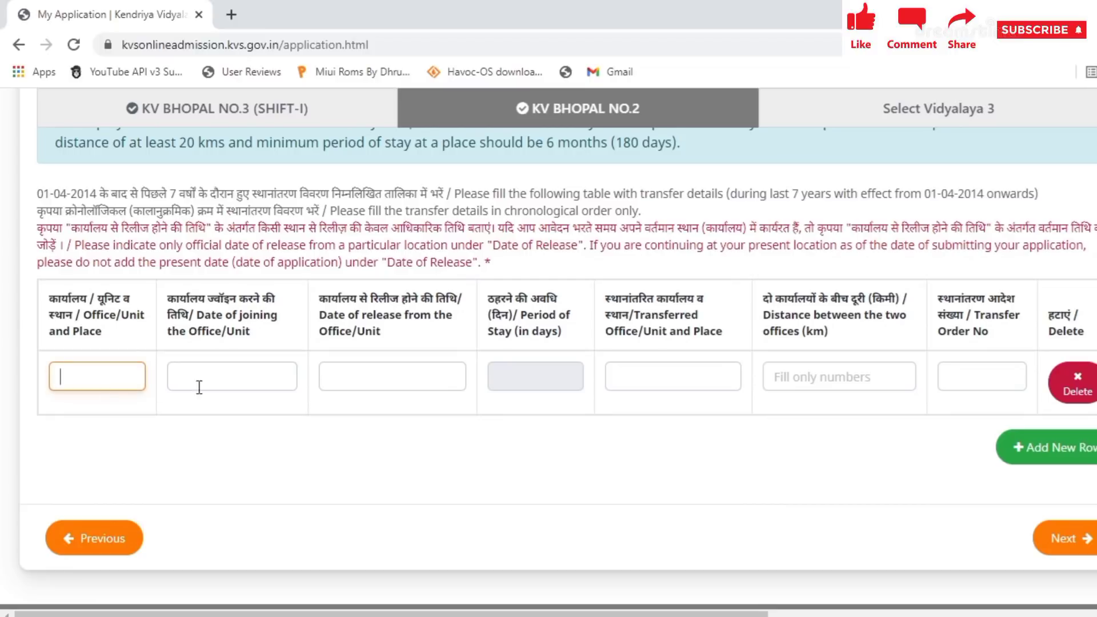
click(231, 376)
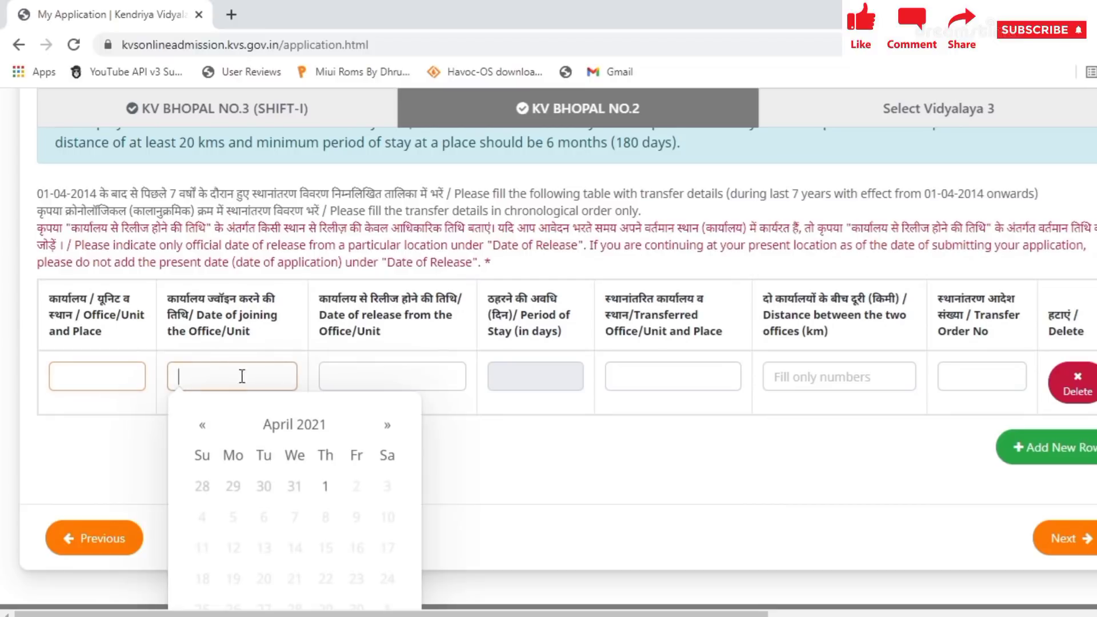
click(399, 378)
click(667, 379)
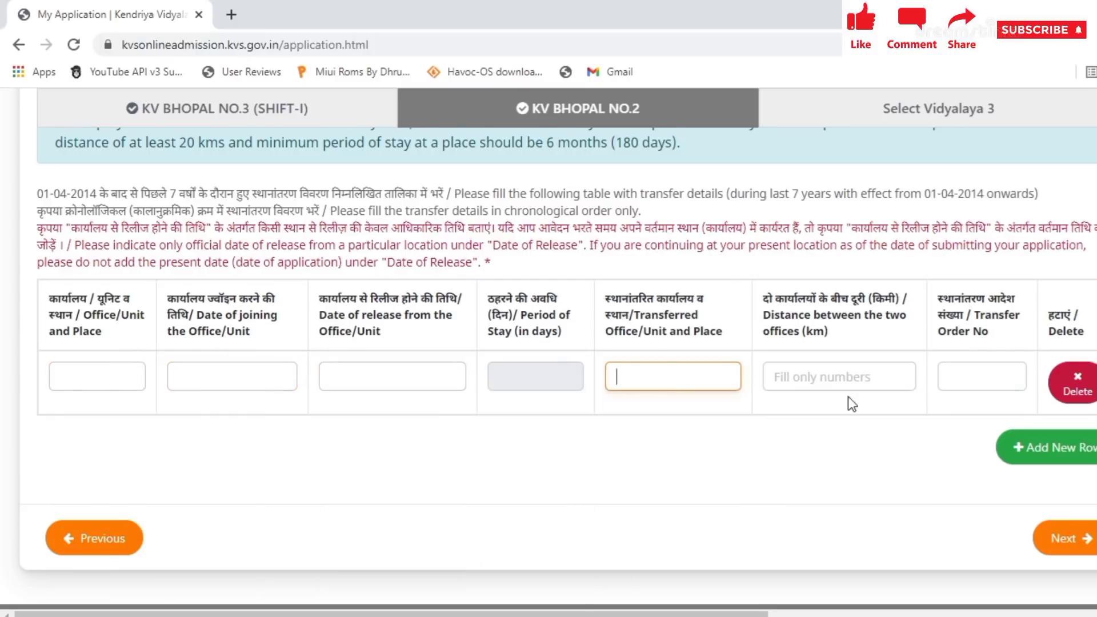
click(865, 384)
click(975, 381)
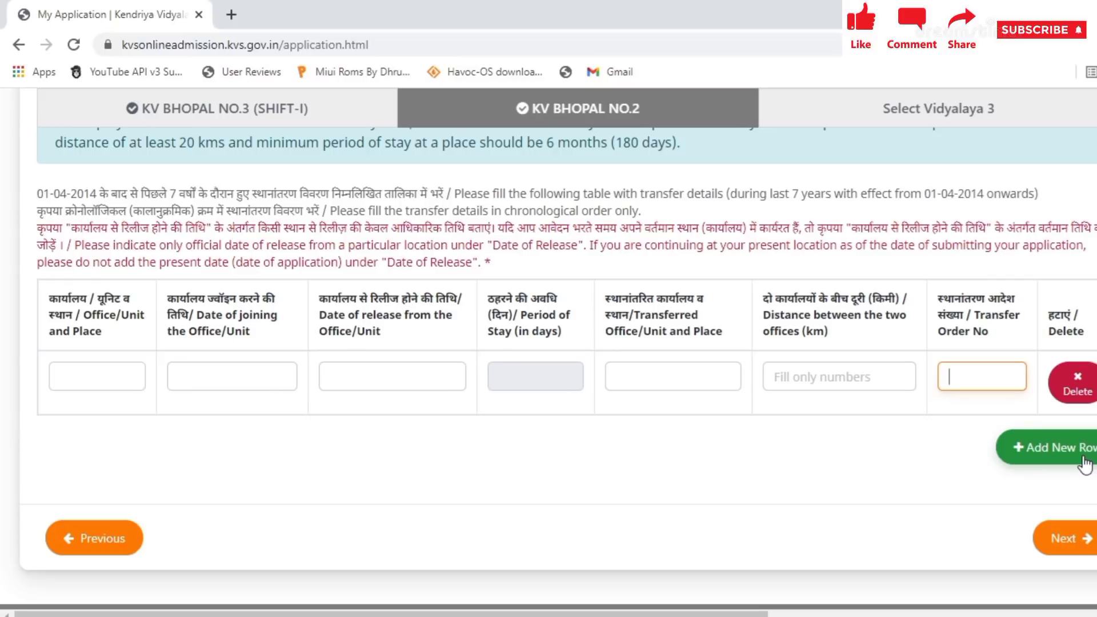
- Answer No / Not Applicable to the parent-transfer question for KV BHOPAL NO.2
scroll(999, 466, up, 6)
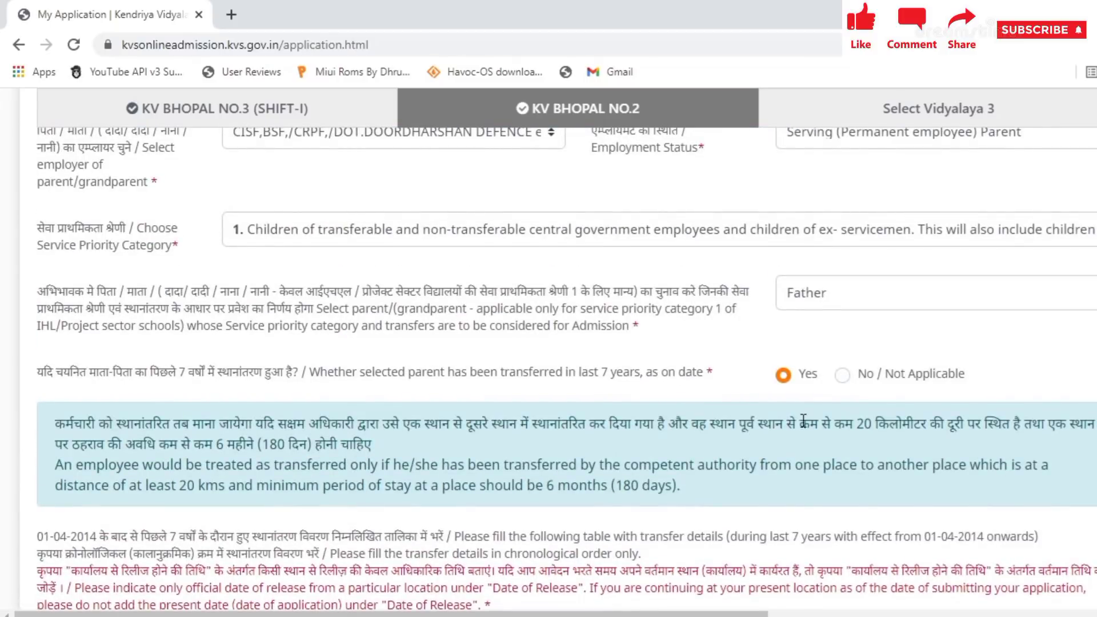
click(842, 377)
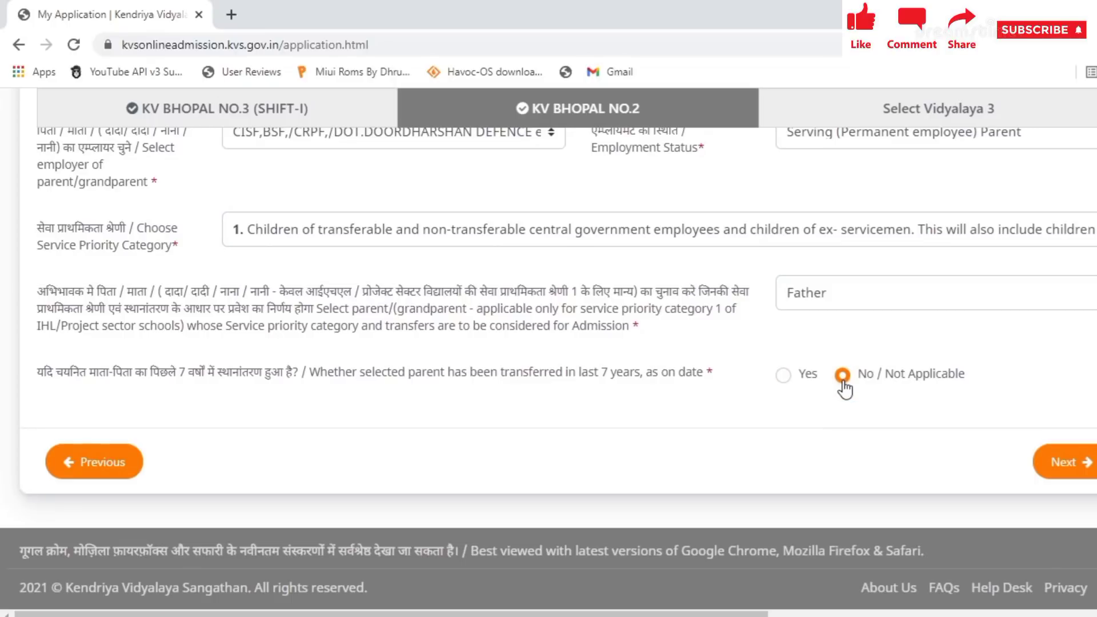
scroll(840, 391, up, 8)
scroll(852, 527, down, 4)
scroll(551, 438, up, 12)
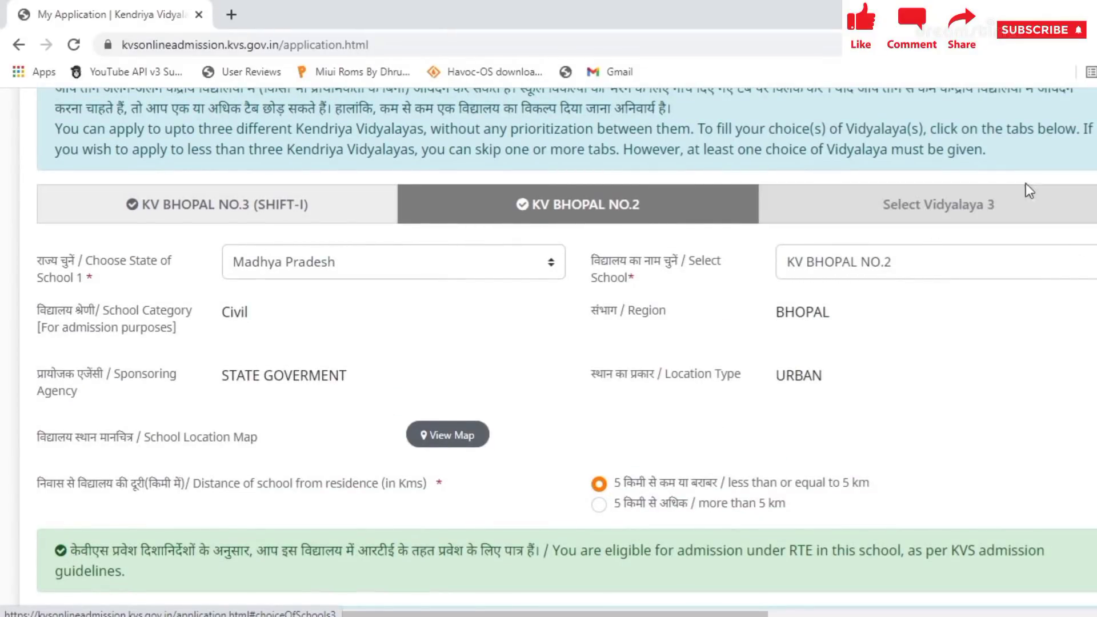
- Set Vidyalaya 3 to Madhya Pradesh, KV BHOPAL NO.3 (SHIFT-II), and save the application
click(949, 215)
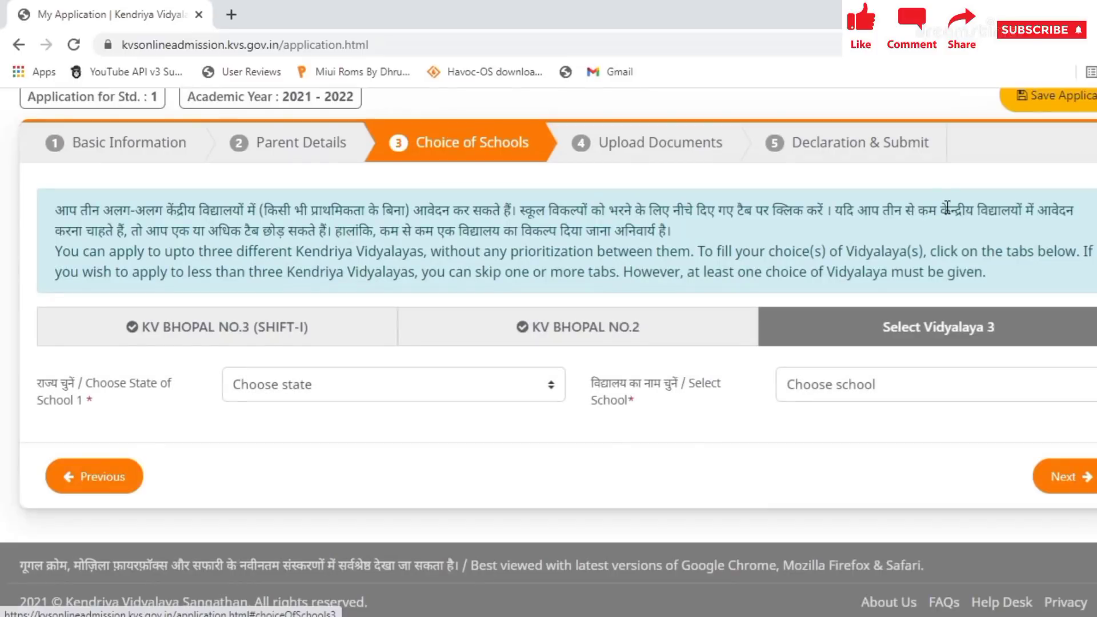
click(288, 389)
scroll(299, 193, down, 5)
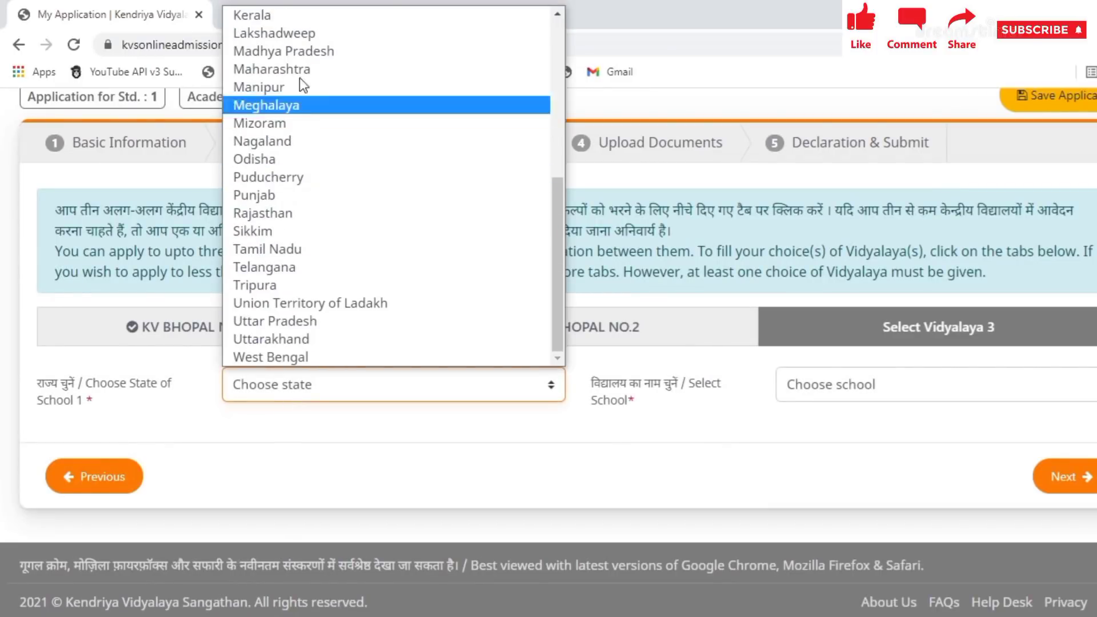
click(299, 39)
click(829, 383)
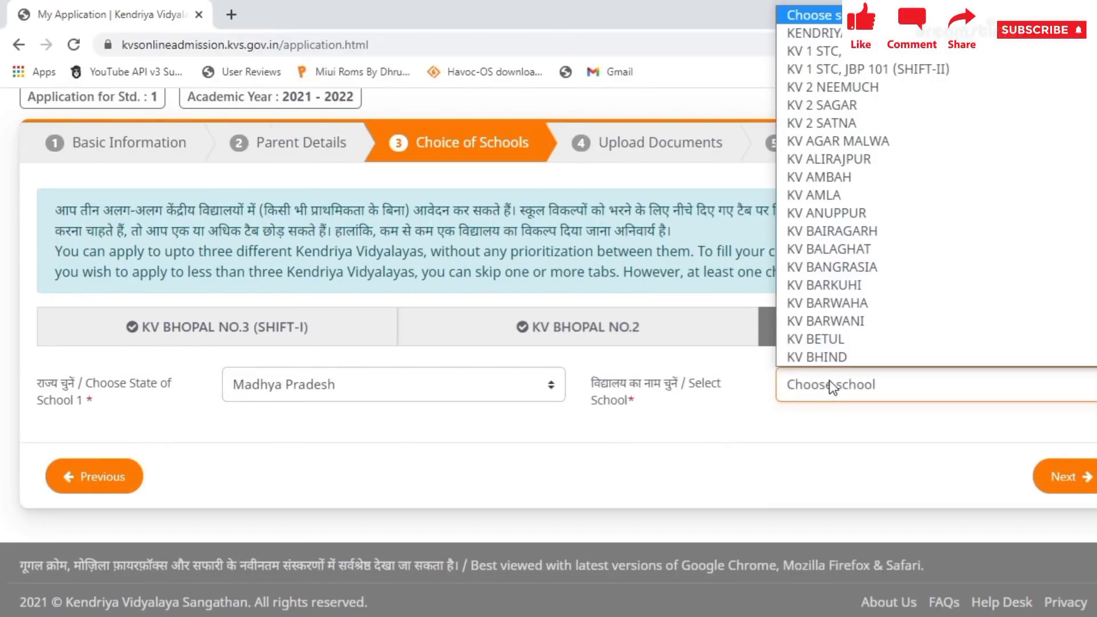
scroll(913, 149, down, 5)
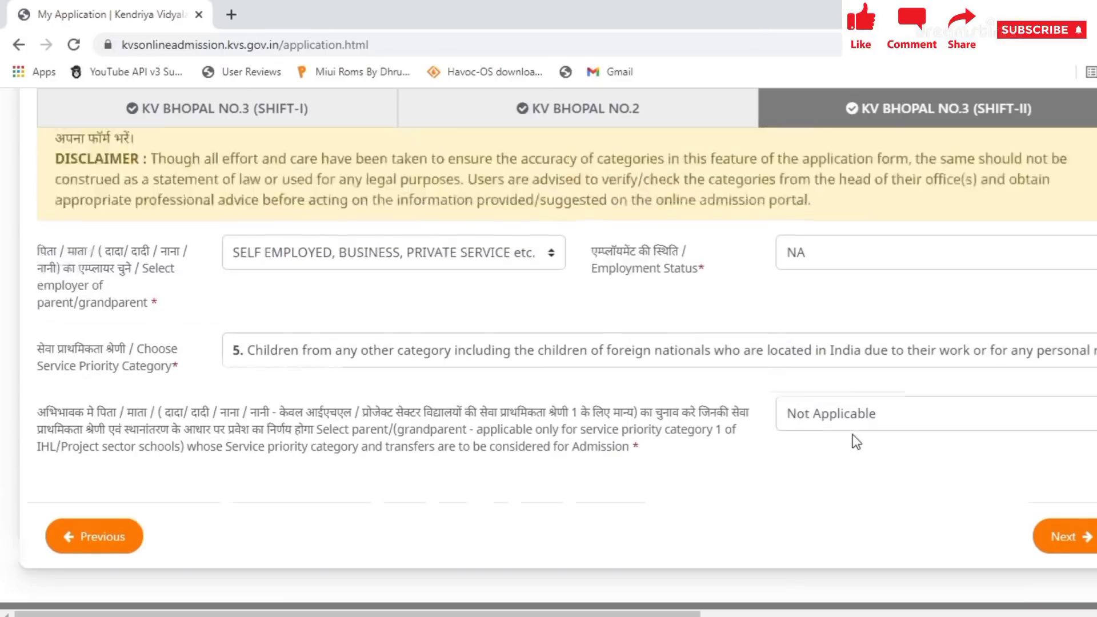
scroll(853, 435, up, 10)
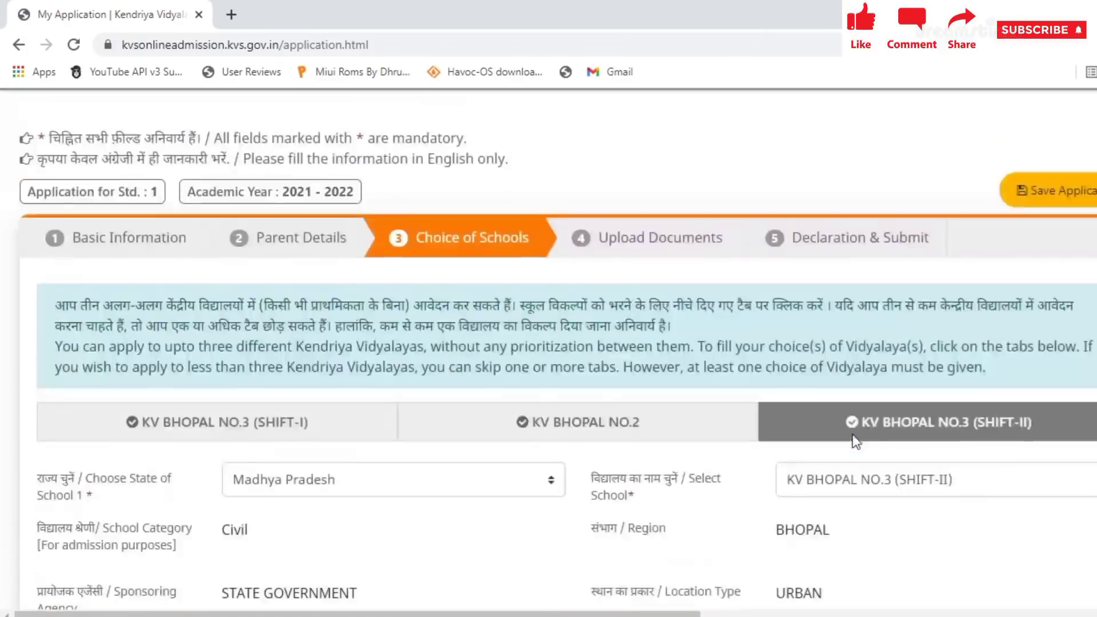
click(1070, 195)
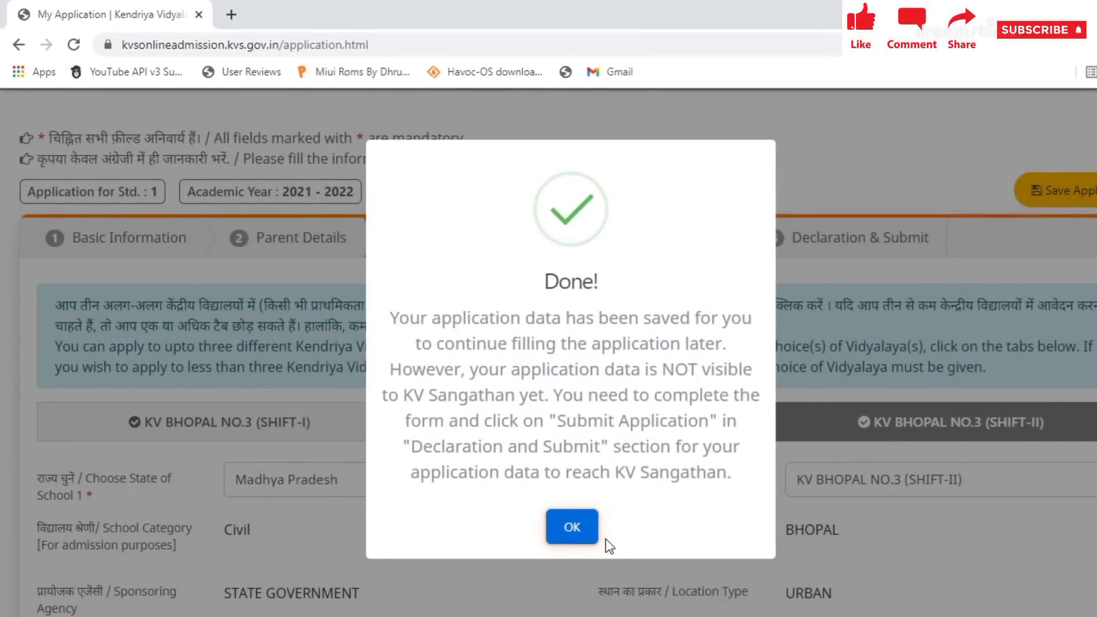
click(578, 537)
- Advance to Upload Documents and highlight the .pdf, .jpg and 256 KB limits in the upload hint
scroll(707, 448, down, 10)
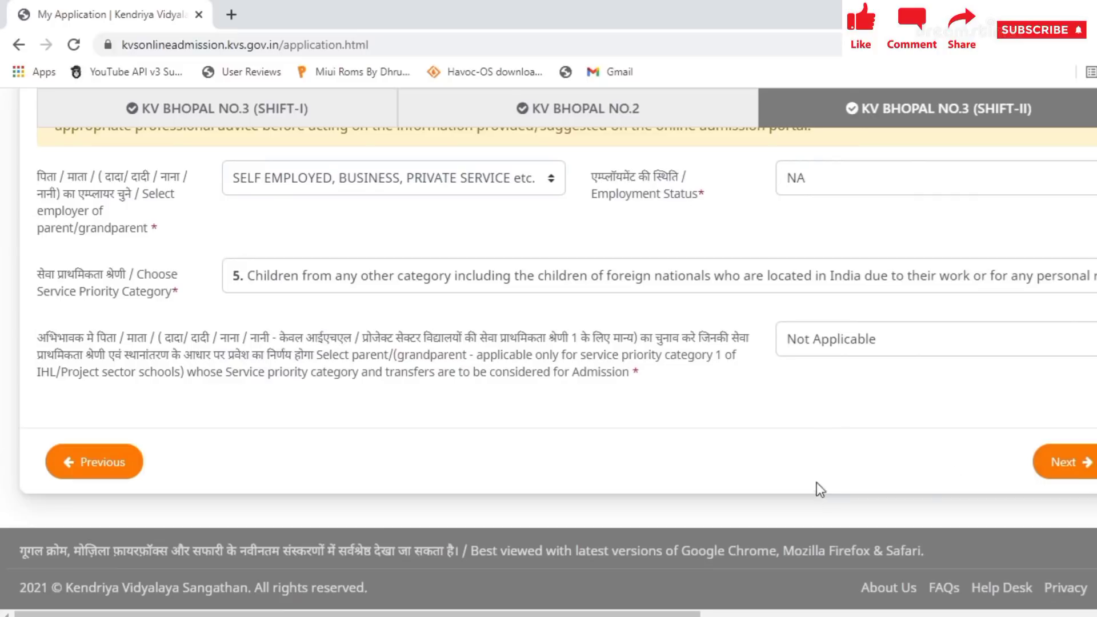
click(1072, 465)
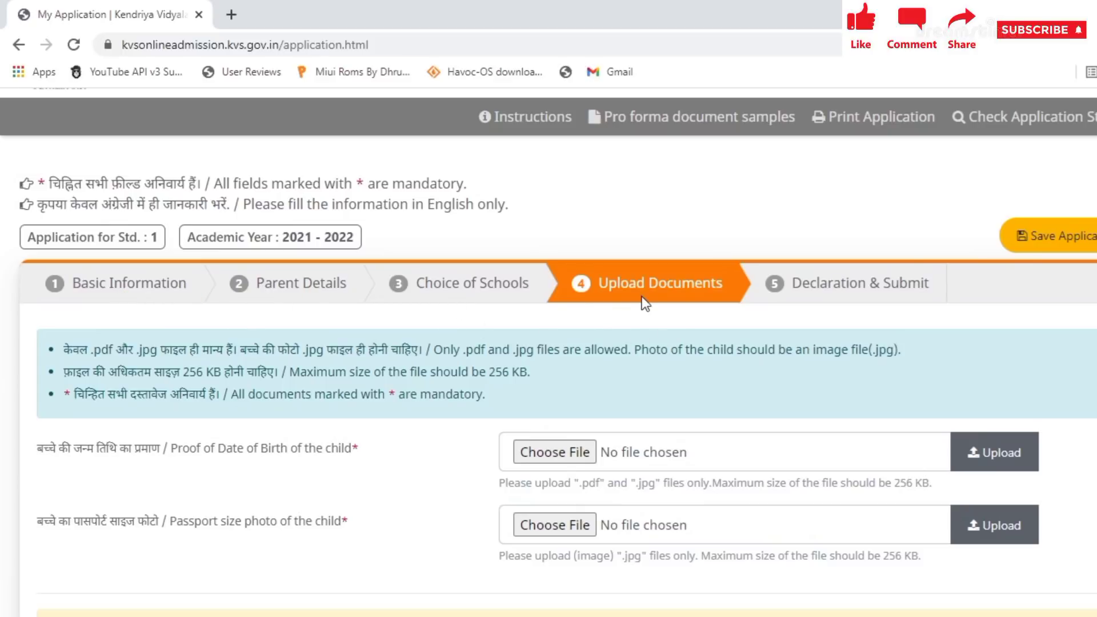
scroll(645, 303, down, 3)
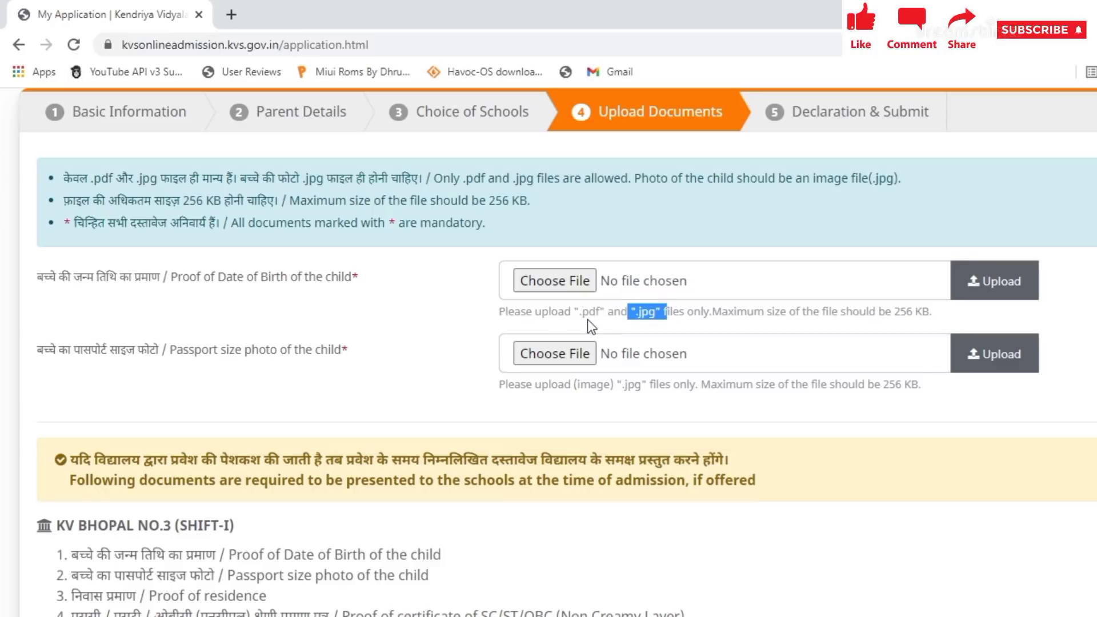
drag(580, 312, 594, 318)
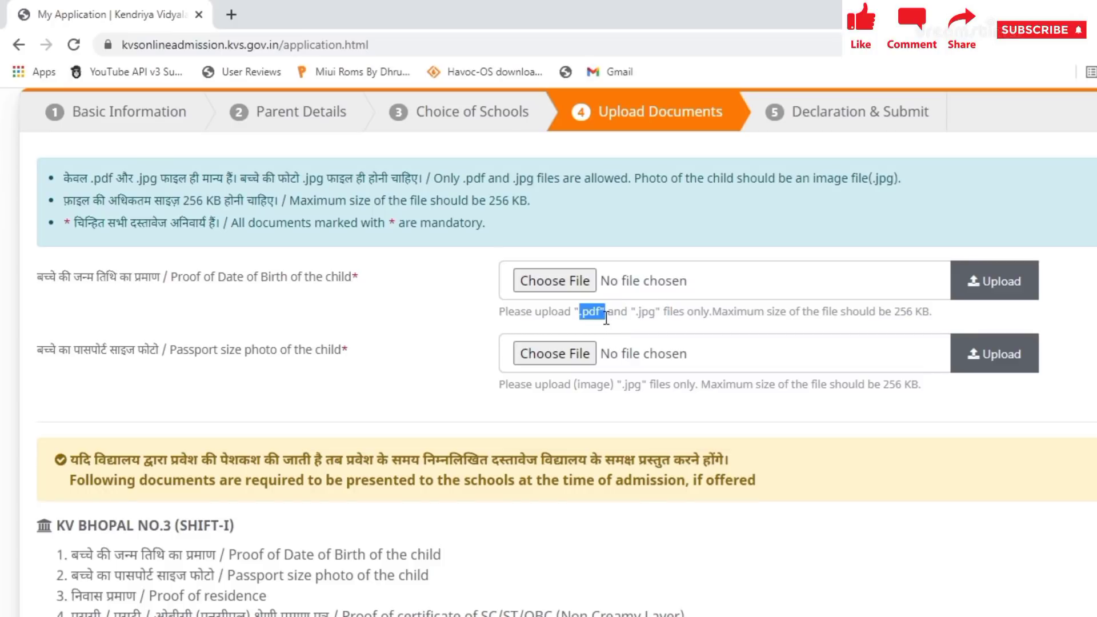
drag(656, 313, 636, 314)
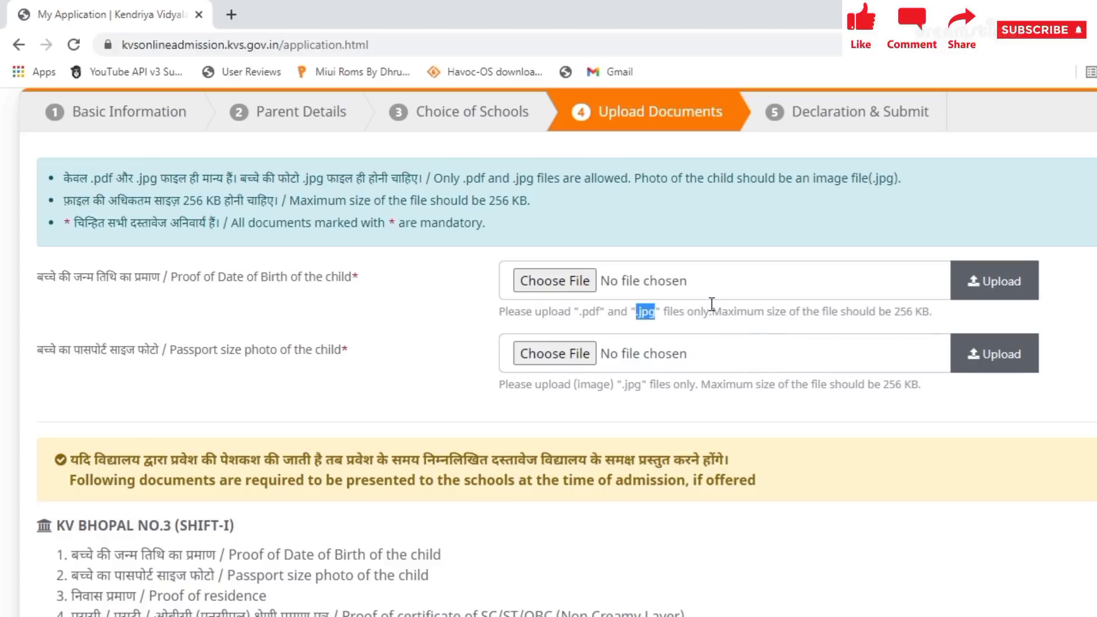
drag(712, 304, 735, 311)
drag(893, 314, 926, 319)
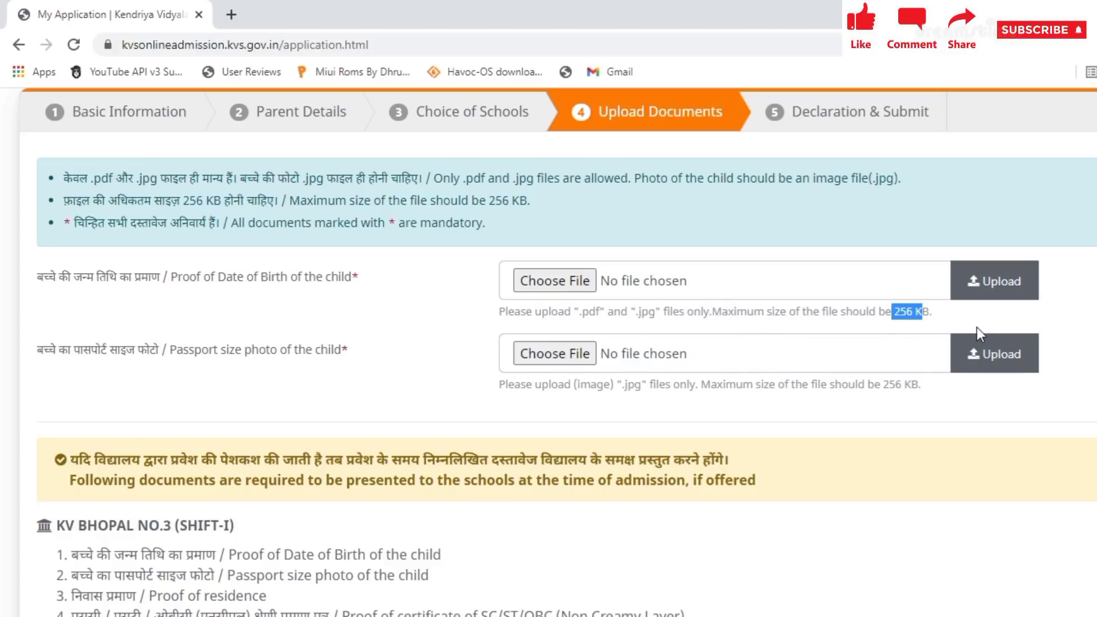
- Upload 'WhatsApp Image 2021-04-01 at 11.25.48 (2).jpeg' from Downloads as birth-date proof and view it
click(546, 274)
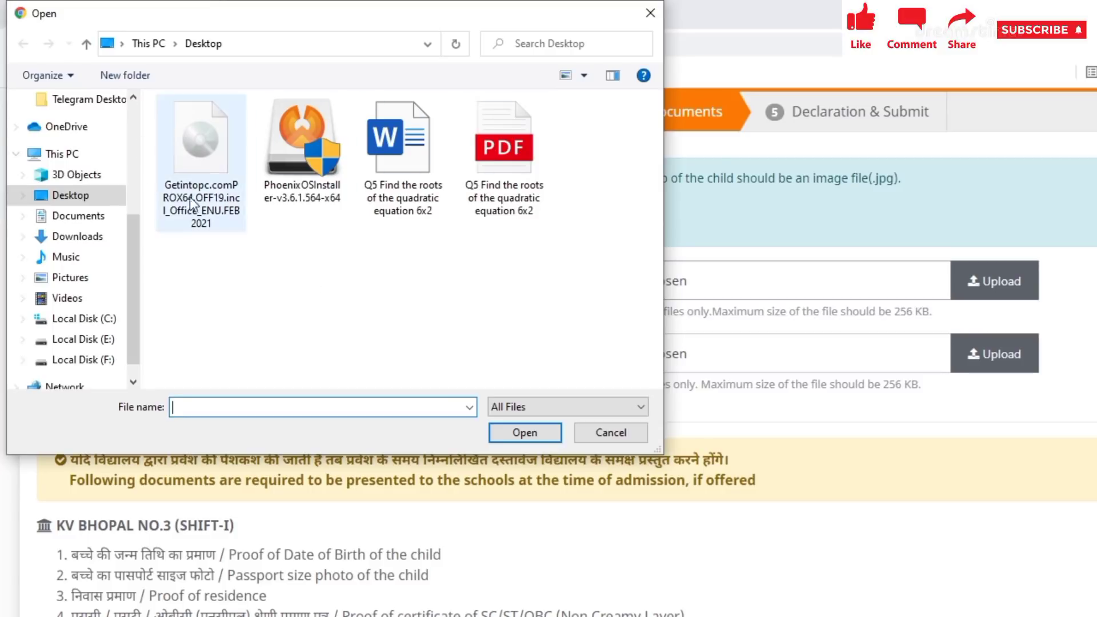
click(85, 239)
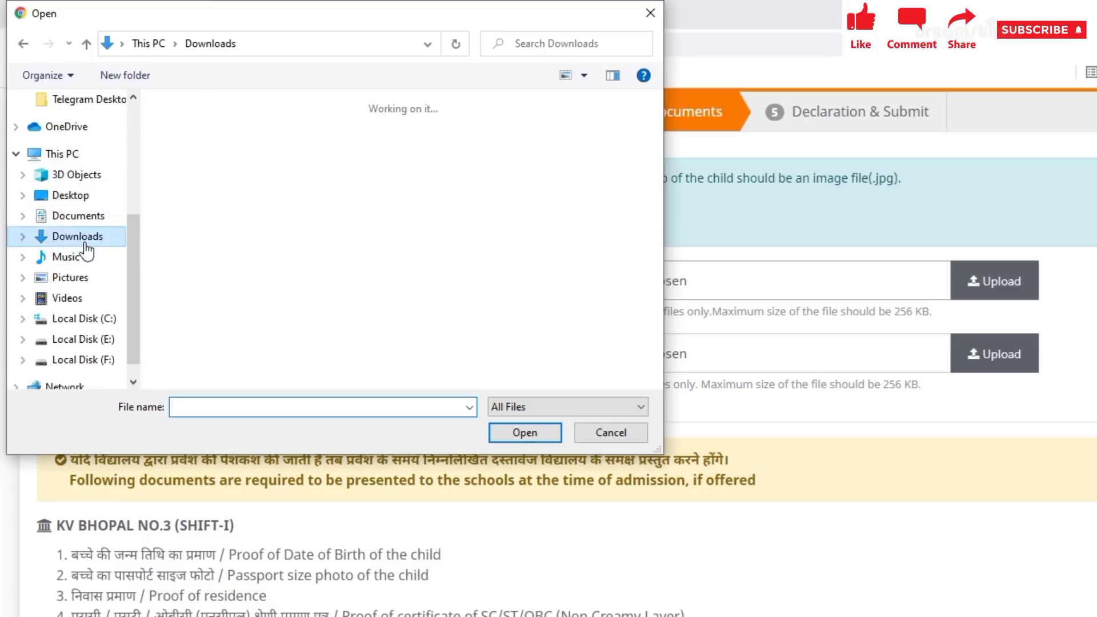
click(223, 184)
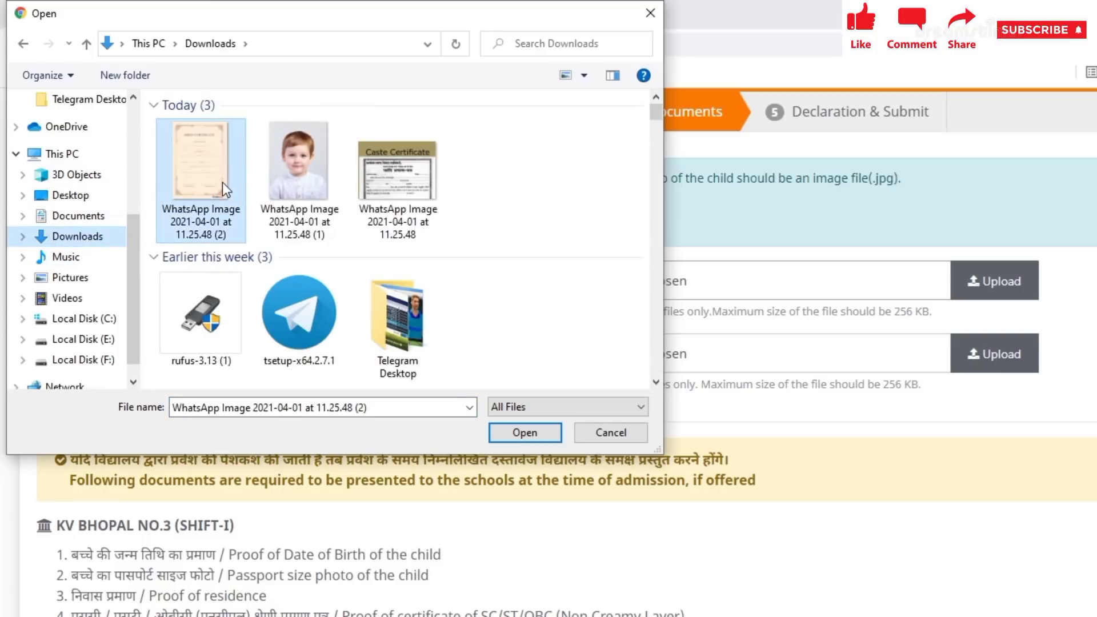
click(523, 438)
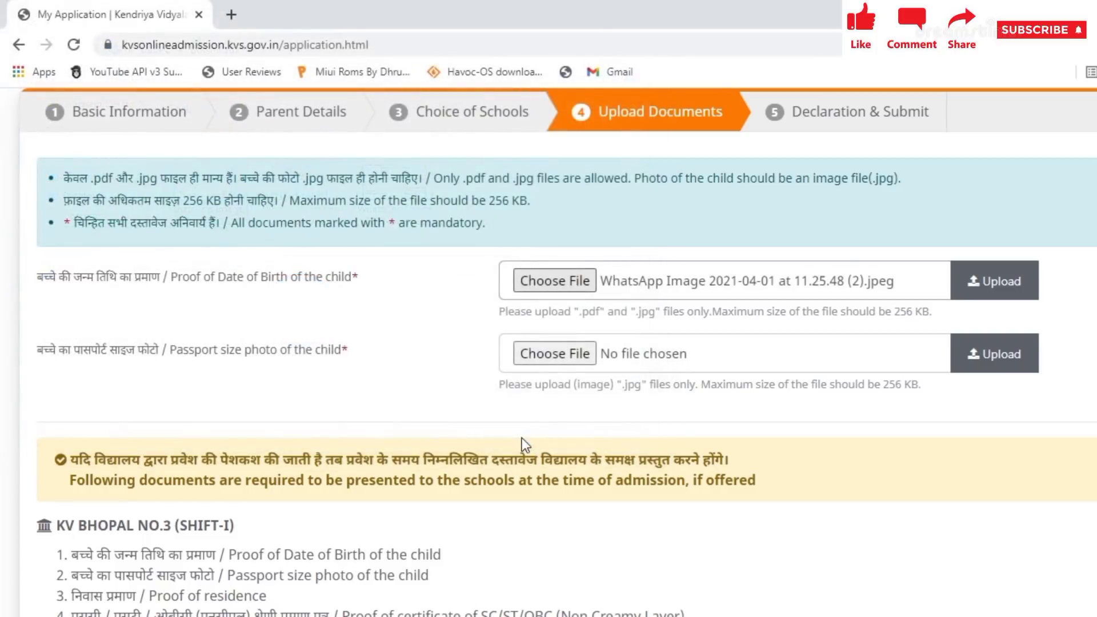
click(1007, 286)
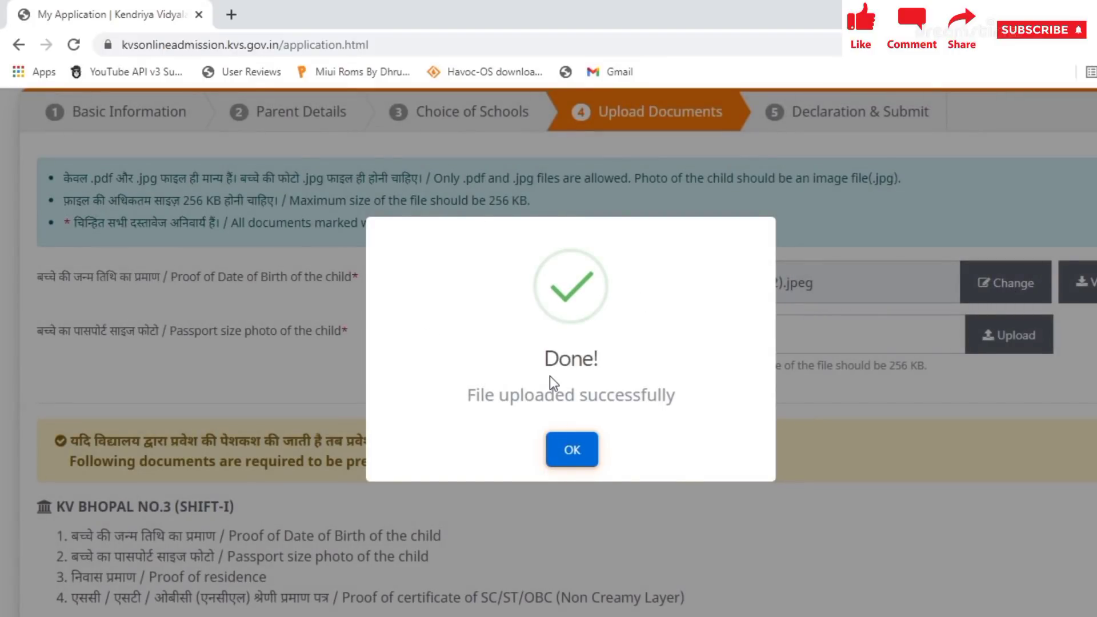
click(585, 465)
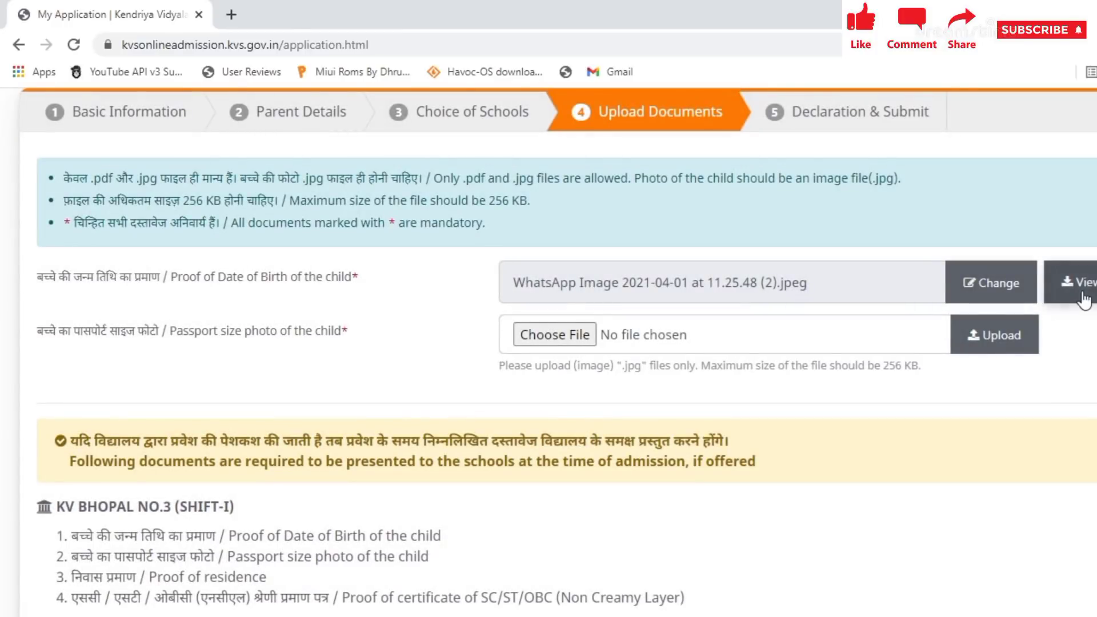
click(1085, 284)
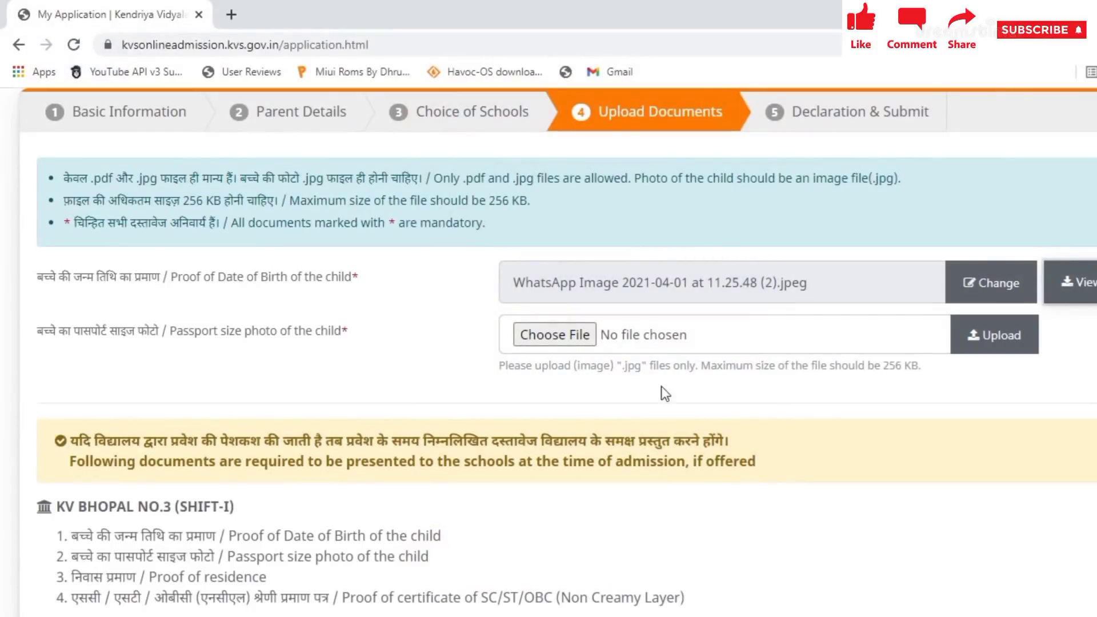
click(554, 336)
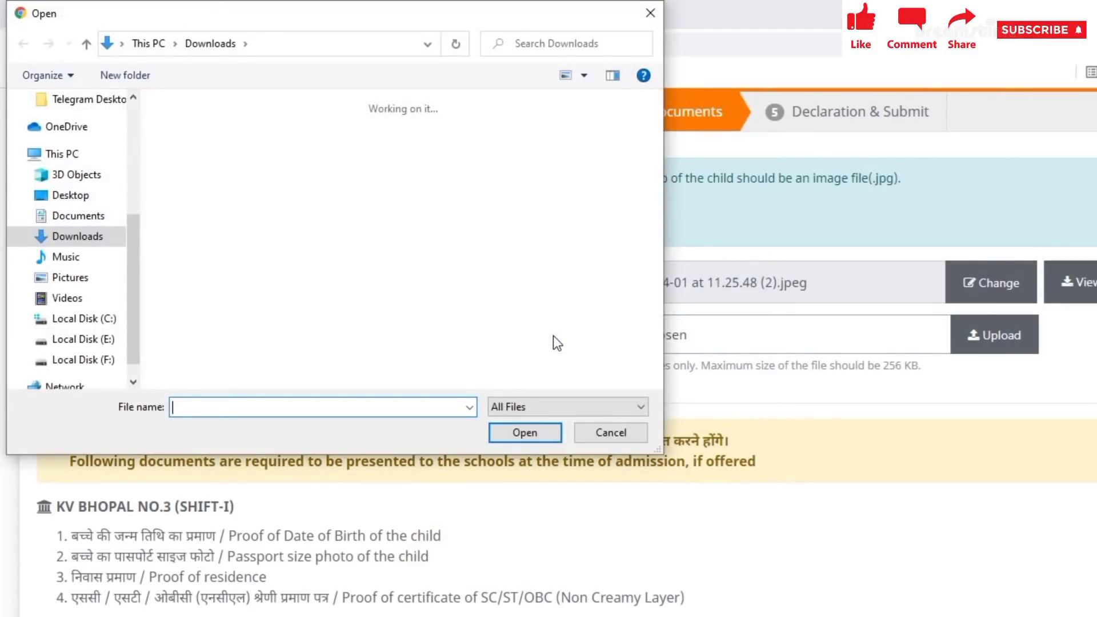
click(397, 171)
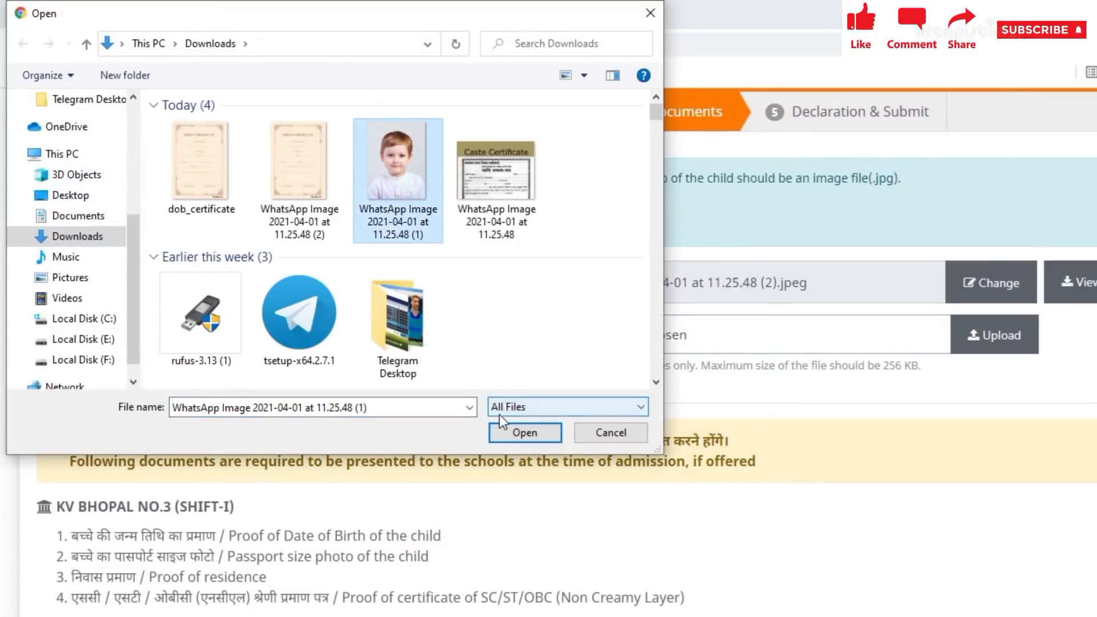
click(513, 434)
click(1003, 335)
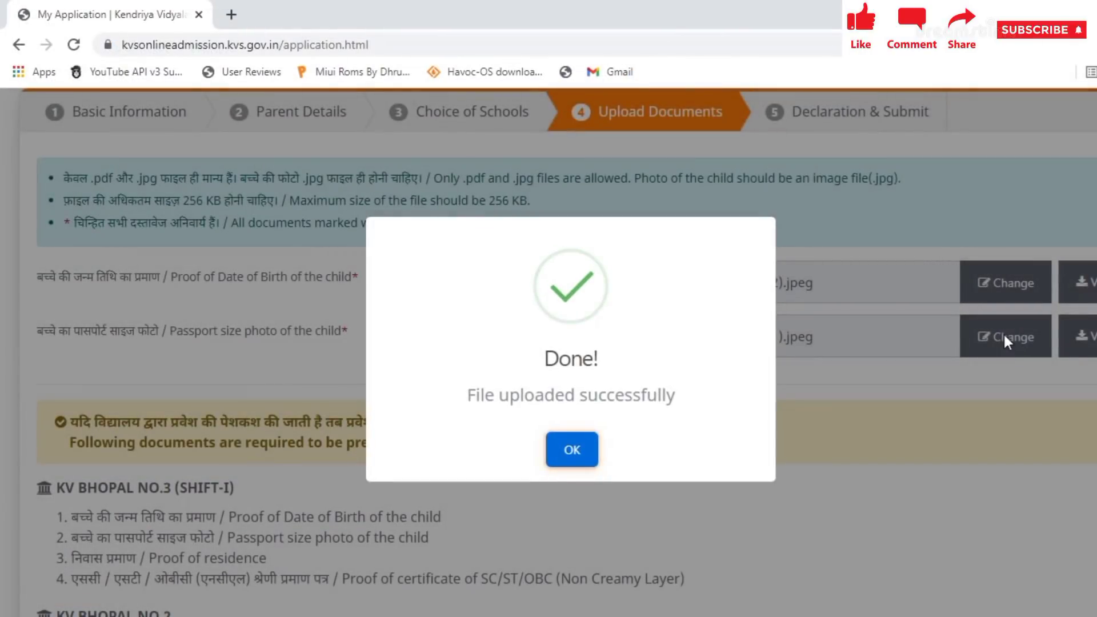
click(570, 450)
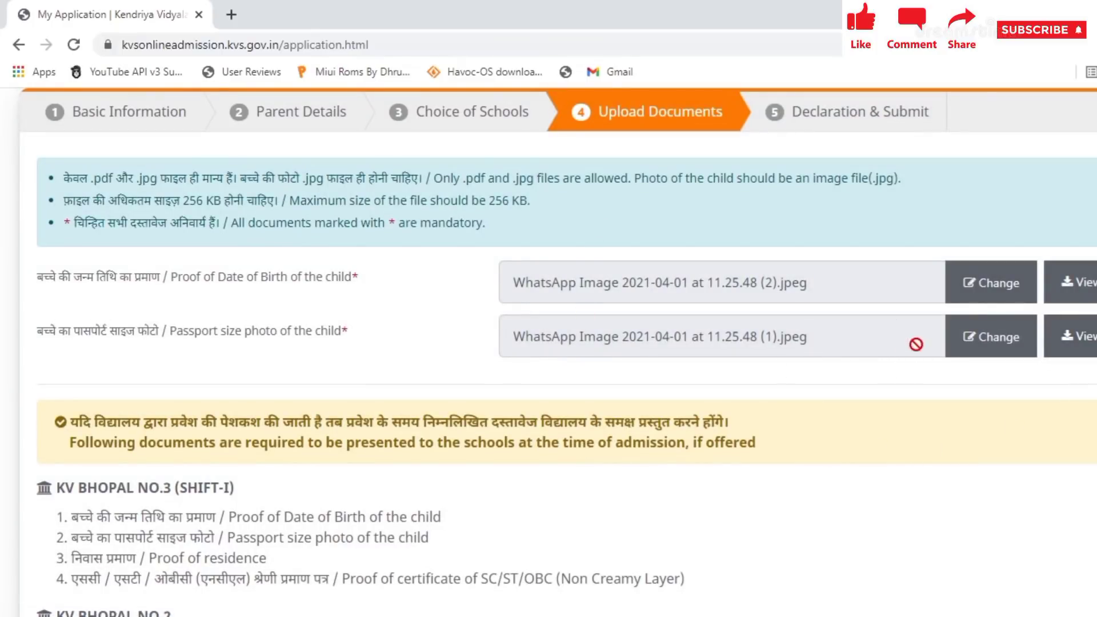
click(1065, 342)
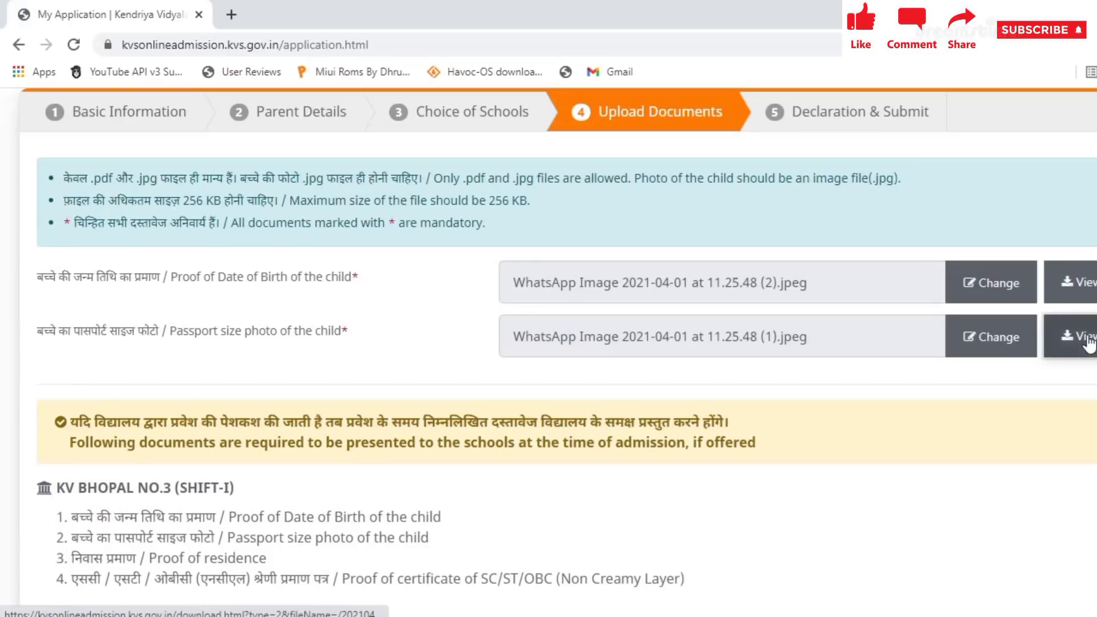
scroll(422, 450, down, 4)
scroll(728, 448, up, 3)
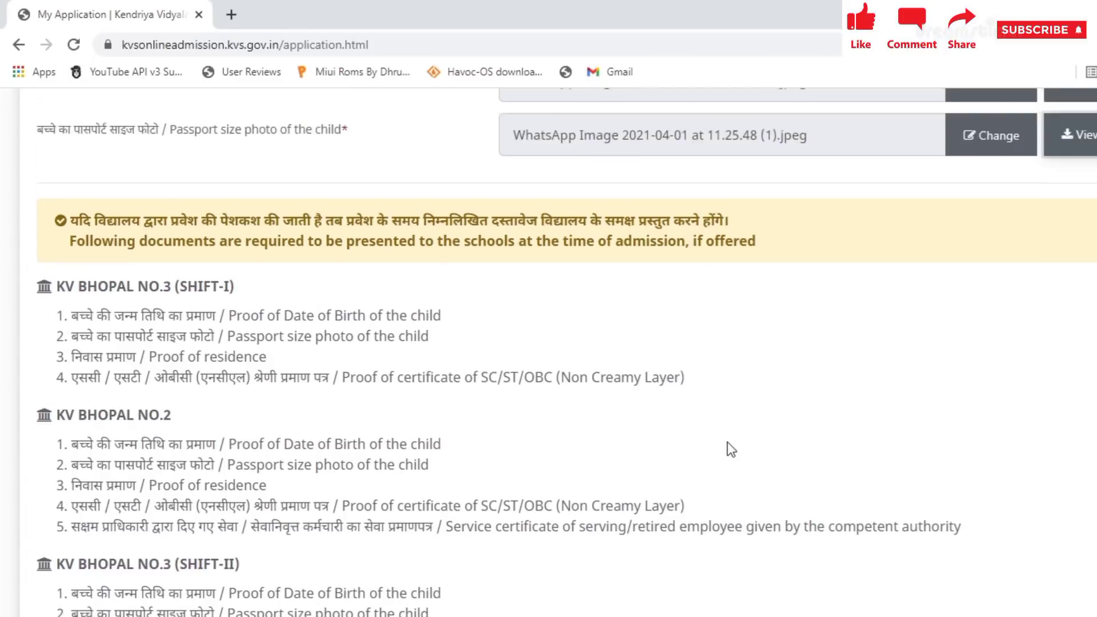
scroll(730, 449, down, 3)
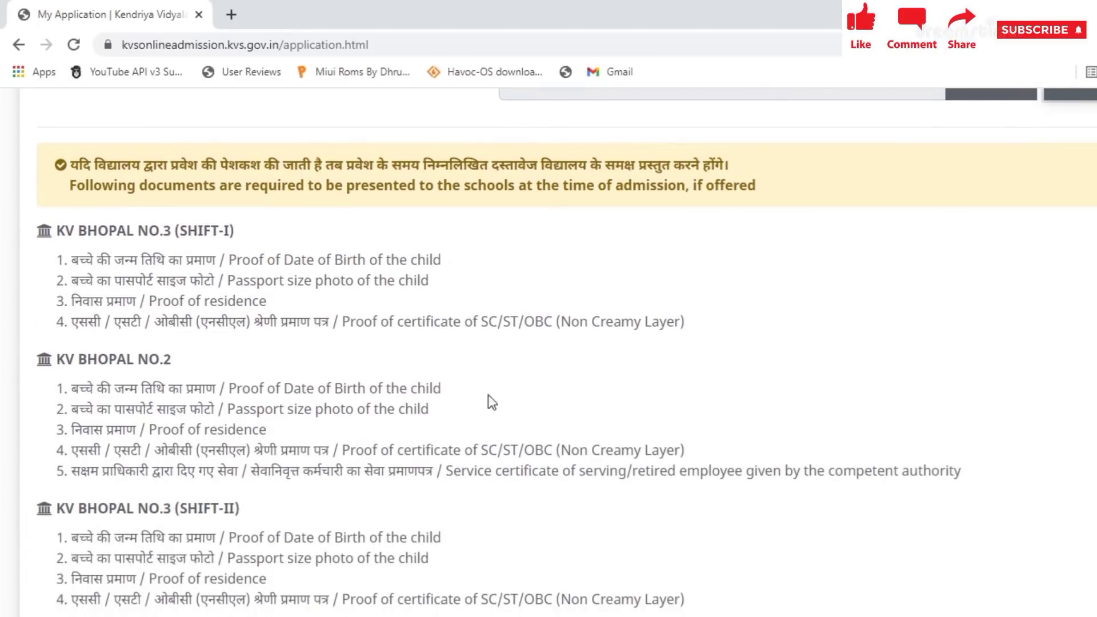
drag(53, 231, 234, 235)
drag(171, 360, 53, 361)
drag(240, 510, 78, 510)
- Save the application with its documents, confirm the Done message, and continue to Declaration & Submit
click(527, 511)
scroll(527, 511, down, 3)
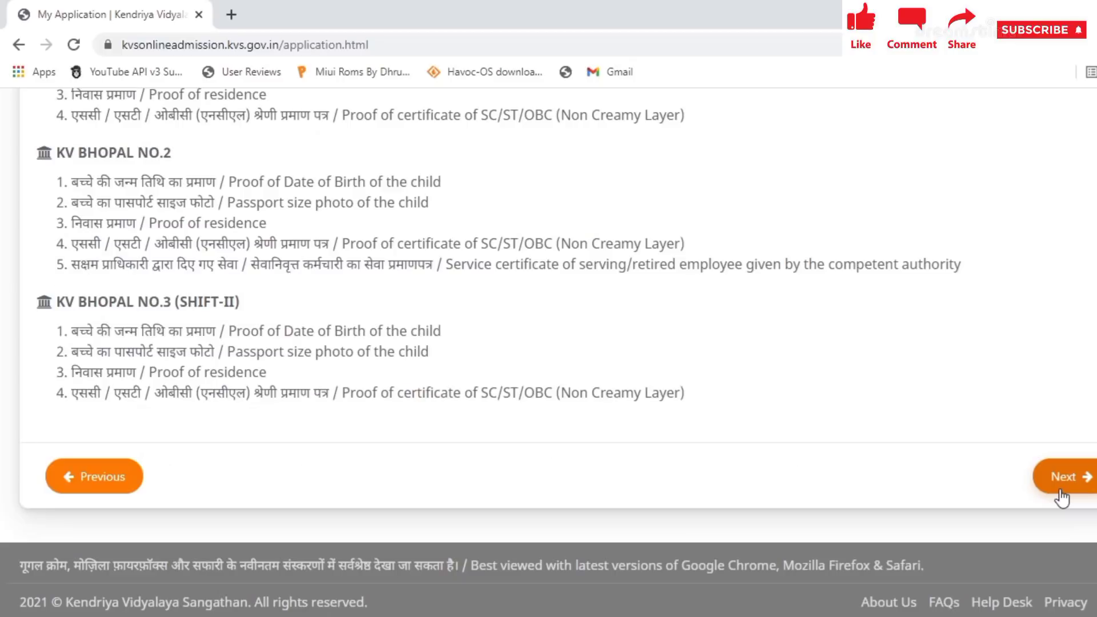
click(1059, 491)
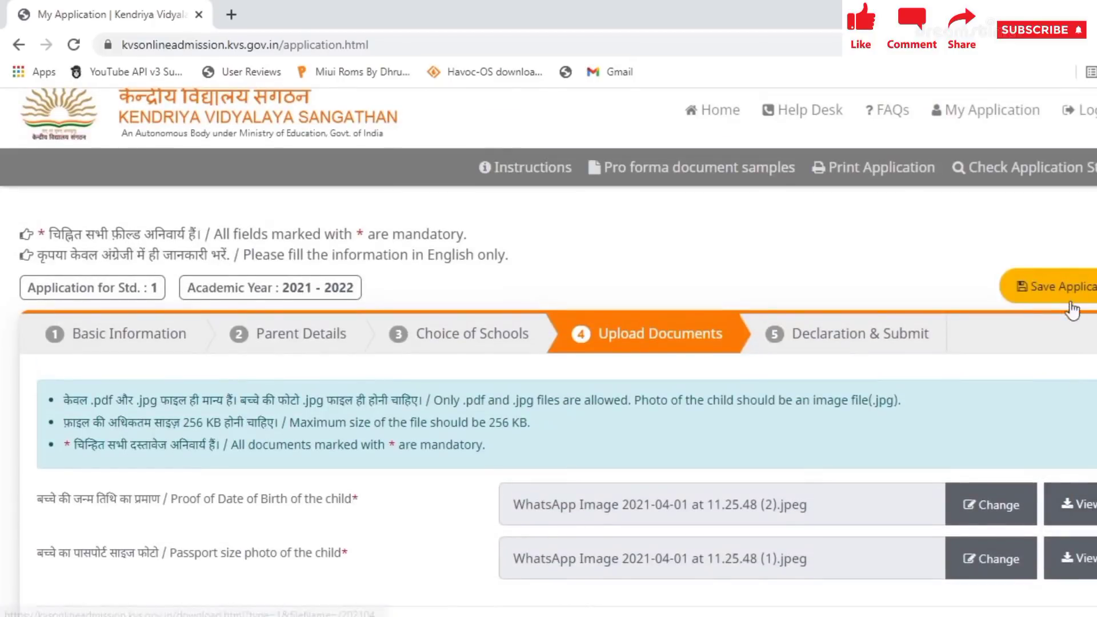
click(1089, 308)
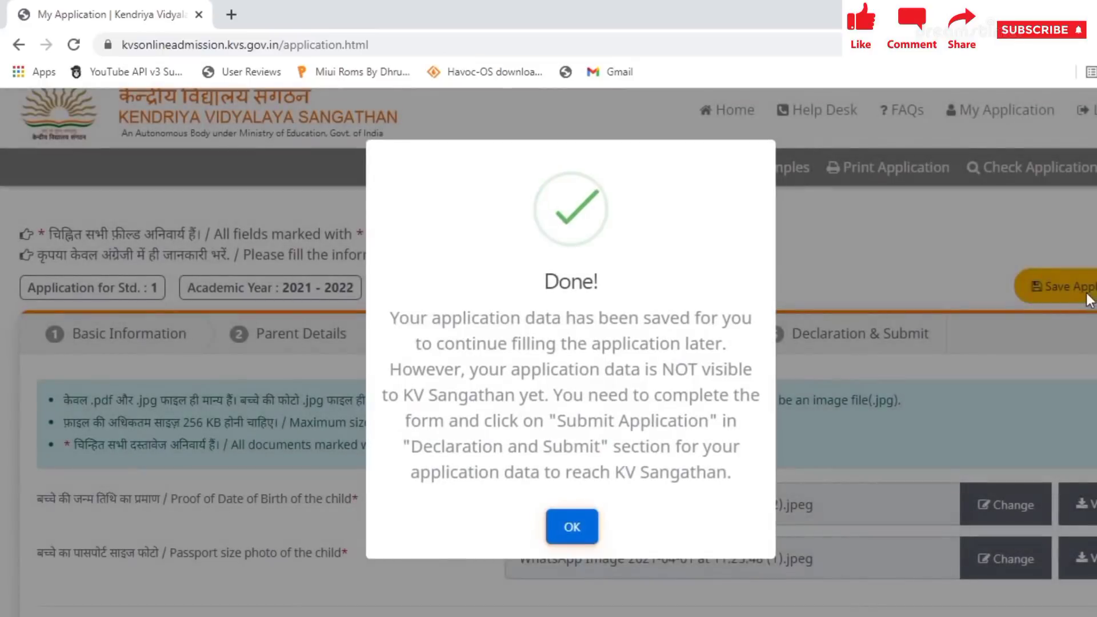
click(574, 529)
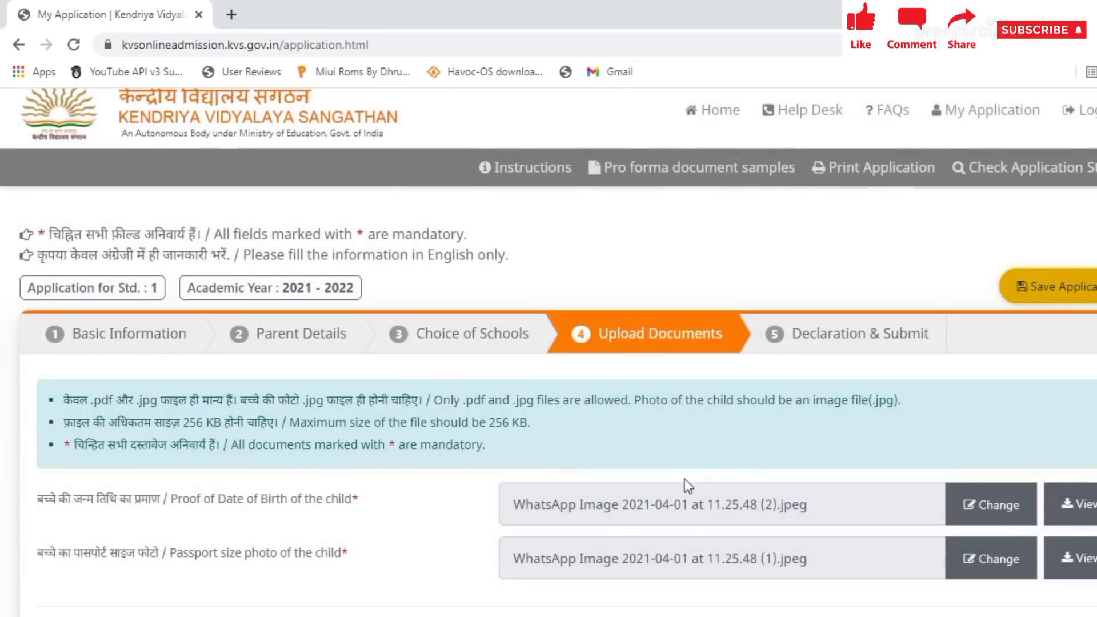
scroll(684, 479, down, 2)
scroll(1083, 474, down, 10)
click(1083, 474)
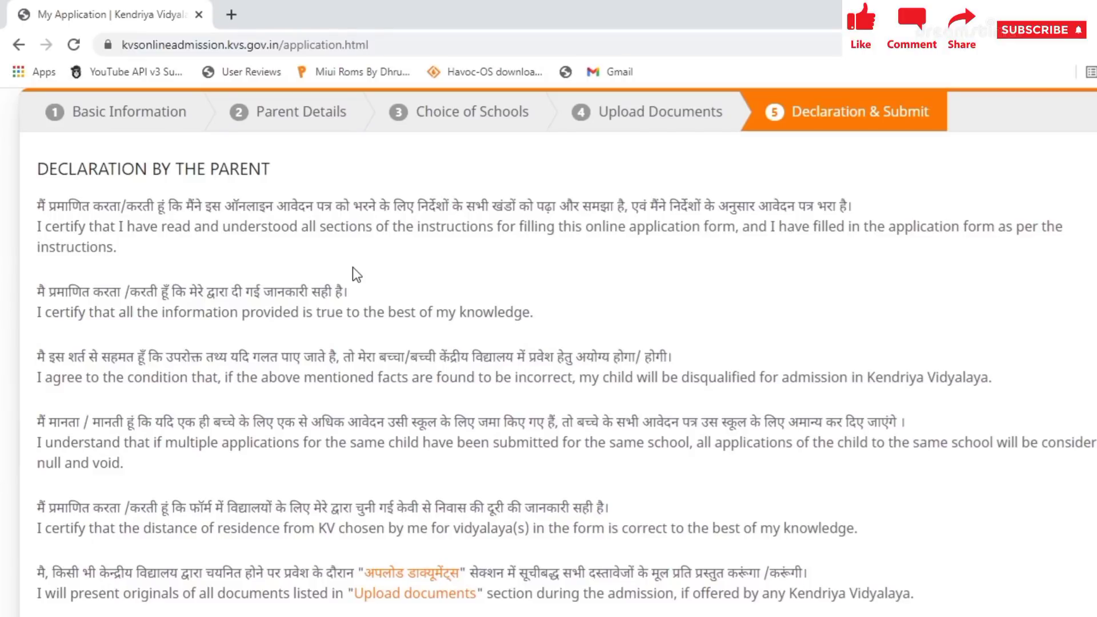
- Tick 'I have read the above mentioned terms and conditions' and Save to Preview
scroll(352, 267, down, 5)
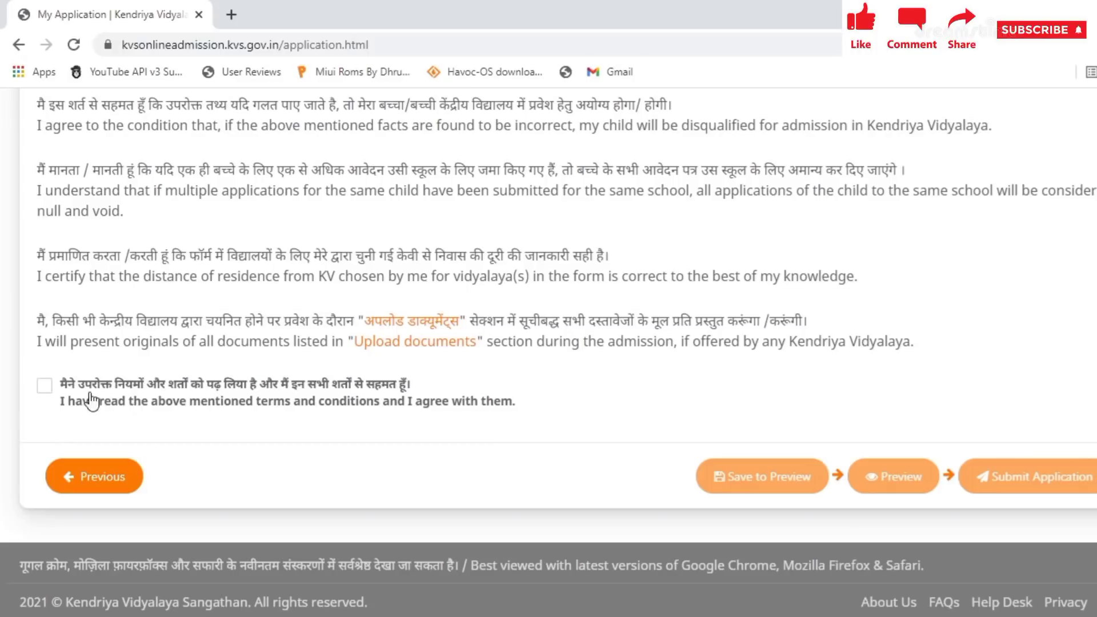
click(44, 386)
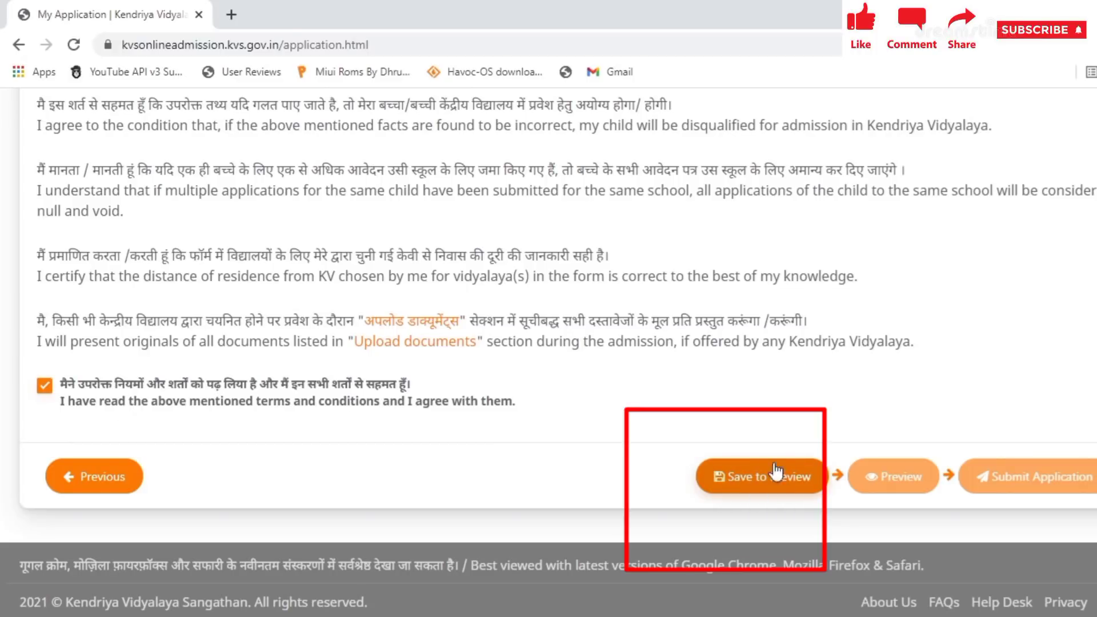
double_click(764, 489)
click(646, 479)
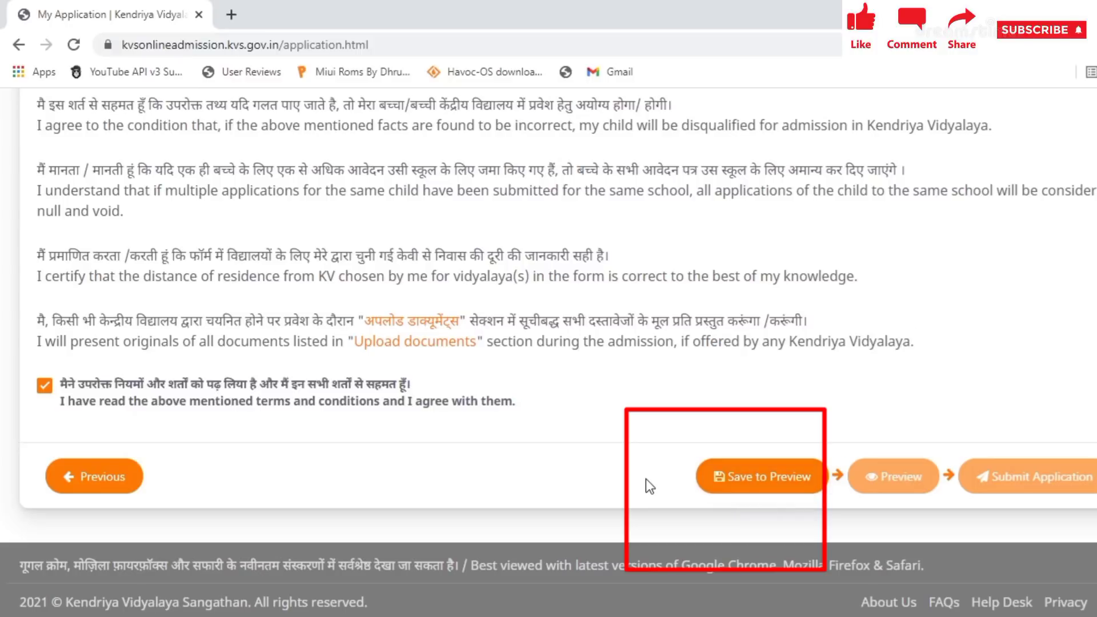
click(757, 477)
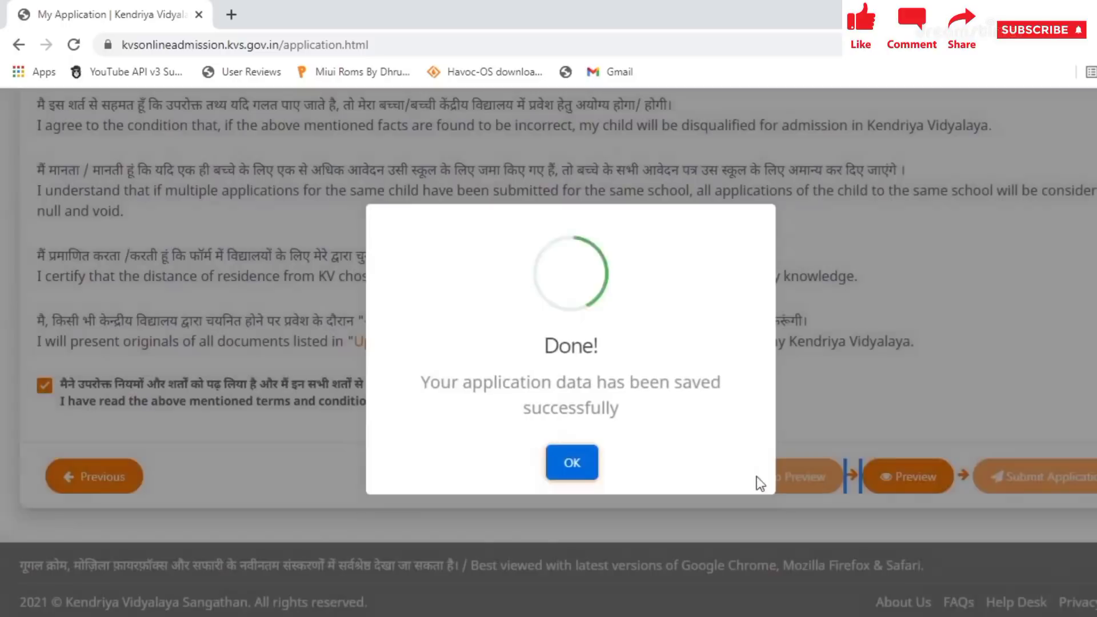
click(572, 466)
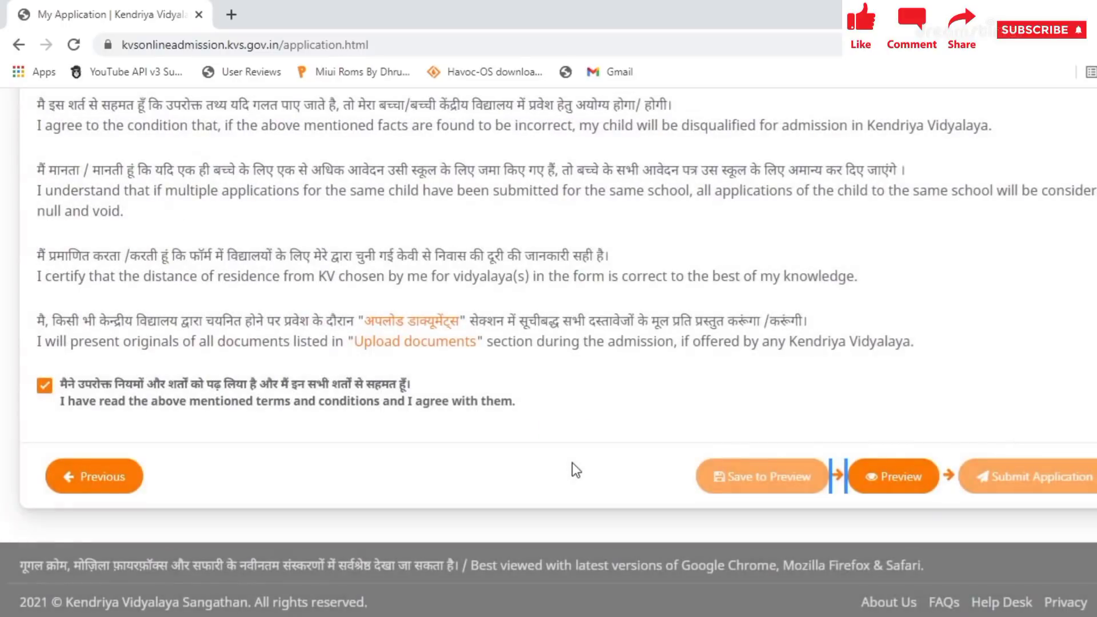
- Review the application preview's details and uploaded documents, then return to My Application
click(915, 490)
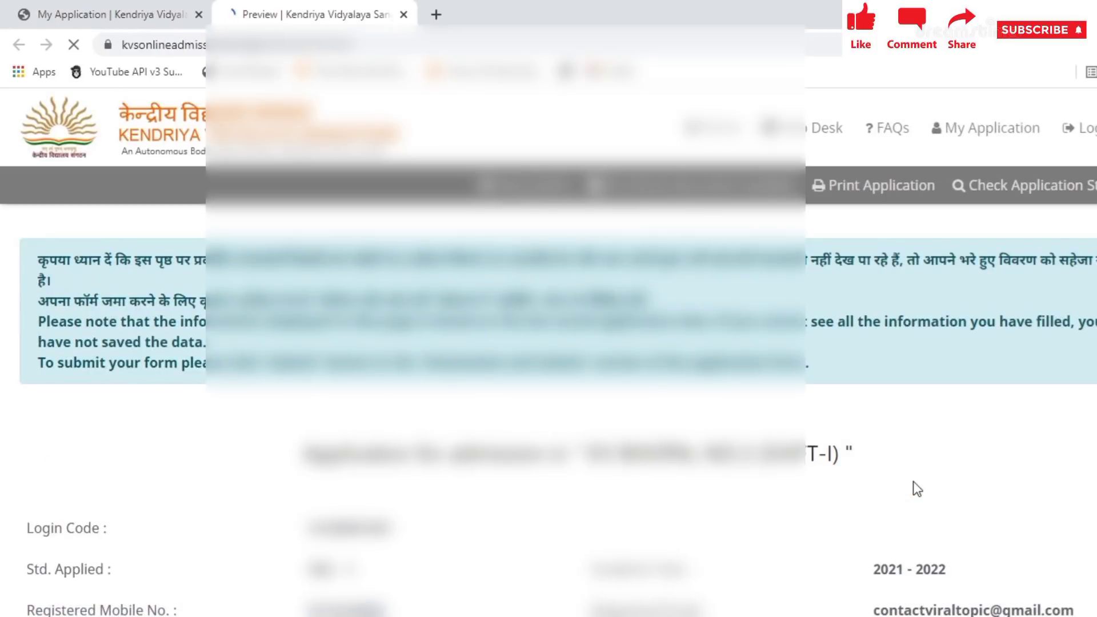
scroll(890, 433, down, 12)
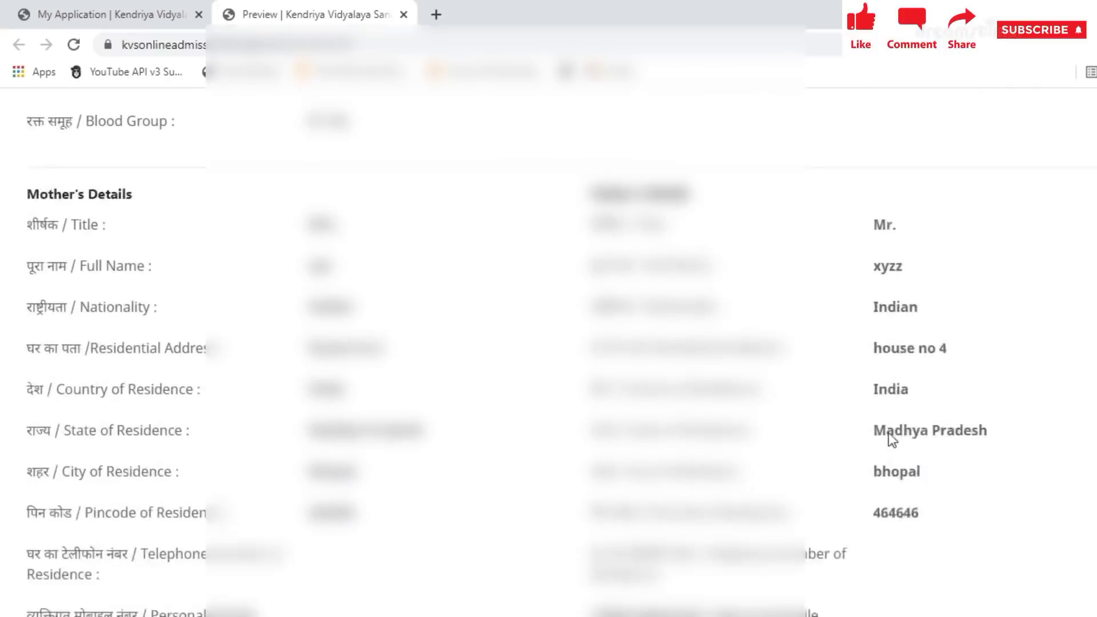
scroll(892, 439, down, 20)
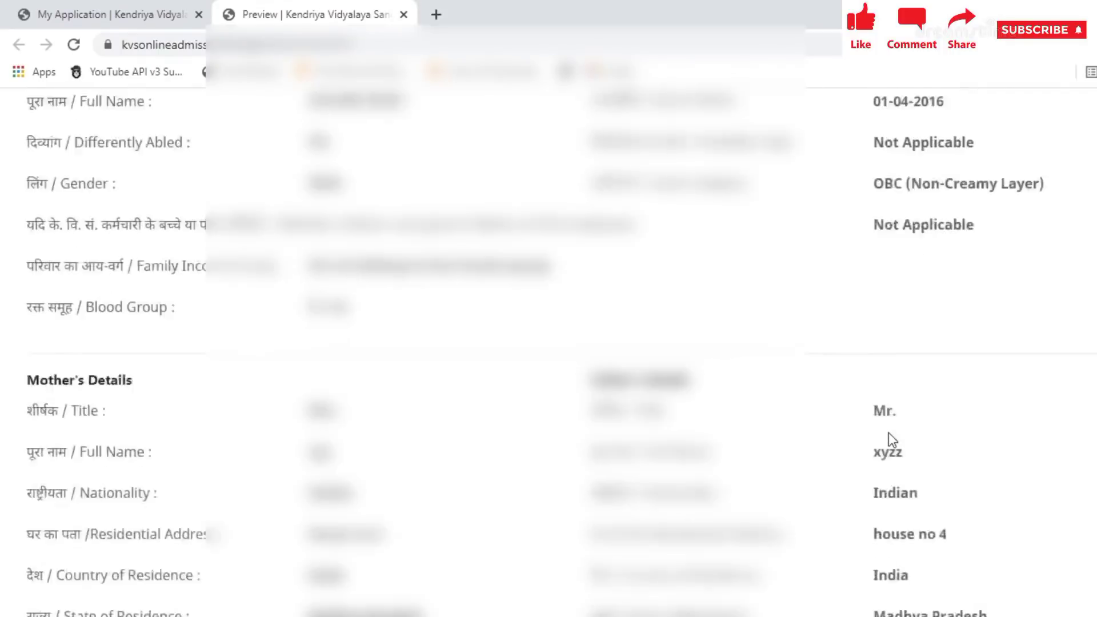
scroll(890, 433, down, 20)
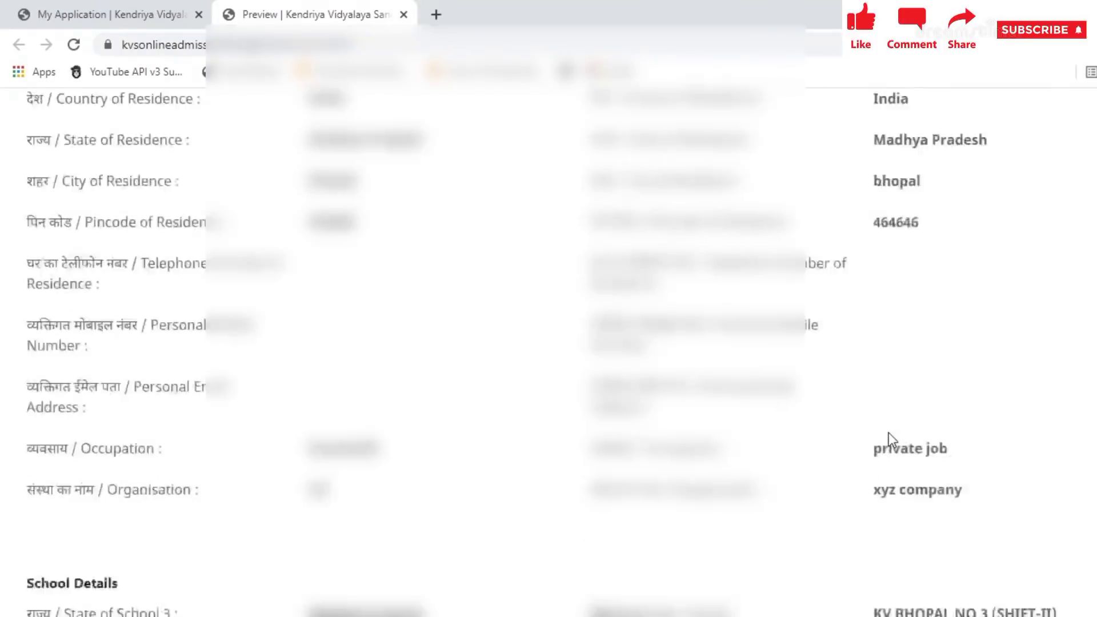
scroll(889, 433, down, 15)
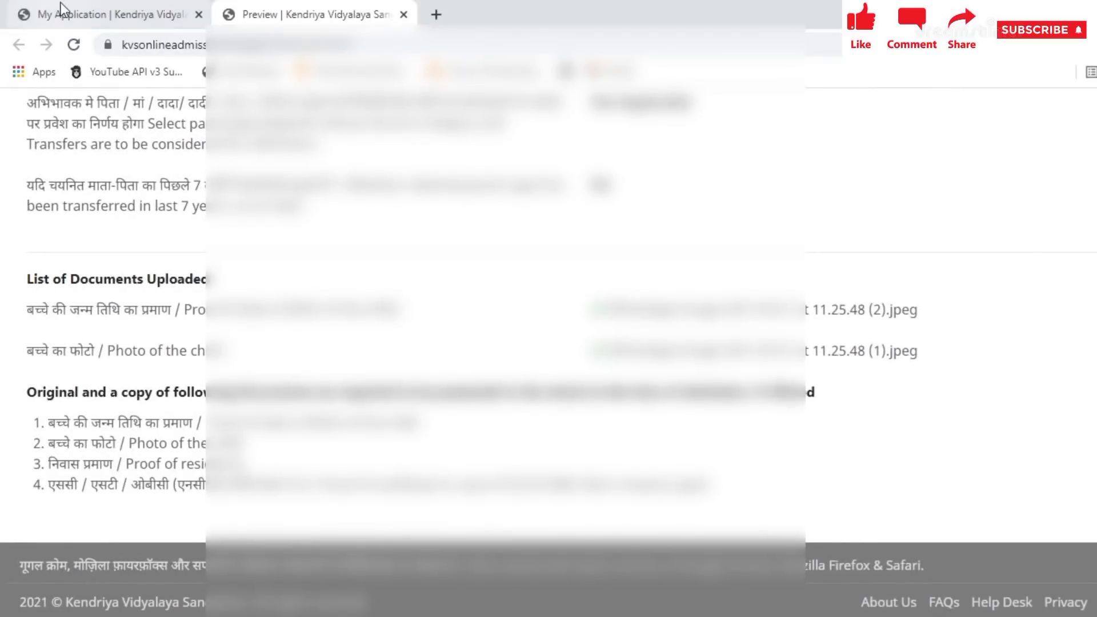
click(80, 2)
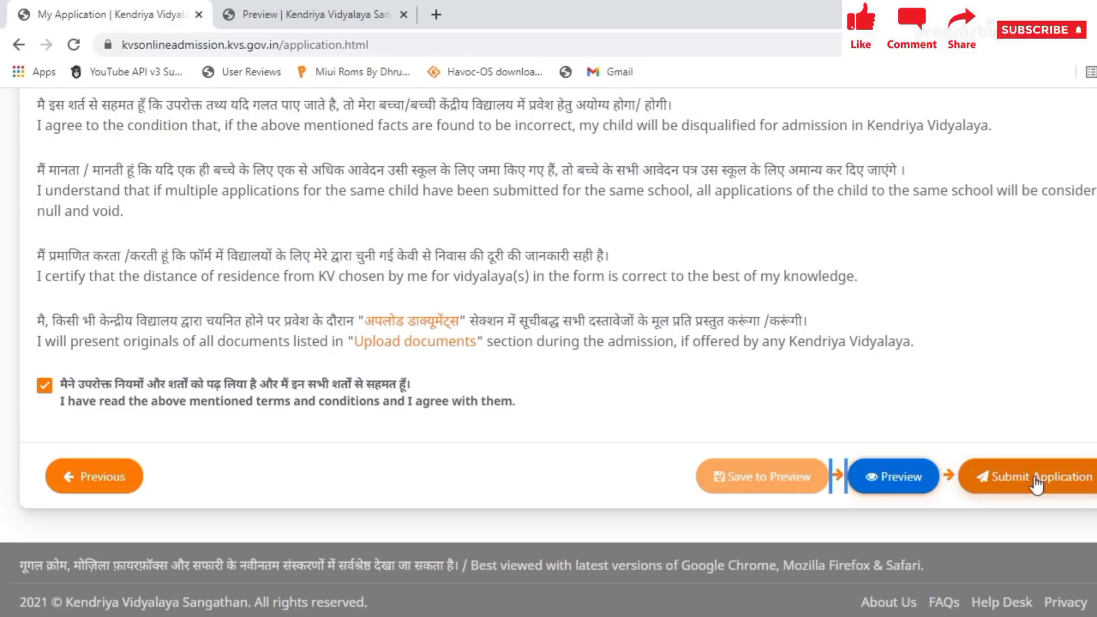
- Confirm Submit Application, then enter and verify the OTP sent to the registered mobile
click(1035, 481)
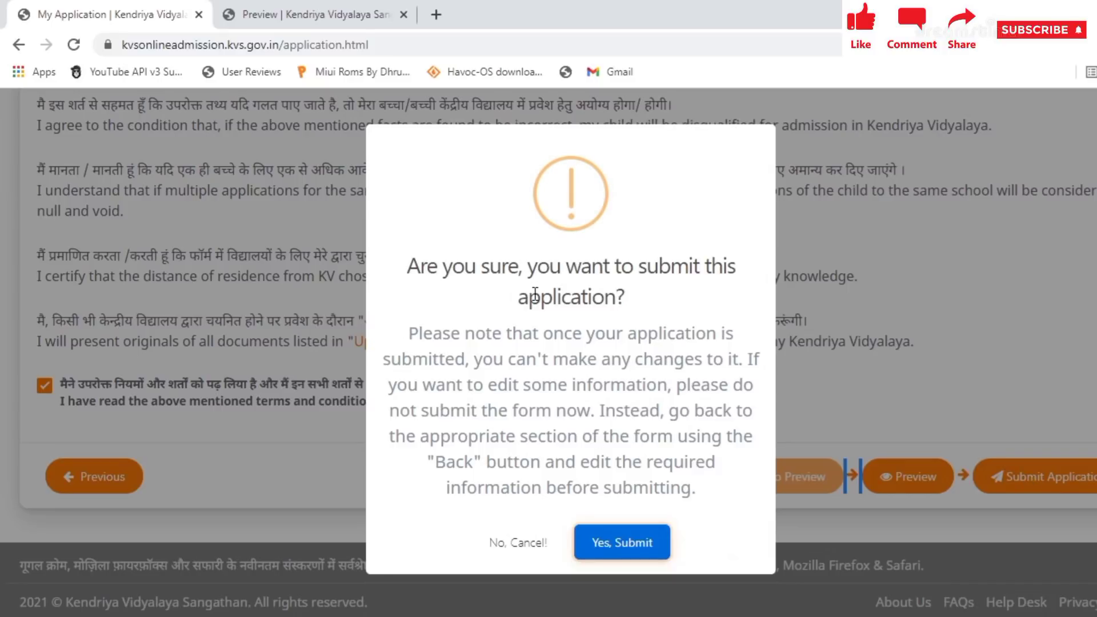
click(618, 545)
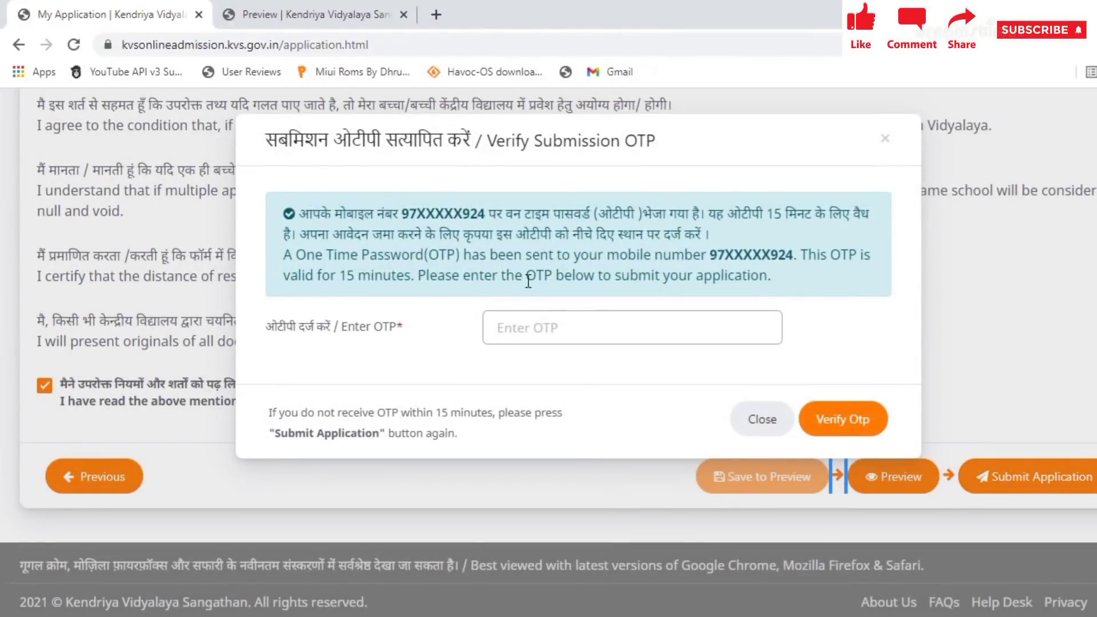
click(584, 335)
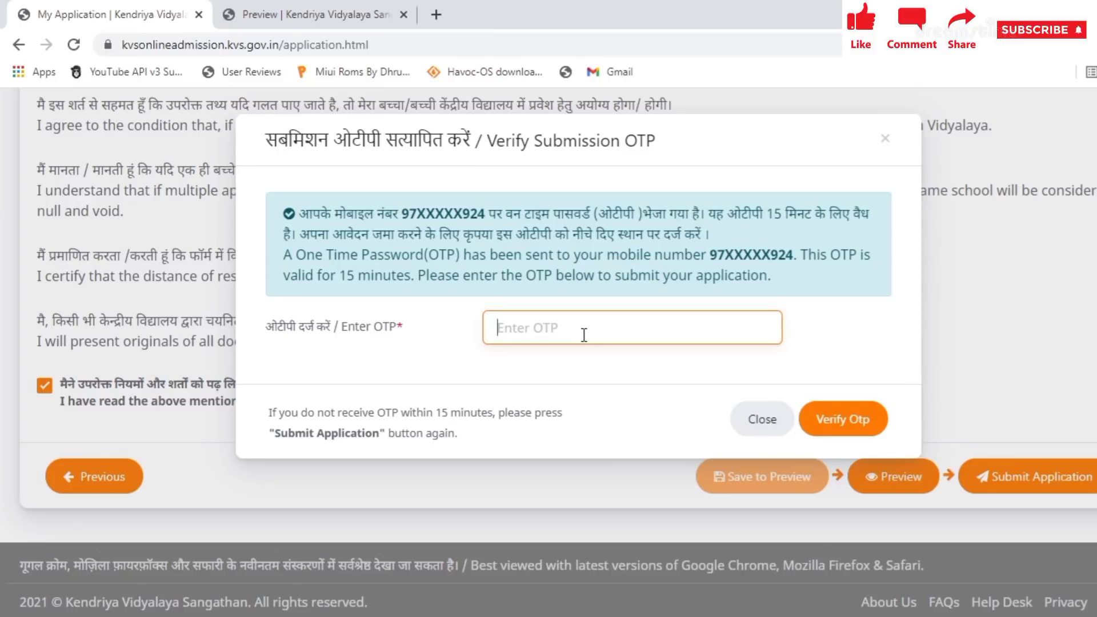
click(846, 433)
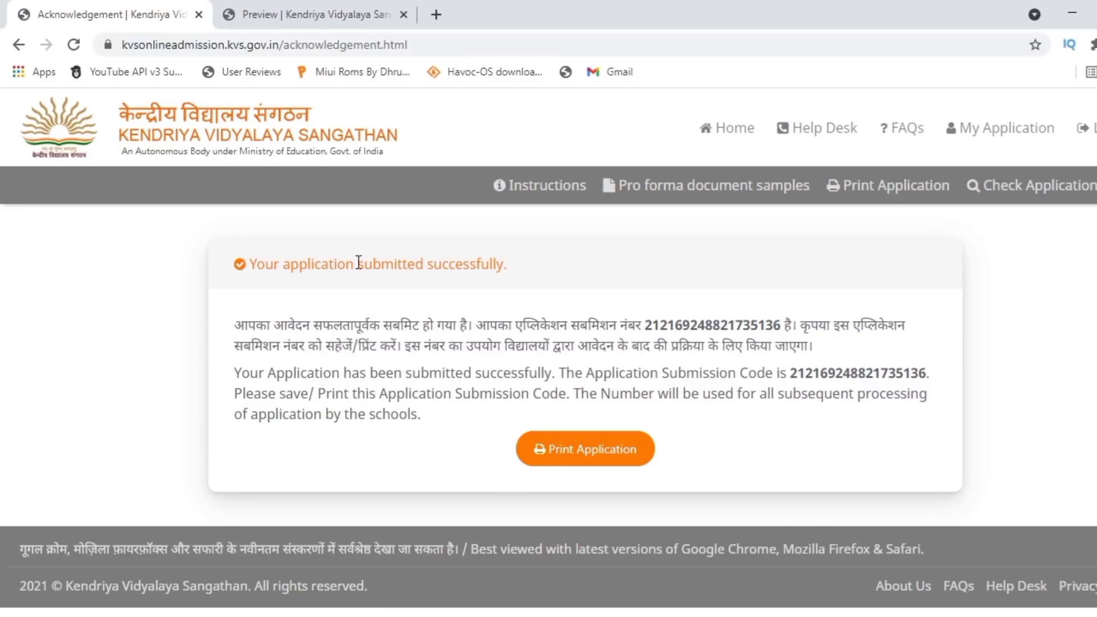
- Highlight the submission success message and Application Submission Code, then open Print Application
drag(249, 264, 498, 264)
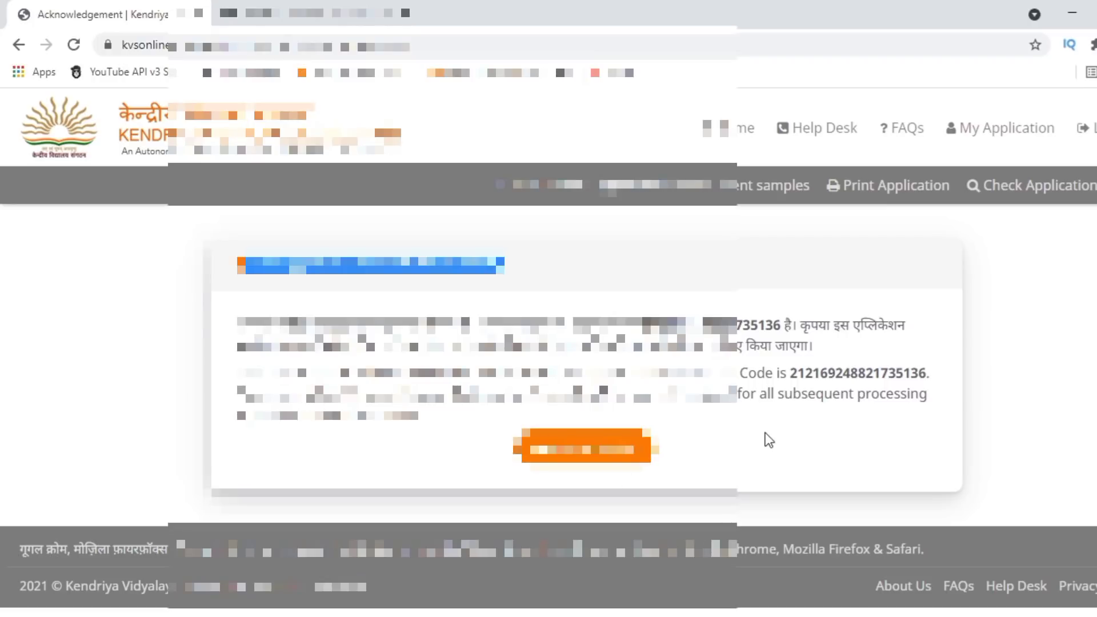
click(766, 433)
drag(643, 327, 773, 326)
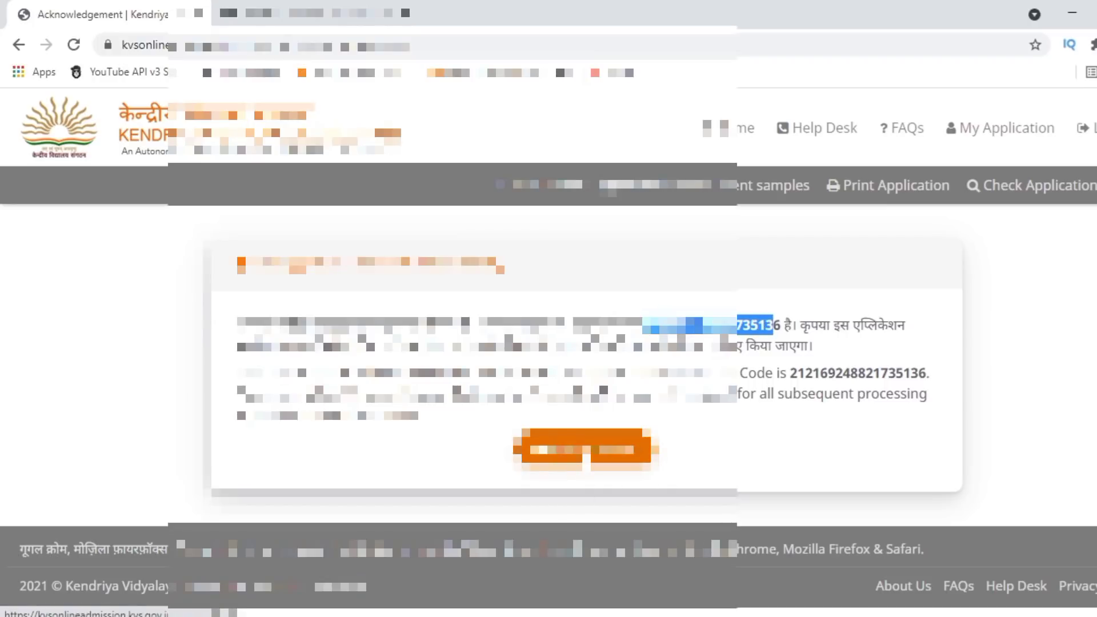
click(586, 449)
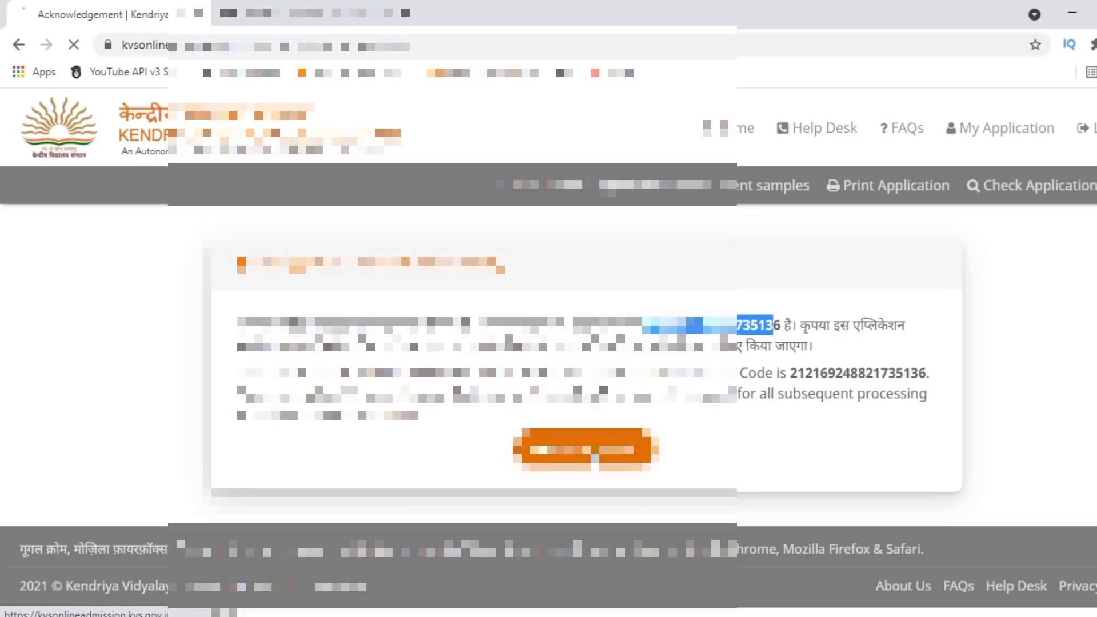
- Scroll the printable application down to the chosen schools and uploaded documents list
scroll(989, 406, down, 10)
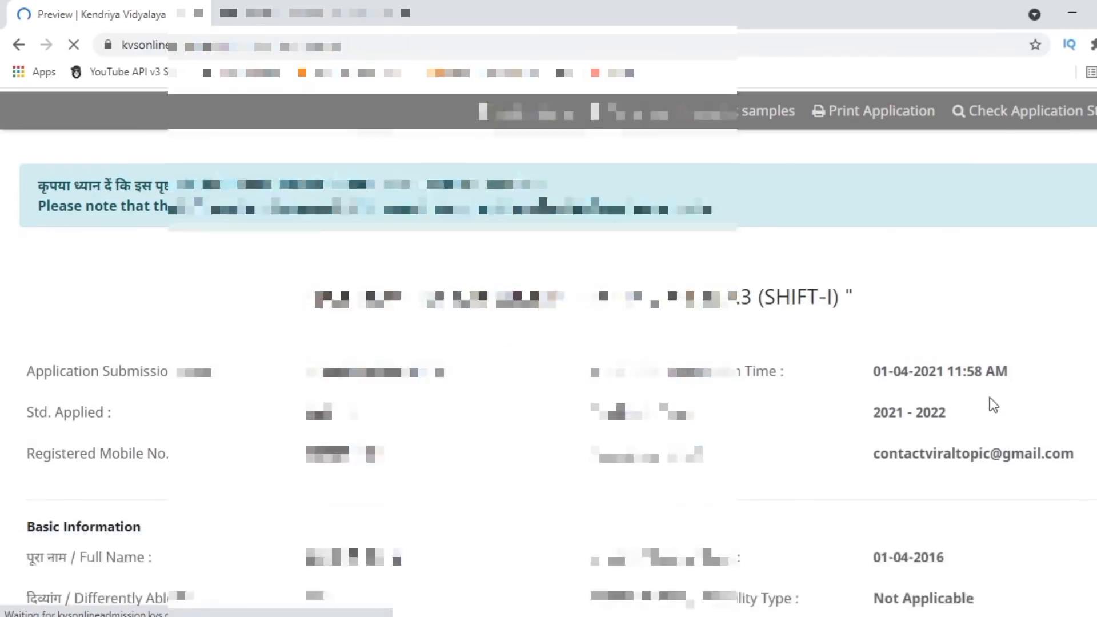
scroll(983, 421, down, 15)
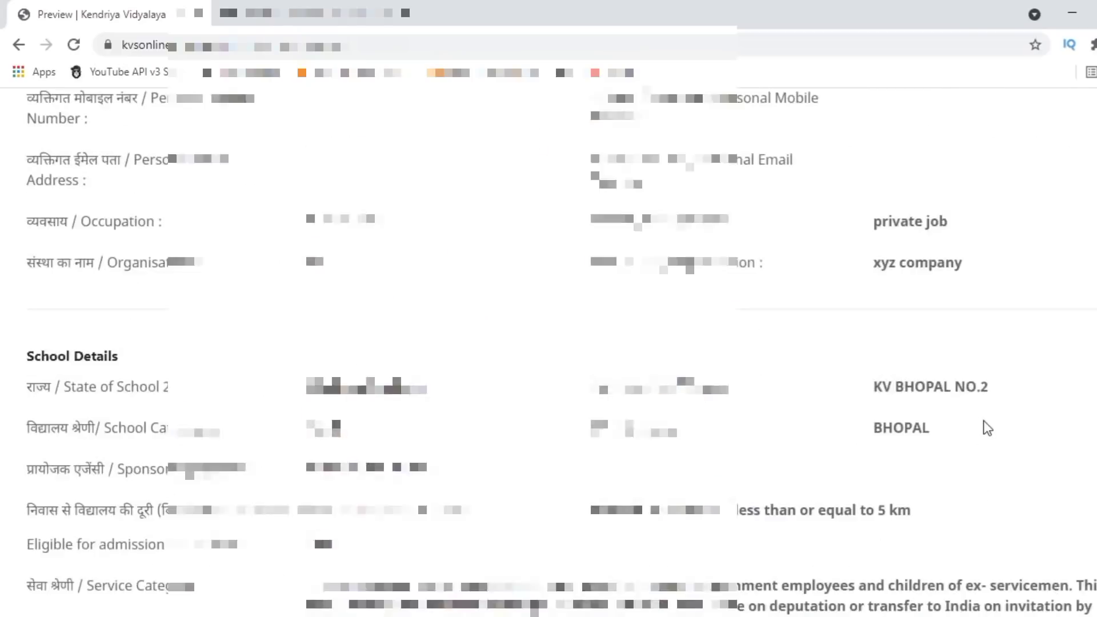
scroll(981, 449, down, 5)
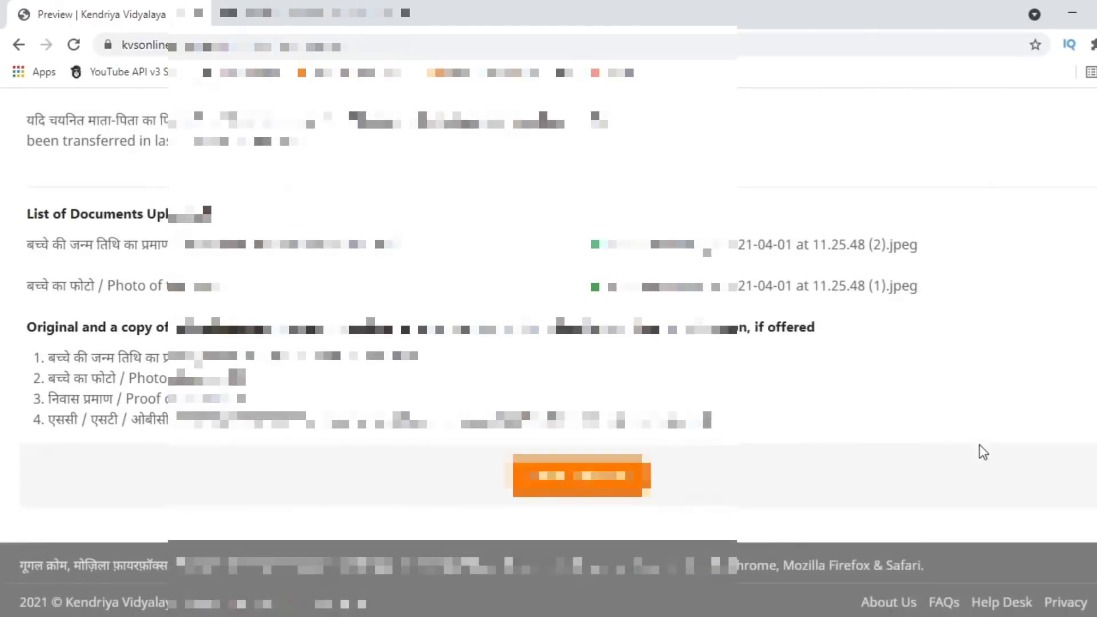